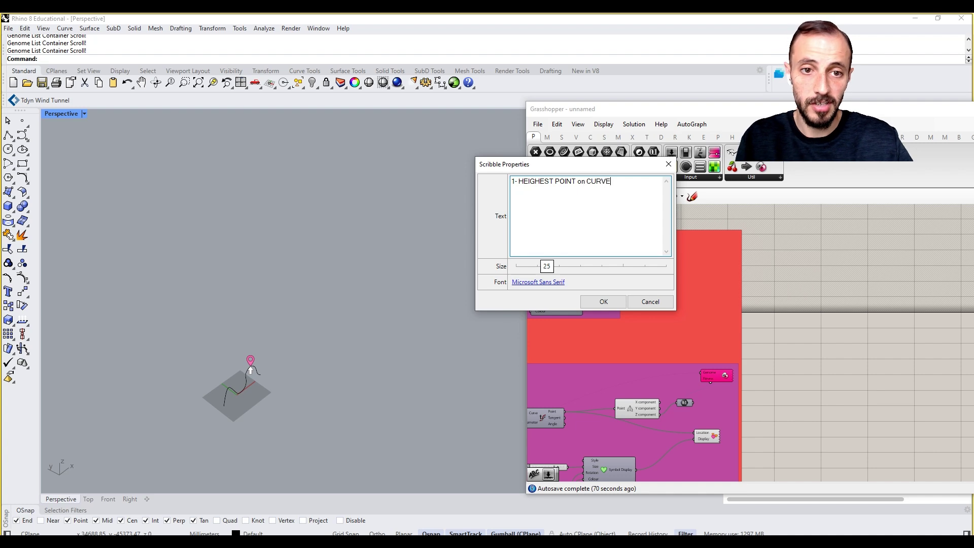
# Finish the scribble "1- HEIGHEST POINT on CURVE" and duplicate it beside the red group as "2- HEIGHEST POINT on SURFACE"
pyautogui.click(603, 302)
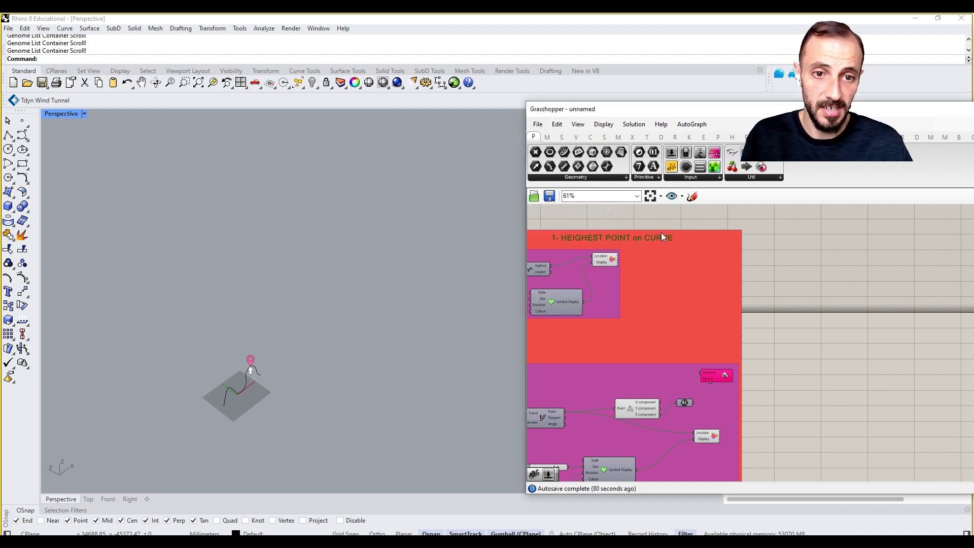
pyautogui.moveTo(659, 239)
pyautogui.keyDown('alt'); pyautogui.mouseDown()
pyautogui.moveTo(953, 250)
pyautogui.moveTo(946, 237)
pyautogui.mouseUp(); pyautogui.keyUp('alt')
pyautogui.click(844, 235)
pyautogui.doubleClick(846, 239)
pyautogui.doubleClick(914, 238)
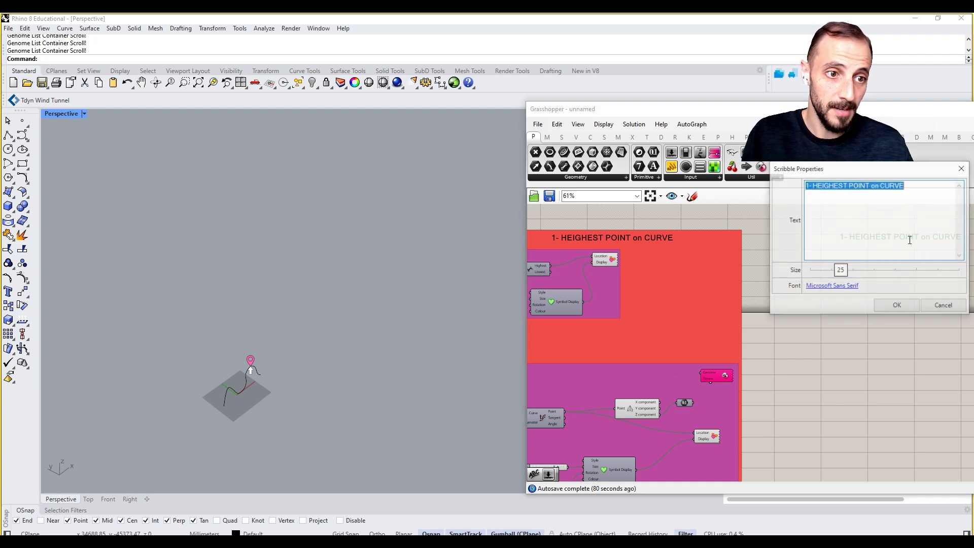
pyautogui.moveTo(906, 196); pyautogui.dragTo(889, 185)
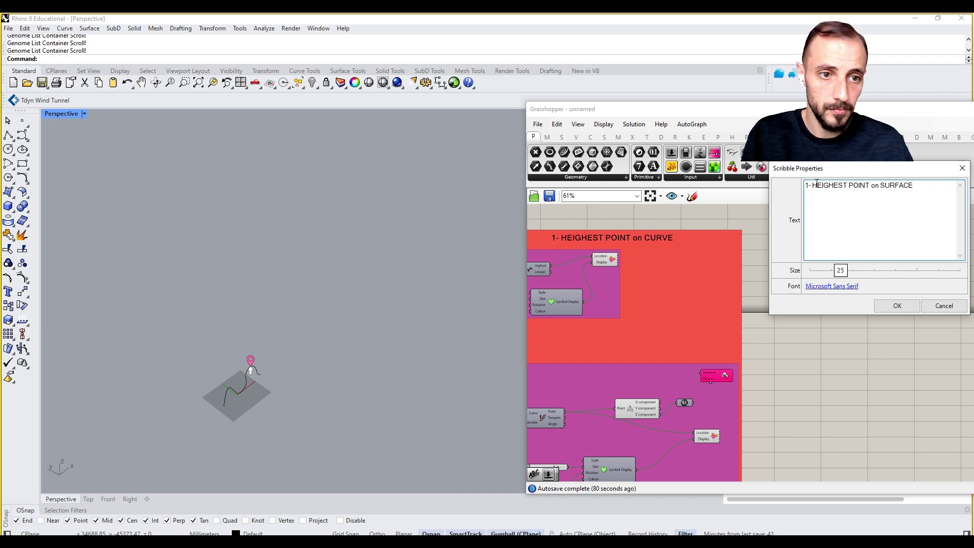
pyautogui.click(896, 307)
pyautogui.moveTo(894, 308); pyautogui.dragTo(805, 312, button='right')
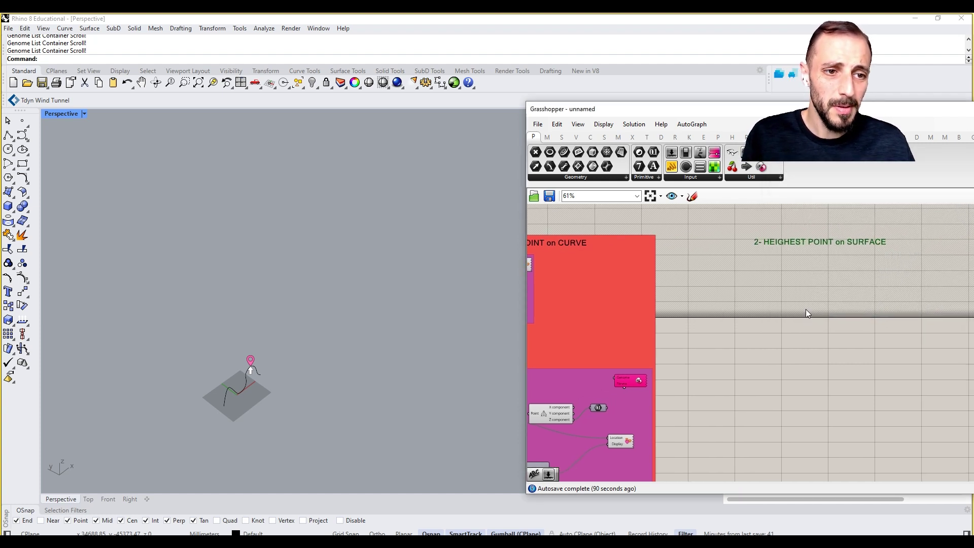
# Add a Rectangle component below the "2- HEIGHEST POINT on SURFACE" title
pyautogui.moveTo(706, 304)
pyautogui.mouseDown(button='right')
pyautogui.moveTo(643, 294)
pyautogui.moveTo(606, 340)
pyautogui.mouseUp(button='right')
pyautogui.moveTo(692, 279); pyautogui.dragTo(715, 273)
pyautogui.doubleClick(692, 328)
pyautogui.write('recta')
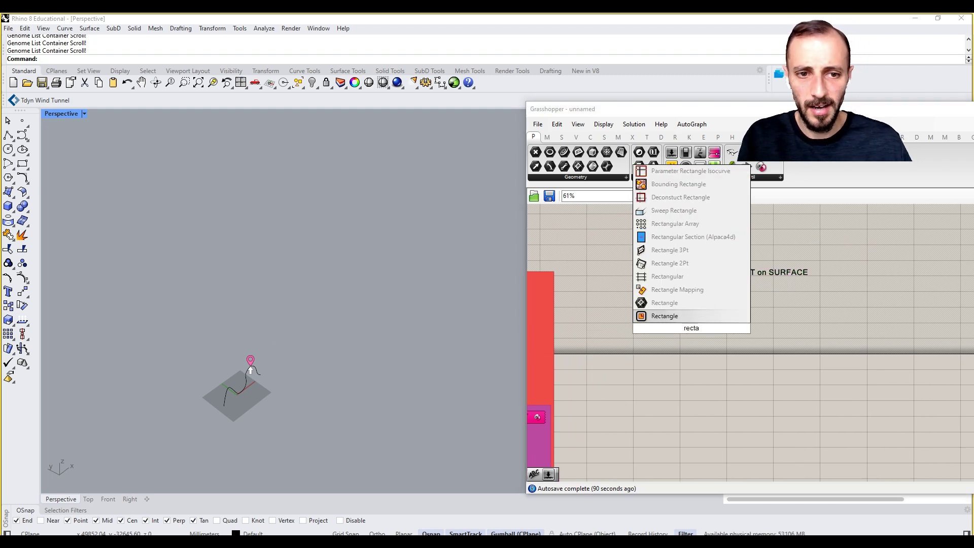
pyautogui.click(674, 317)
pyautogui.scroll(3, 687, 333)
pyautogui.moveTo(716, 328); pyautogui.dragTo(756, 335)
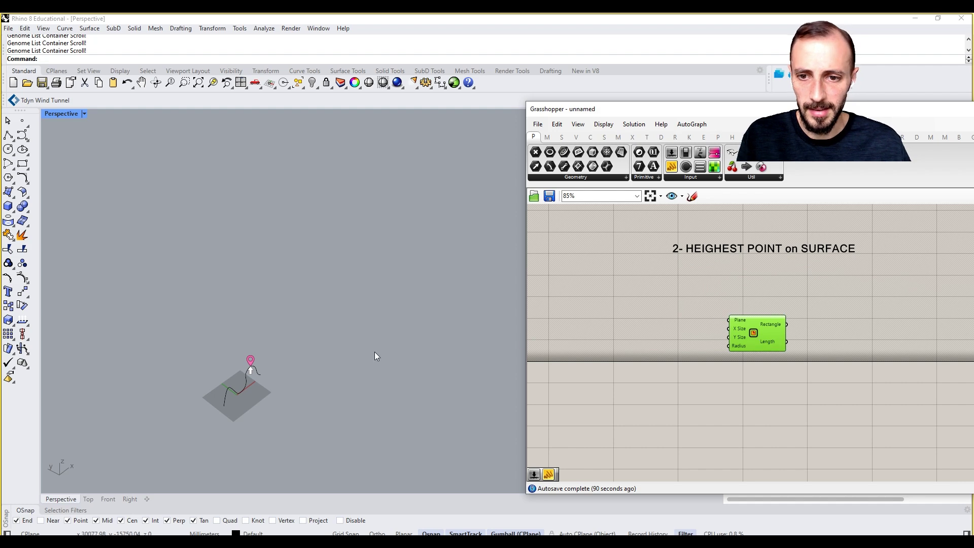
# Place a point beside the existing surface in the Rhino viewport and reference it in a Grasshopper Point parameter
pyautogui.click(22, 120)
pyautogui.click(306, 410)
pyautogui.click(306, 409)
pyautogui.doubleClick(642, 347)
pyautogui.write('poin')
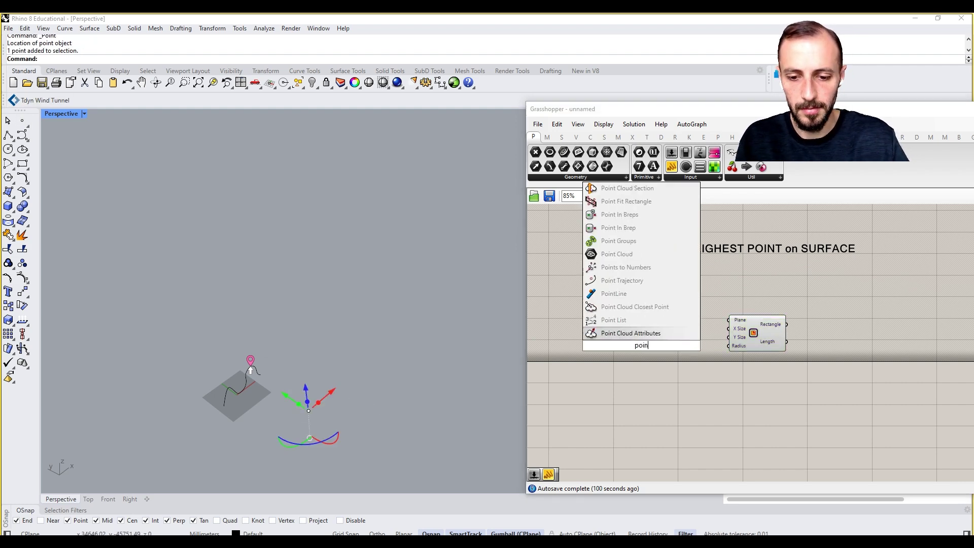
pyautogui.press('Return')
pyautogui.rightClick(641, 346)
pyautogui.click(683, 459)
# Add an XY Plane with the Point parameter as its Origin, feed it into the Rectangle's Plane input, and align the components
pyautogui.doubleClick(666, 407)
pyautogui.write('xy')
pyautogui.press('Return')
pyautogui.moveTo(665, 403); pyautogui.dragTo(690, 318)
pyautogui.moveTo(649, 350); pyautogui.dragTo(629, 324)
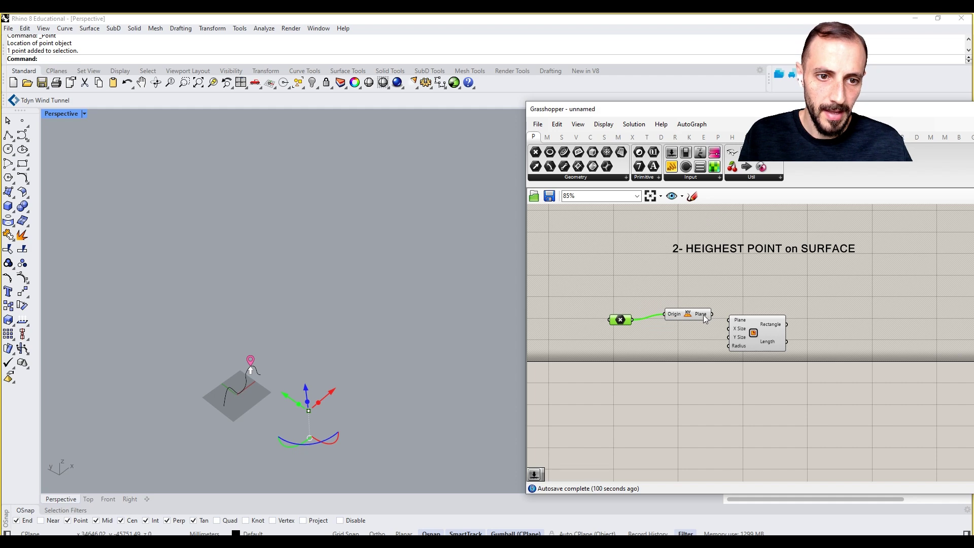
pyautogui.moveTo(705, 315); pyautogui.dragTo(599, 339)
pyautogui.middleClick(598, 339)
pyautogui.click(613, 357)
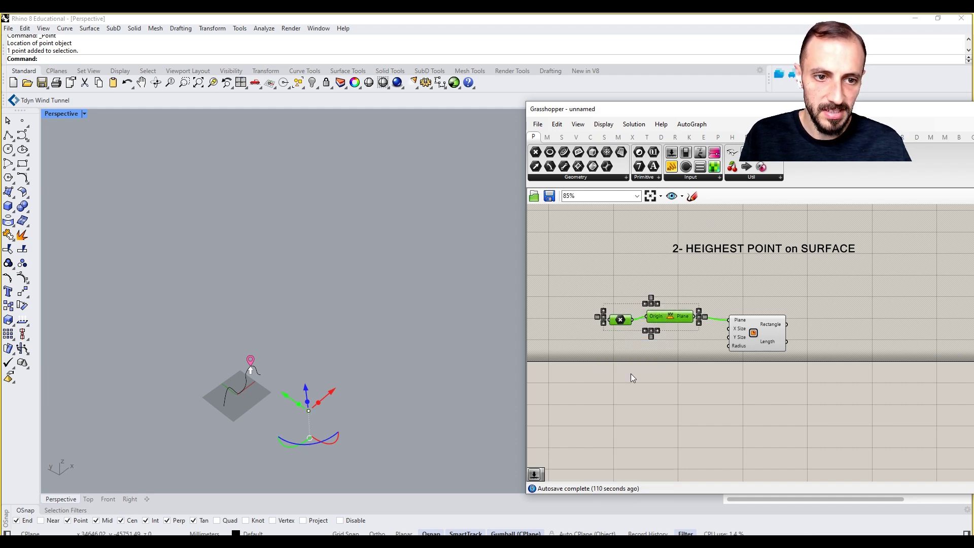
# Try two number sliders of 1000 as the Rectangle's X Size and Y Size
pyautogui.doubleClick(631, 374)
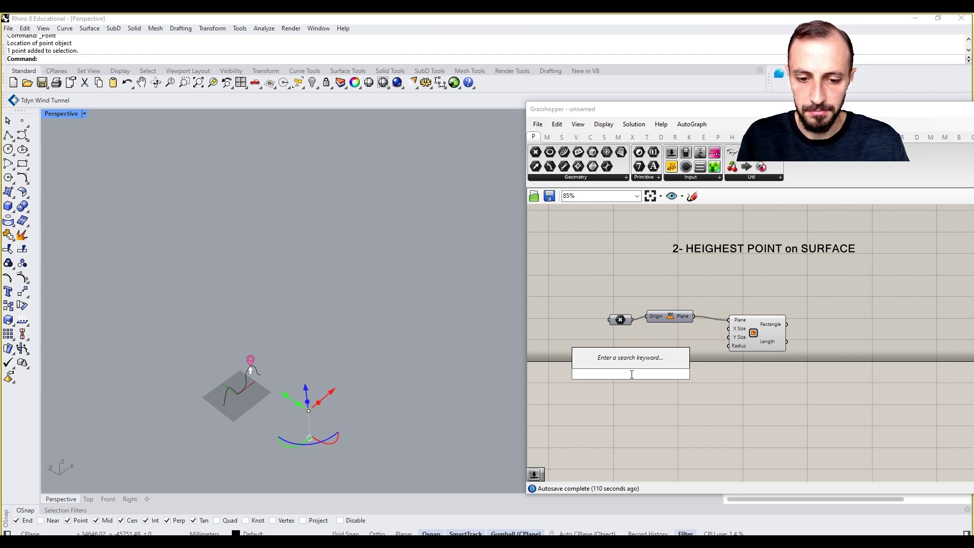
pyautogui.write('1000')
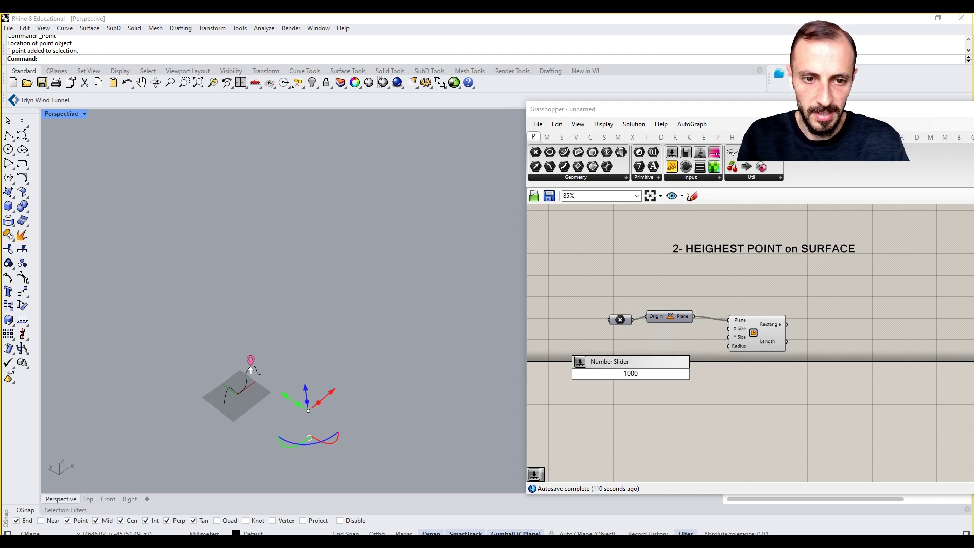
pyautogui.press('Return')
pyautogui.scroll(3, 631, 374)
pyautogui.moveTo(631, 373)
pyautogui.mouseDown()
pyautogui.moveTo(644, 328)
pyautogui.moveTo(616, 357)
pyautogui.moveTo(620, 371)
pyautogui.mouseUp()
pyautogui.moveTo(780, 319); pyautogui.dragTo(784, 317)
pyautogui.click(813, 314)
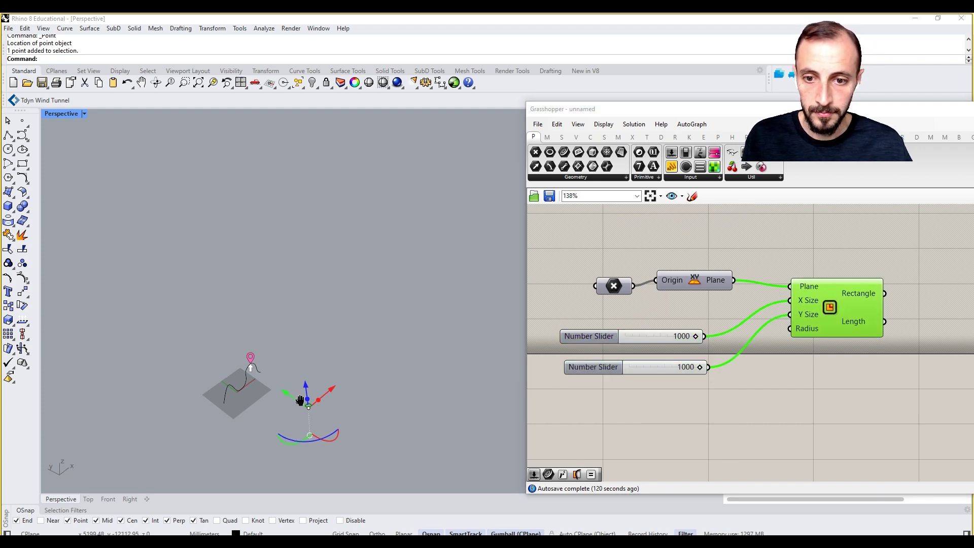
# Replace the two size sliders with a single 5000 number slider feeding both X Size and Y Size of the Rectangle
pyautogui.scroll(6, 314, 421)
pyautogui.doubleClick(639, 408)
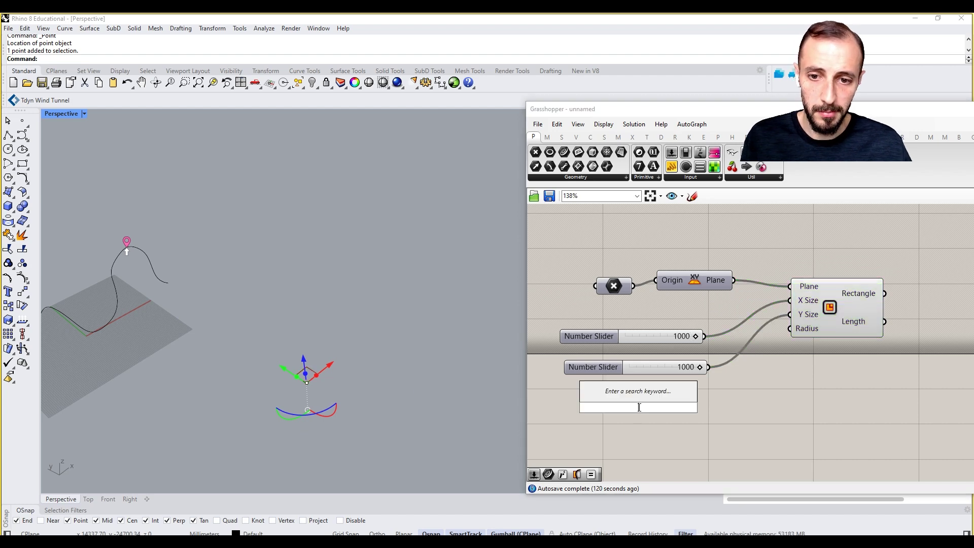
pyautogui.write('5000')
pyautogui.press('Return')
pyautogui.moveTo(638, 407); pyautogui.dragTo(635, 321)
pyautogui.moveTo(647, 379); pyautogui.dragTo(634, 341)
pyautogui.press('Delete')
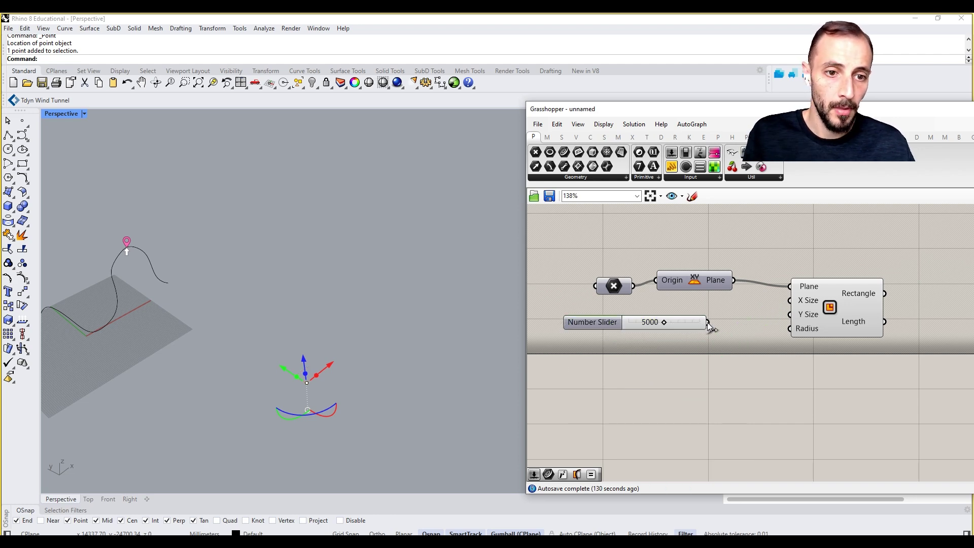
pyautogui.moveTo(769, 321); pyautogui.dragTo(790, 315)
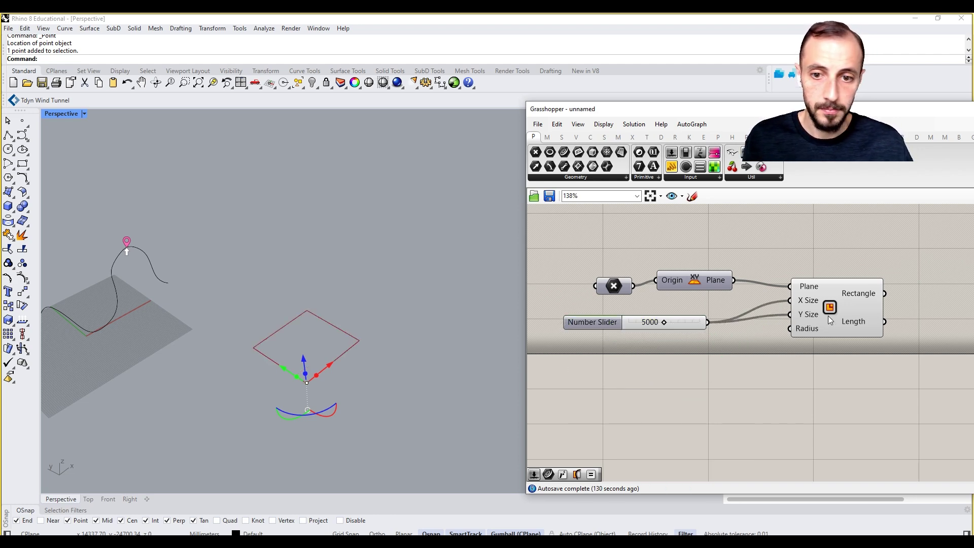
pyautogui.click(827, 316)
pyautogui.moveTo(350, 381); pyautogui.dragTo(419, 383, button='right')
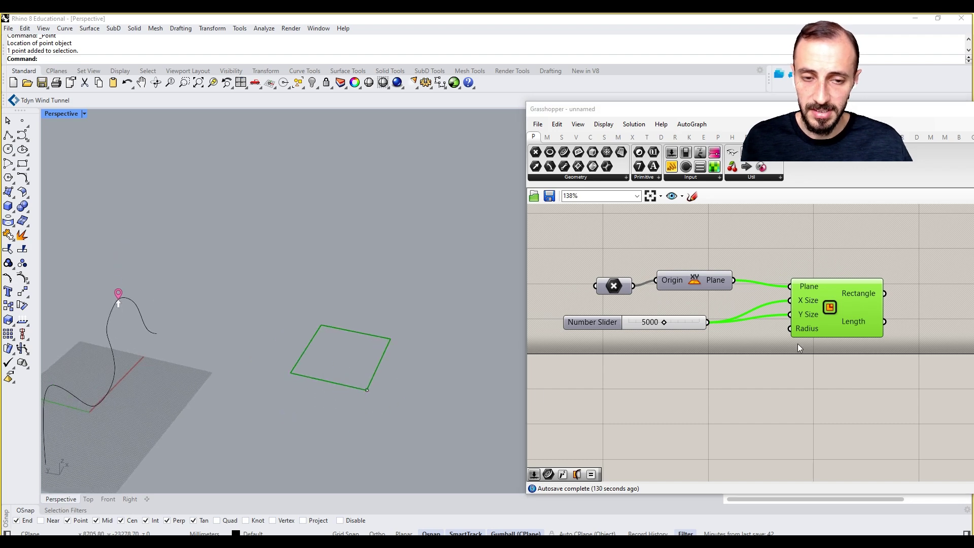
# Add a Surface parameter and connect the Rectangle output to it
pyautogui.moveTo(807, 341); pyautogui.dragTo(726, 364, button='right')
pyautogui.moveTo(803, 375); pyautogui.dragTo(767, 383, button='right')
pyautogui.click(869, 312)
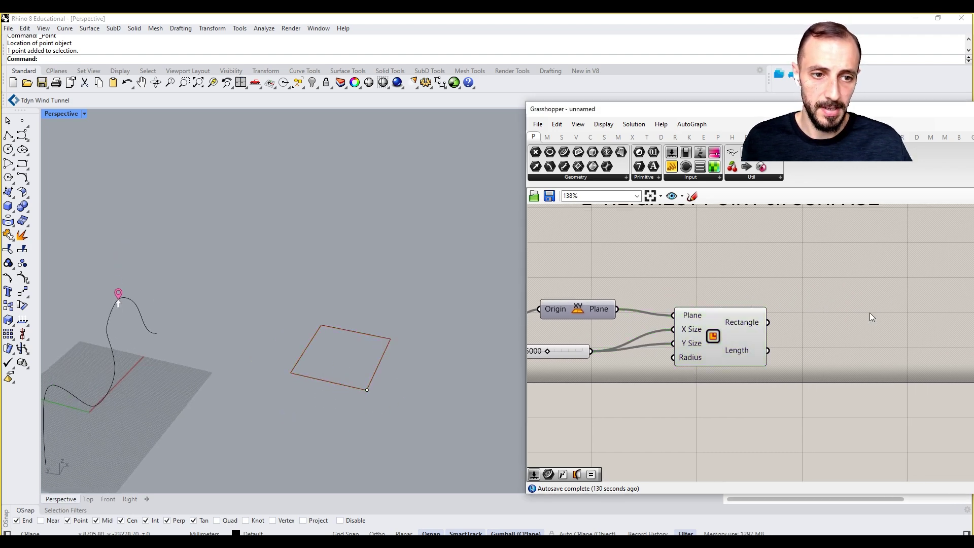
pyautogui.doubleClick(850, 330)
pyautogui.write('surface')
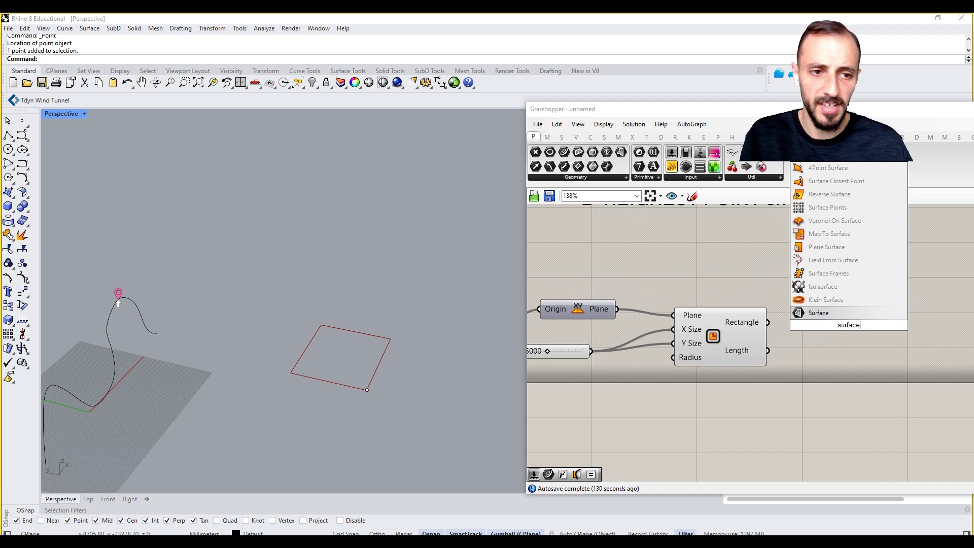
pyautogui.press('Return')
pyautogui.moveTo(767, 323); pyautogui.dragTo(829, 325)
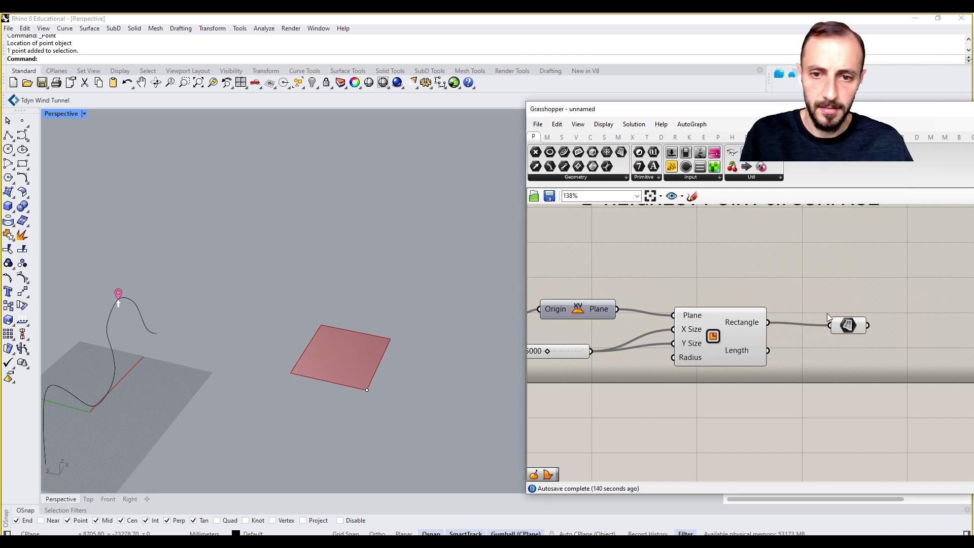
# Add a Divide Surface component and connect the Surface parameter to its Surface input
pyautogui.moveTo(889, 328); pyautogui.dragTo(841, 322, button='right')
pyautogui.doubleClick(842, 321)
pyautogui.write('di')
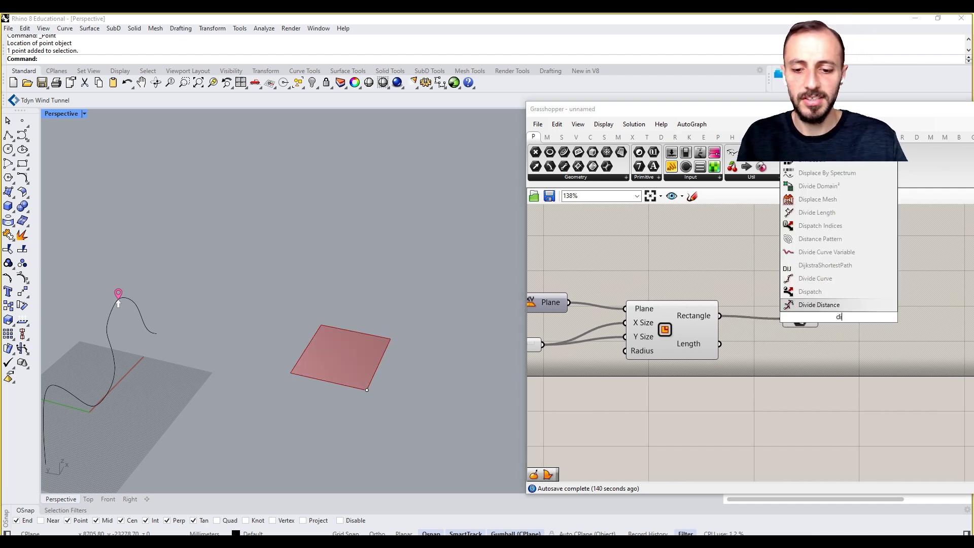
pyautogui.write('vide surface')
pyautogui.click(829, 307)
pyautogui.moveTo(830, 324); pyautogui.dragTo(775, 322, button='right')
pyautogui.moveTo(775, 322); pyautogui.dragTo(845, 323)
pyautogui.click(736, 317)
pyautogui.moveTo(738, 320); pyautogui.dragTo(844, 339)
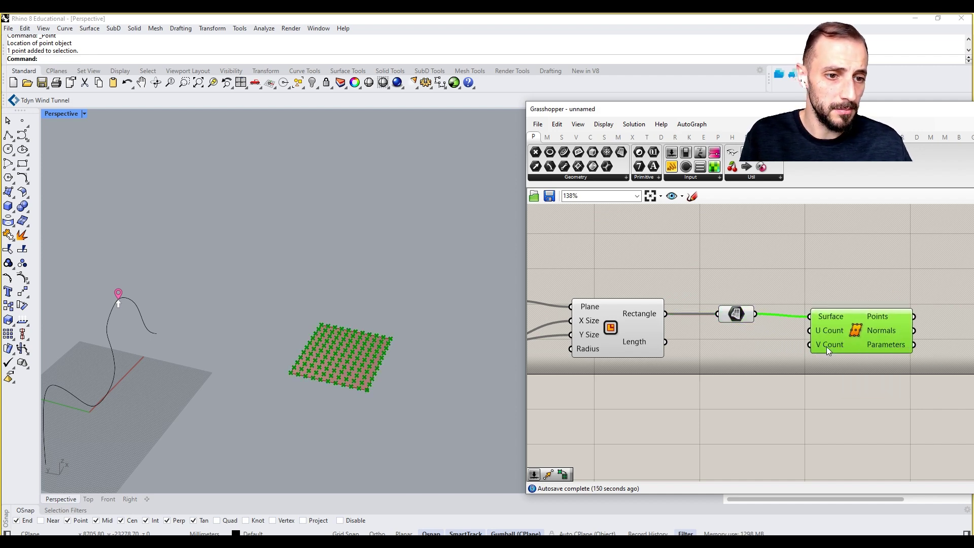
# Connect two number sliders of 15 to Divide Surface's U Count and V Count, and arrange them beside it
pyautogui.doubleClick(759, 400)
pyautogui.write('15')
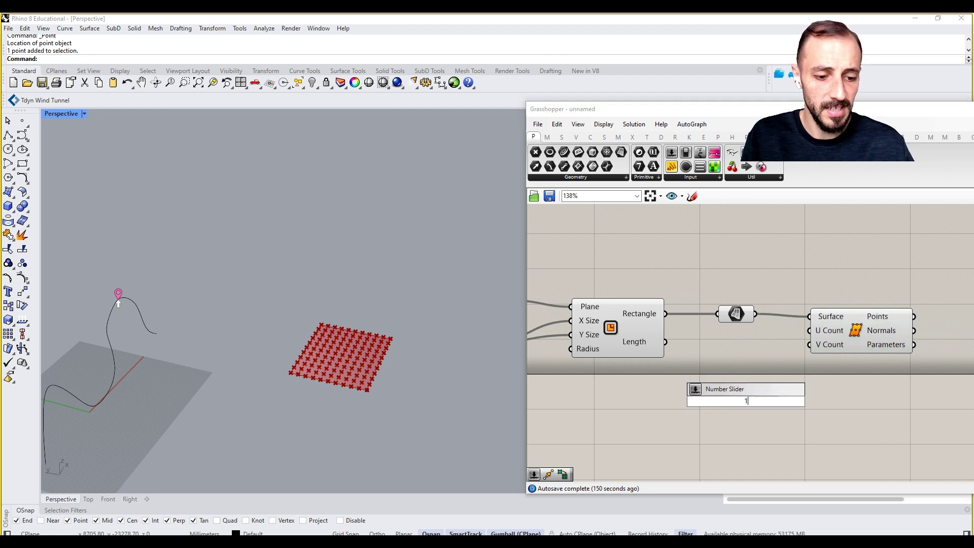
pyautogui.press('Return')
pyautogui.moveTo(820, 402); pyautogui.dragTo(811, 331)
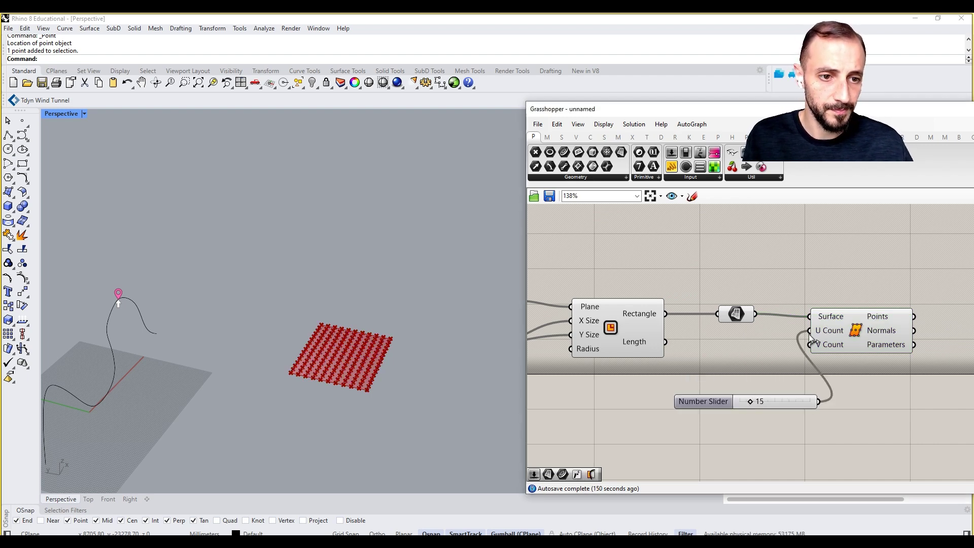
pyautogui.moveTo(773, 404); pyautogui.dragTo(809, 344)
pyautogui.moveTo(860, 346); pyautogui.dragTo(882, 373)
pyautogui.click(745, 403)
# Add a Move component fed by Divide Surface's Points as Geometry, and flatten the Points output
pyautogui.moveTo(866, 405); pyautogui.dragTo(706, 418, button='right')
pyautogui.doubleClick(810, 404)
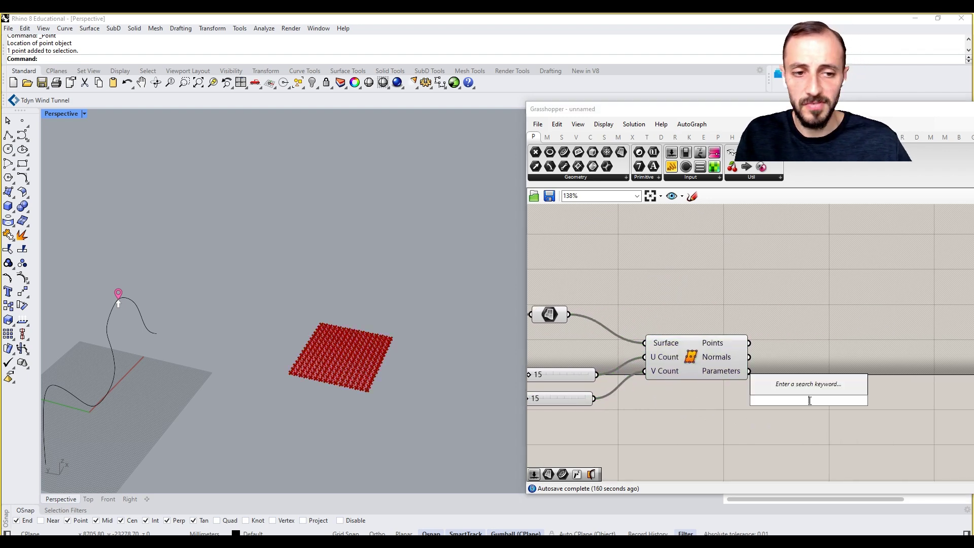
pyautogui.write('move')
pyautogui.press('Return')
pyautogui.moveTo(808, 400); pyautogui.dragTo(851, 379)
pyautogui.moveTo(781, 364); pyautogui.dragTo(864, 360)
pyautogui.rightClick(733, 345)
pyautogui.click(762, 400)
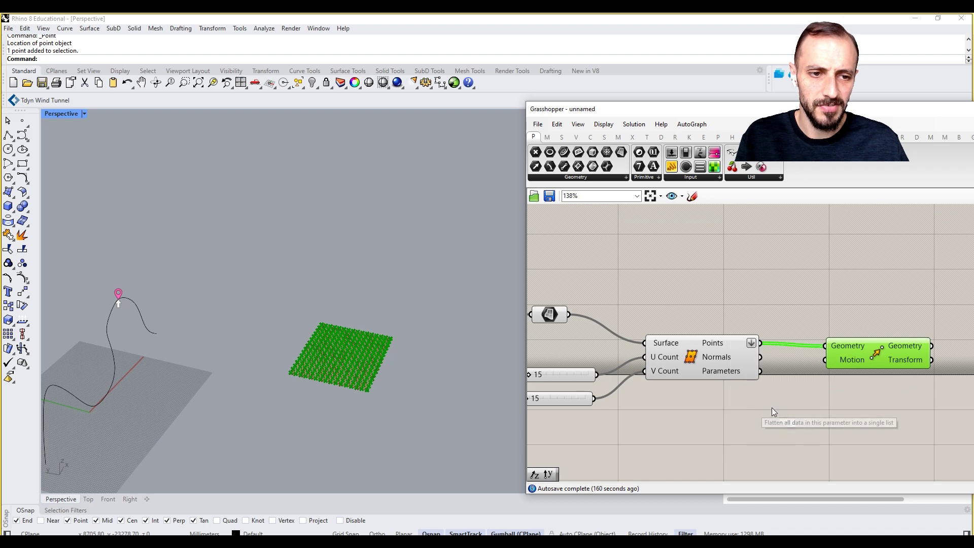
# Add a Unit Z vector, connect it to Move's Motion input, and place it below the Move component
pyautogui.click(787, 415)
pyautogui.doubleClick(787, 414)
pyautogui.write('z')
pyautogui.click(768, 402)
pyautogui.moveTo(776, 413); pyautogui.dragTo(776, 438)
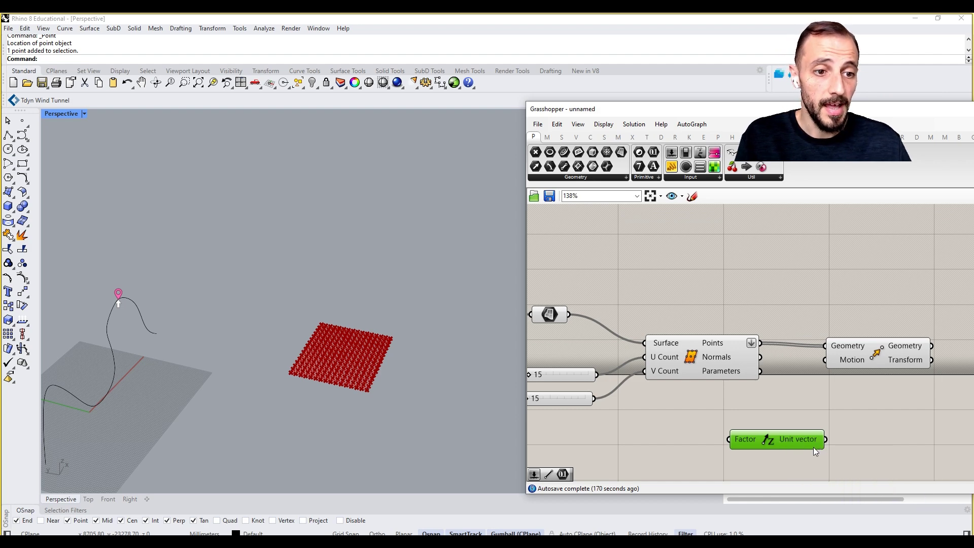
pyautogui.moveTo(826, 443); pyautogui.dragTo(831, 364)
pyautogui.moveTo(735, 429); pyautogui.dragTo(735, 389, button='right')
pyautogui.moveTo(754, 403); pyautogui.dragTo(817, 424)
# Add a Random component in the free space beside the Unit Z component's Factor input
pyautogui.doubleClick(726, 410)
pyautogui.write('ra')
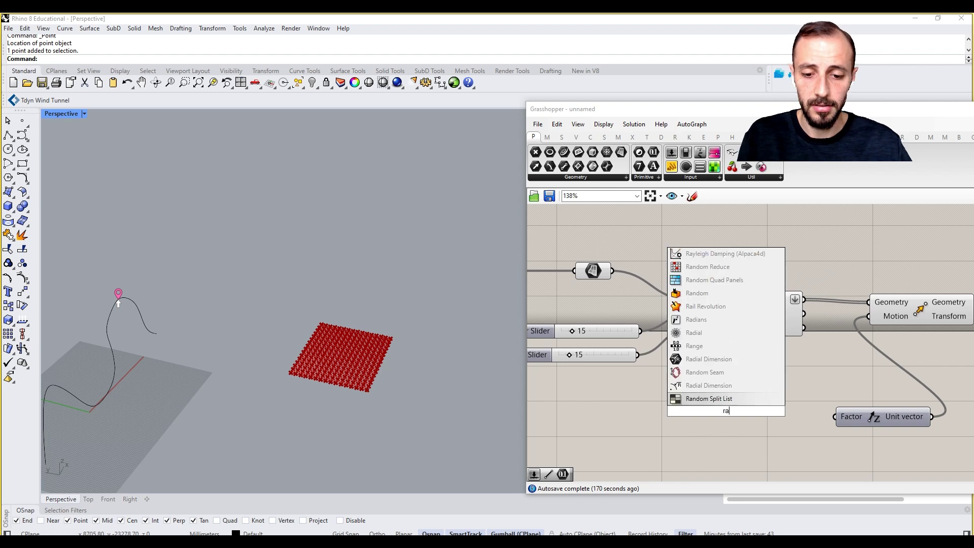
pyautogui.write('ndom')
pyautogui.press('Return')
pyautogui.moveTo(728, 409); pyautogui.dragTo(728, 435)
# Add a List Length component and connect Divide Surface's Points output to its List input
pyautogui.doubleClick(700, 371)
pyautogui.write('le')
pyautogui.press('BackSpace')
pyautogui.press('BackSpace')
pyautogui.write('l')
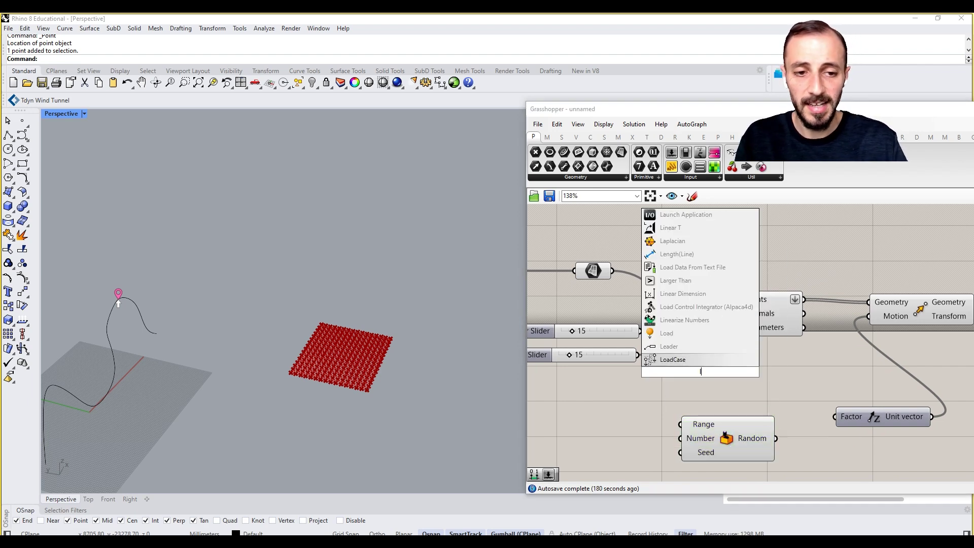
pyautogui.write('ist length')
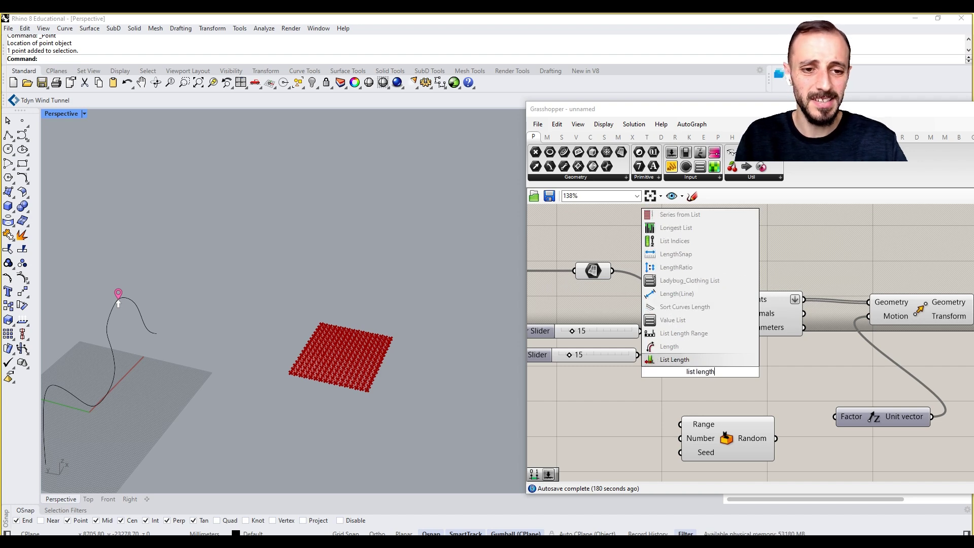
pyautogui.click(729, 363)
pyautogui.moveTo(805, 301); pyautogui.dragTo(664, 371)
# Spread the Move, Unit Z and Random components farther from Divide Surface to make room on the canvas
pyautogui.moveTo(716, 394); pyautogui.dragTo(660, 389, button='right')
pyautogui.scroll(-3, 905, 276)
pyautogui.moveTo(905, 272); pyautogui.dragTo(833, 360)
pyautogui.moveTo(868, 285); pyautogui.dragTo(966, 272)
pyautogui.moveTo(732, 340); pyautogui.dragTo(613, 345, button='right')
pyautogui.click(665, 347)
pyautogui.moveTo(636, 371); pyautogui.dragTo(723, 351)
pyautogui.moveTo(885, 267); pyautogui.dragTo(812, 374)
pyautogui.moveTo(848, 366); pyautogui.dragTo(754, 371, button='right')
pyautogui.moveTo(764, 288); pyautogui.dragTo(877, 306)
pyautogui.click(727, 340)
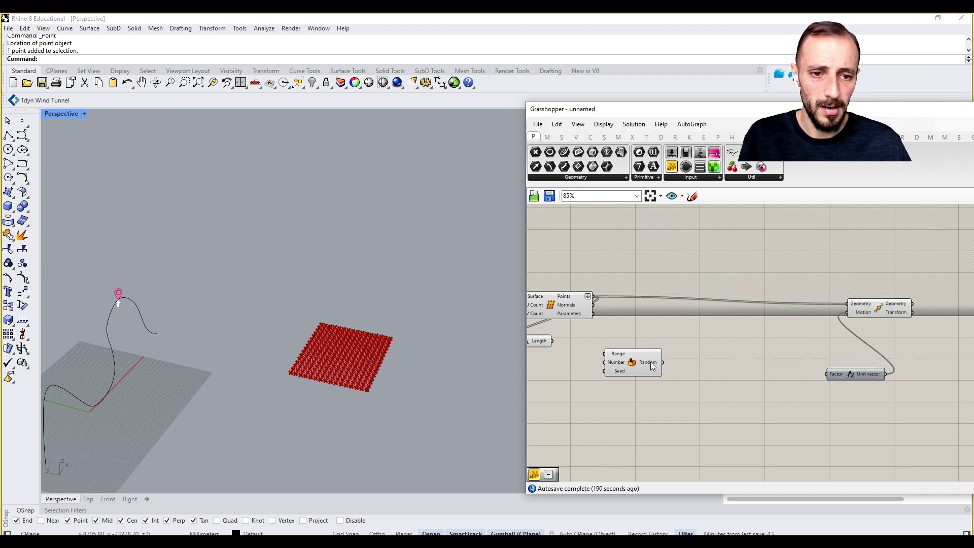
# Line up List Length with Random and connect its Length output to Random's Number input
pyautogui.moveTo(634, 361); pyautogui.dragTo(689, 364)
pyautogui.moveTo(538, 341); pyautogui.dragTo(615, 367)
pyautogui.scroll(3, 695, 344)
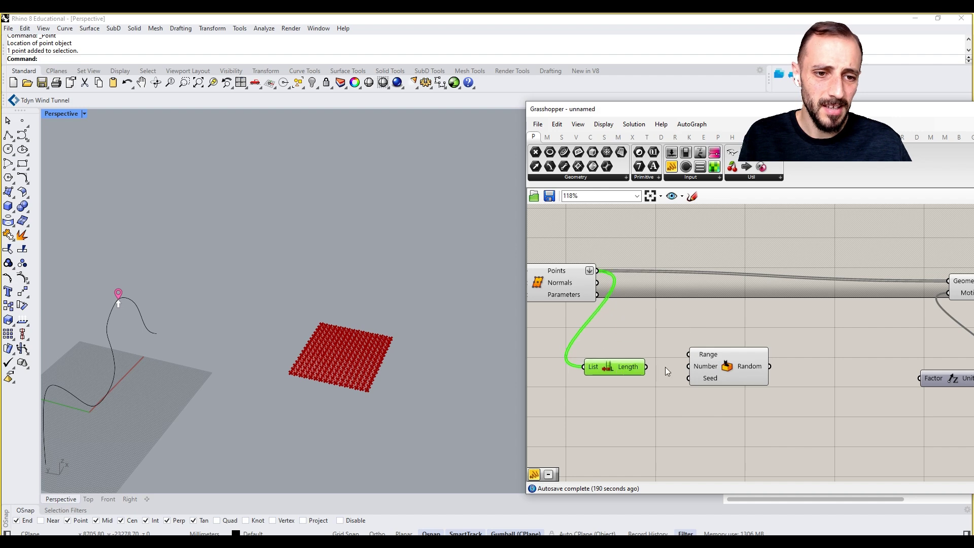
pyautogui.moveTo(634, 369)
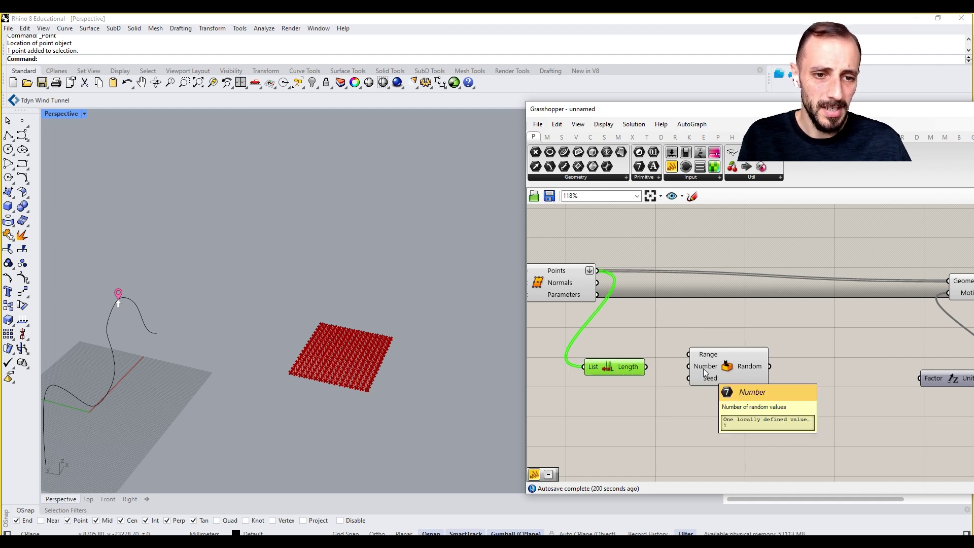
pyautogui.moveTo(647, 366); pyautogui.dragTo(693, 368)
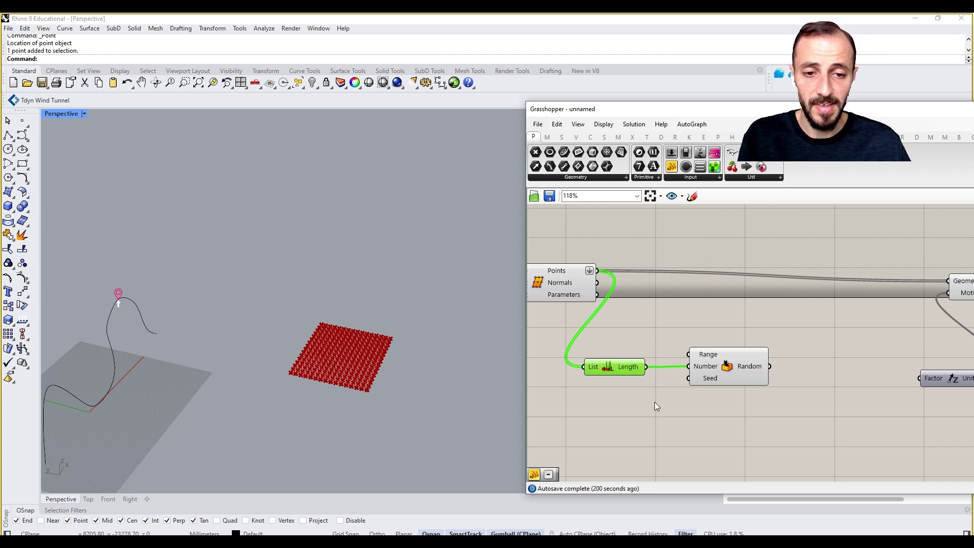
# Add a Construct Domain component in the free space below List Length and Random
pyautogui.doubleClick(640, 437)
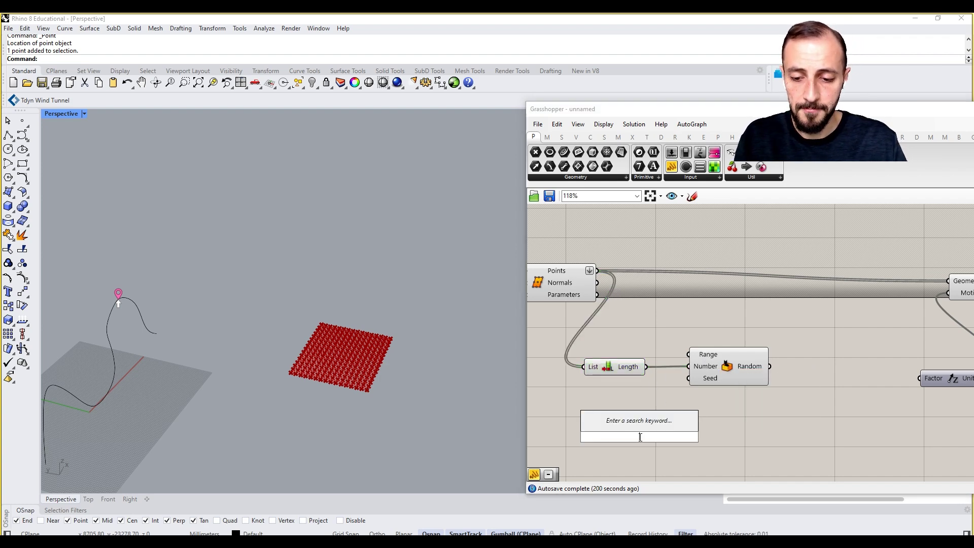
pyautogui.write('construct')
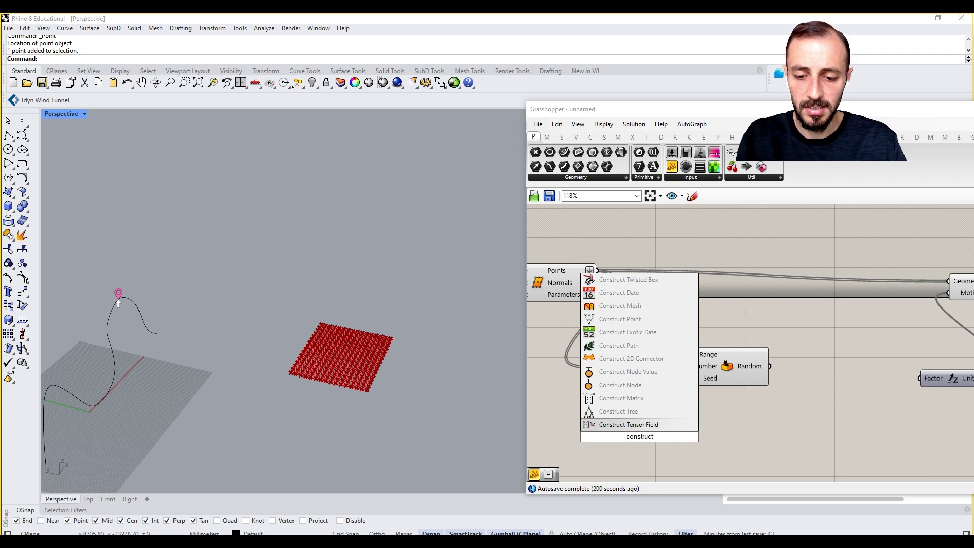
pyautogui.write(' dom')
pyautogui.press('Return')
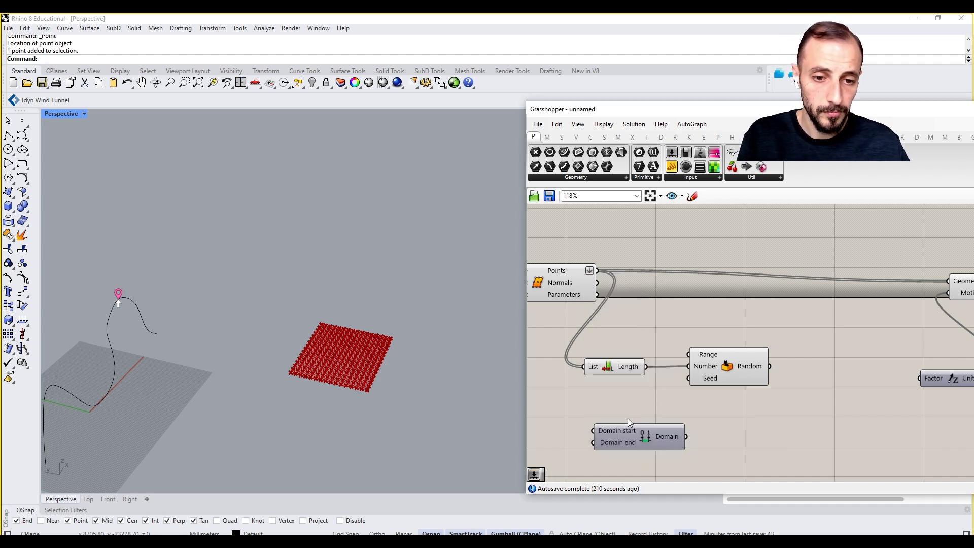
# Add a number slider set to 250, duplicate it directly below, and connect the copy to Construct Domain's Domain end input
pyautogui.moveTo(628, 418); pyautogui.dragTo(721, 418, button='right')
pyautogui.doubleClick(597, 403)
pyautogui.write('5')
pyautogui.press('BackSpace')
pyautogui.write('250')
pyautogui.press('Return')
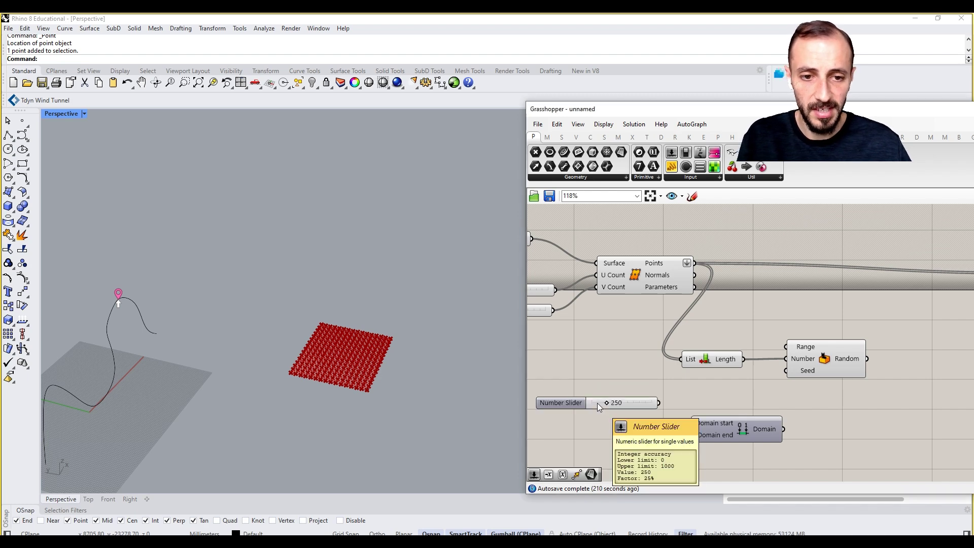
pyautogui.keyDown('alt'); pyautogui.moveTo(597, 403); pyautogui.dragTo(598, 425); pyautogui.keyUp('alt')
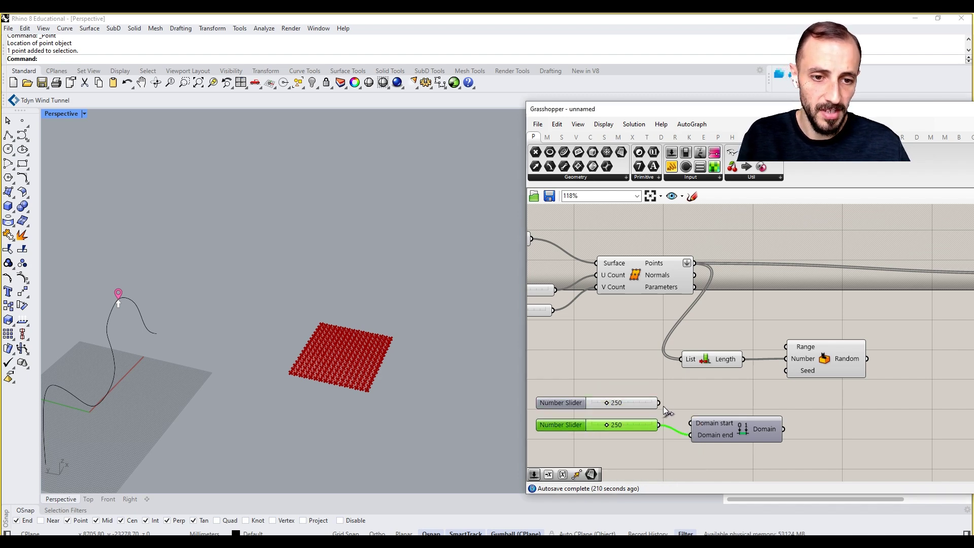
# Add a Negative component between a single remaining 250 slider and Domain start, with that slider feeding both Value and Domain end
pyautogui.doubleClick(651, 458)
pyautogui.write('neg')
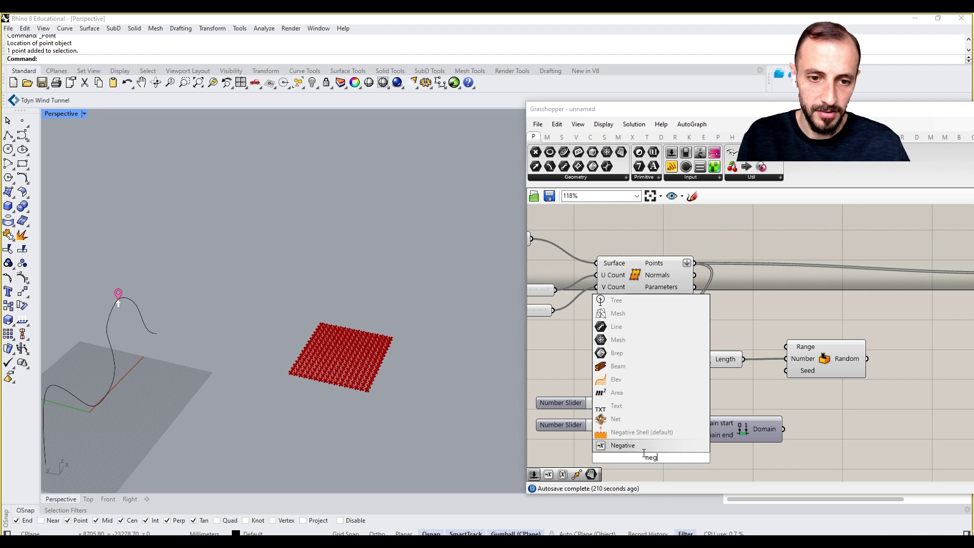
pyautogui.press('Return')
pyautogui.moveTo(647, 457); pyautogui.dragTo(686, 393)
pyautogui.moveTo(628, 405); pyautogui.dragTo(624, 440)
pyautogui.press('Delete')
pyautogui.moveTo(675, 376); pyautogui.dragTo(597, 407)
pyautogui.moveTo(691, 398); pyautogui.dragTo(627, 409)
pyautogui.click(808, 417)
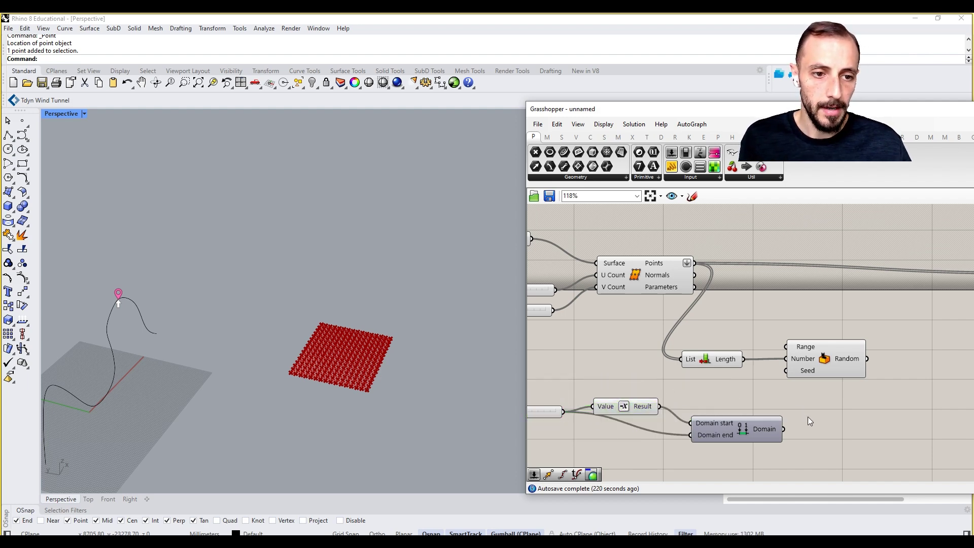
# Connect Construct Domain's output to Random's Range input and move the domain group above Random, shifting Move and Unit Z farther away
pyautogui.moveTo(808, 417); pyautogui.dragTo(762, 432, button='right')
pyautogui.moveTo(762, 430); pyautogui.dragTo(819, 395)
pyautogui.scroll(-4, 786, 386)
pyautogui.moveTo(759, 391); pyautogui.dragTo(654, 415)
pyautogui.moveTo(756, 410); pyautogui.dragTo(852, 368)
pyautogui.moveTo(929, 318); pyautogui.dragTo(728, 423)
pyautogui.moveTo(778, 406); pyautogui.dragTo(656, 411, button='right')
pyautogui.moveTo(708, 395); pyautogui.dragTo(798, 395)
pyautogui.click(721, 426)
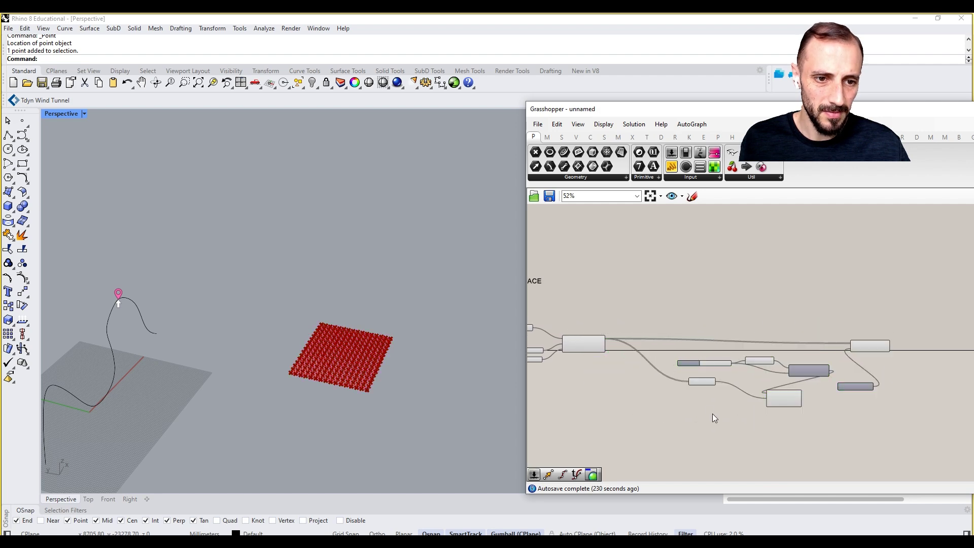
# Tidy the layout so List Length and Random sit below the slider, Negative and Construct Domain components
pyautogui.scroll(3, 704, 385)
pyautogui.moveTo(868, 434); pyautogui.dragTo(812, 428, button='right')
pyautogui.scroll(-2, 811, 428)
pyautogui.moveTo(699, 390); pyautogui.dragTo(622, 411)
pyautogui.moveTo(781, 412); pyautogui.dragTo(757, 418)
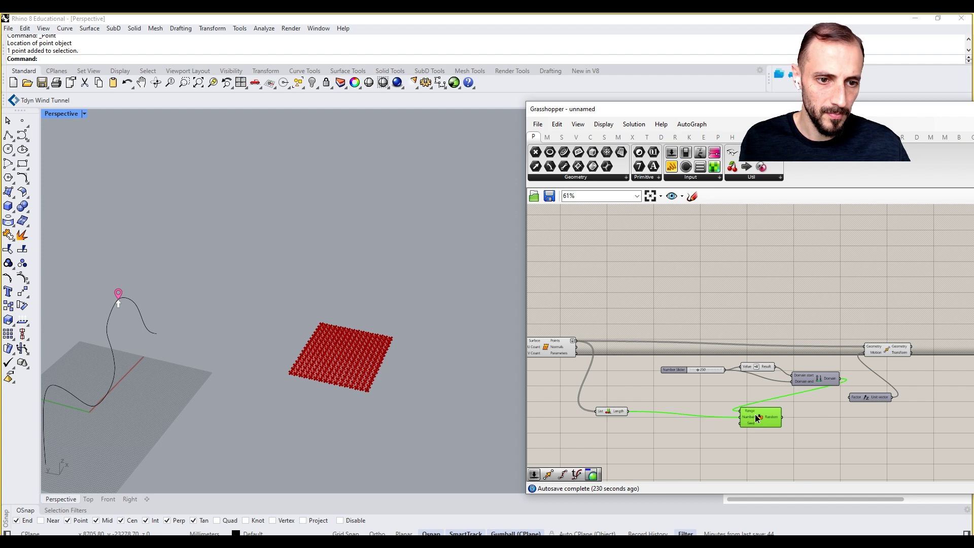
pyautogui.moveTo(803, 360); pyautogui.dragTo(654, 398)
pyautogui.moveTo(829, 383); pyautogui.dragTo(759, 376)
pyautogui.scroll(4, 738, 379)
pyautogui.moveTo(794, 423); pyautogui.dragTo(842, 419)
pyautogui.moveTo(642, 364); pyautogui.dragTo(651, 377)
# Connect Random's output to Unit Z's Factor input and view the displaced points from a lower angle
pyautogui.moveTo(795, 388); pyautogui.dragTo(727, 388, button='right')
pyautogui.moveTo(815, 423); pyautogui.dragTo(863, 403)
pyautogui.moveTo(374, 370); pyautogui.dragTo(327, 297, button='right')
pyautogui.scroll(5, 329, 309)
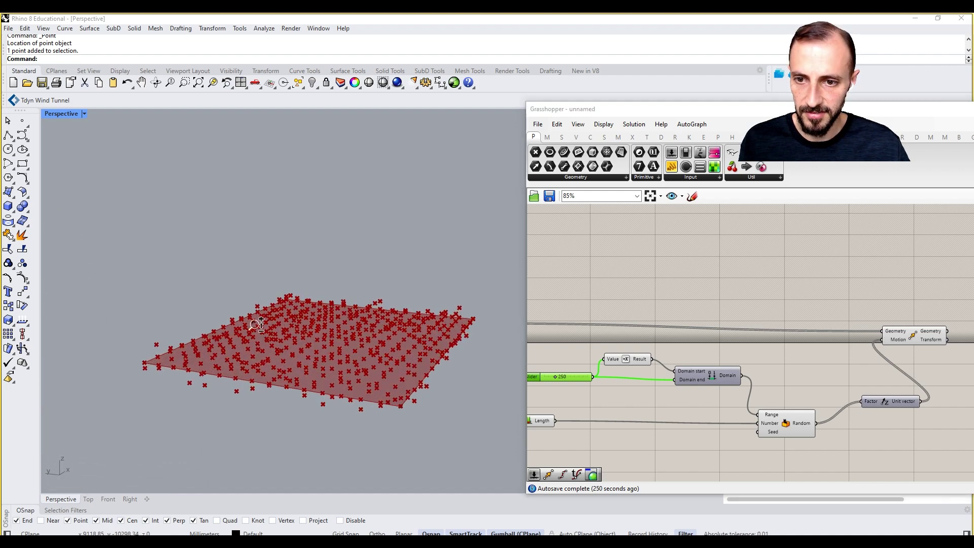
pyautogui.scroll(3, 256, 325)
# Turn off the preview of the Divide Surface component so only the moved points are displayed over the surface
pyautogui.moveTo(666, 351); pyautogui.dragTo(765, 341, button='right')
pyautogui.scroll(-2, 739, 339)
pyautogui.moveTo(615, 293); pyautogui.dragTo(590, 348)
pyautogui.middleClick(629, 275)
pyautogui.click(647, 292)
pyautogui.scroll(-2, 378, 307)
pyautogui.moveTo(361, 321); pyautogui.dragTo(337, 345, button='right')
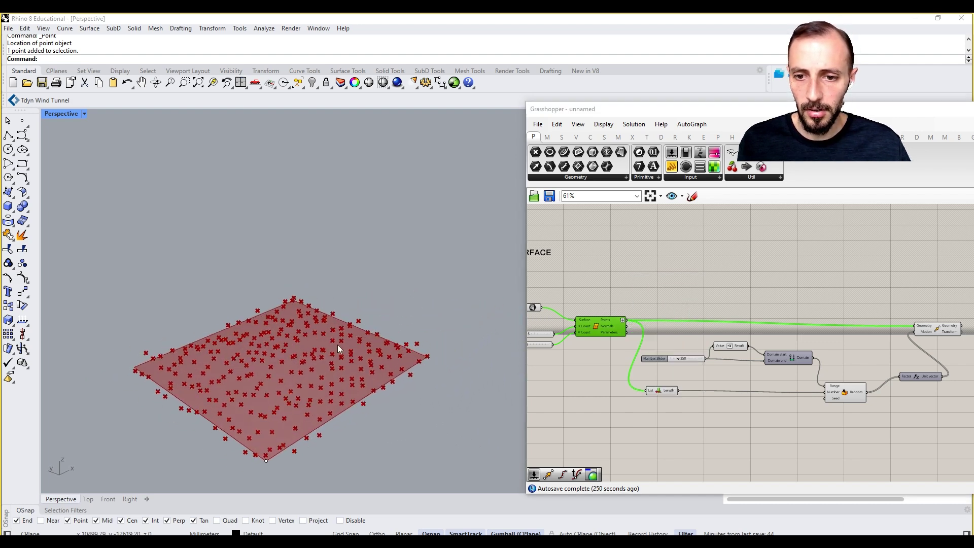
# Add a number slider set to 12 and connect it to Random's Seed input
pyautogui.doubleClick(759, 403)
pyautogui.write('12')
pyautogui.press('Return')
pyautogui.scroll(3, 760, 403)
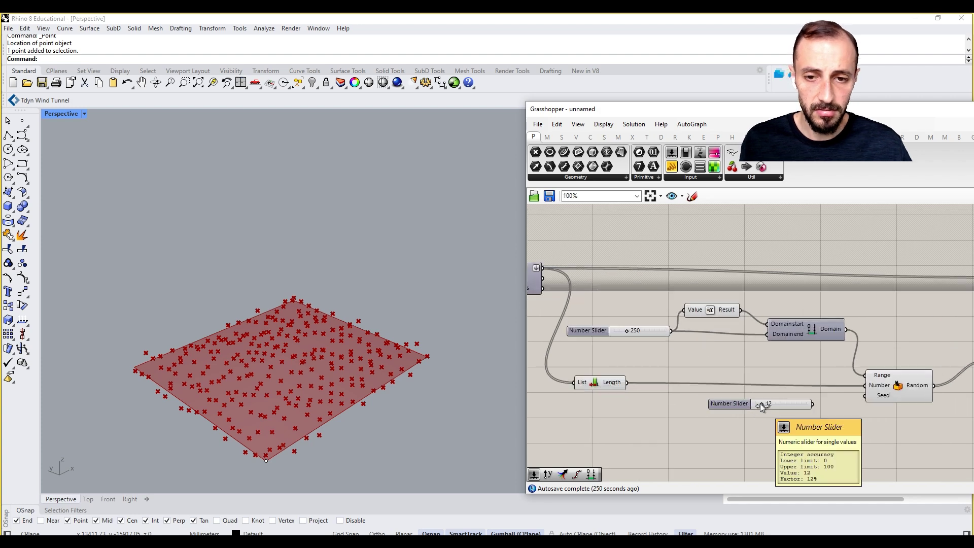
pyautogui.moveTo(814, 403); pyautogui.dragTo(851, 388)
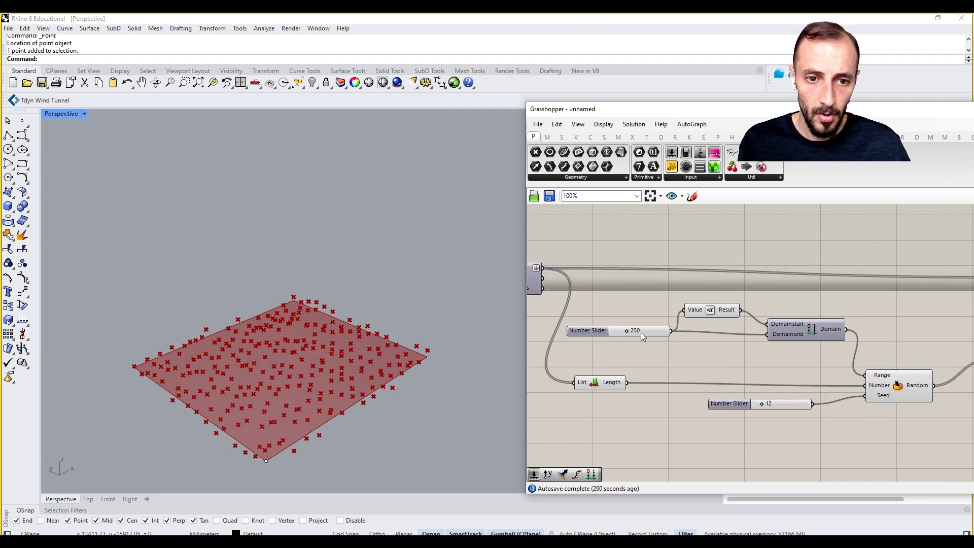
# Set the slider driving the Construct Domain limits to 450 and inspect the displaced points
pyautogui.moveTo(627, 333); pyautogui.dragTo(637, 333)
pyautogui.moveTo(744, 337); pyautogui.dragTo(622, 343, button='right')
pyautogui.scroll(-3, 623, 343)
pyautogui.scroll(3, 796, 315)
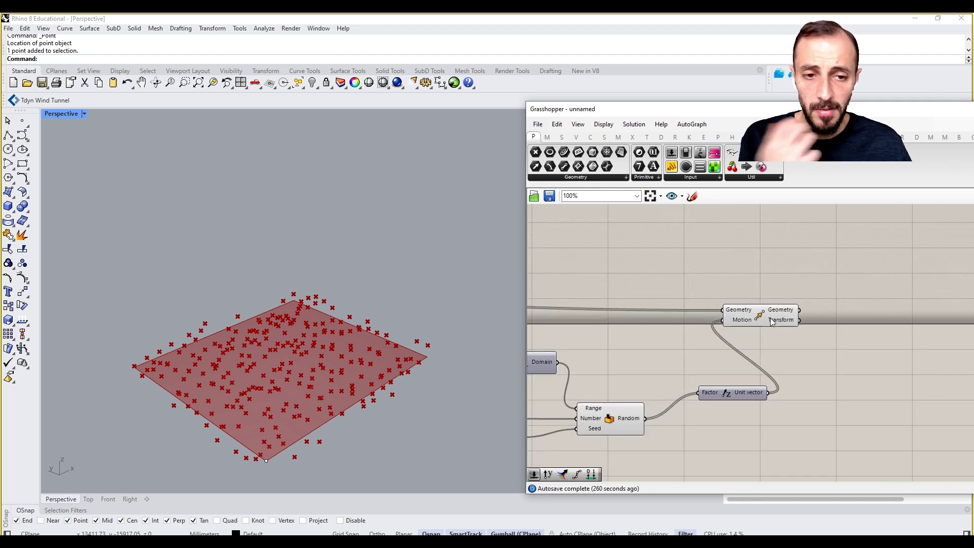
pyautogui.moveTo(781, 314)
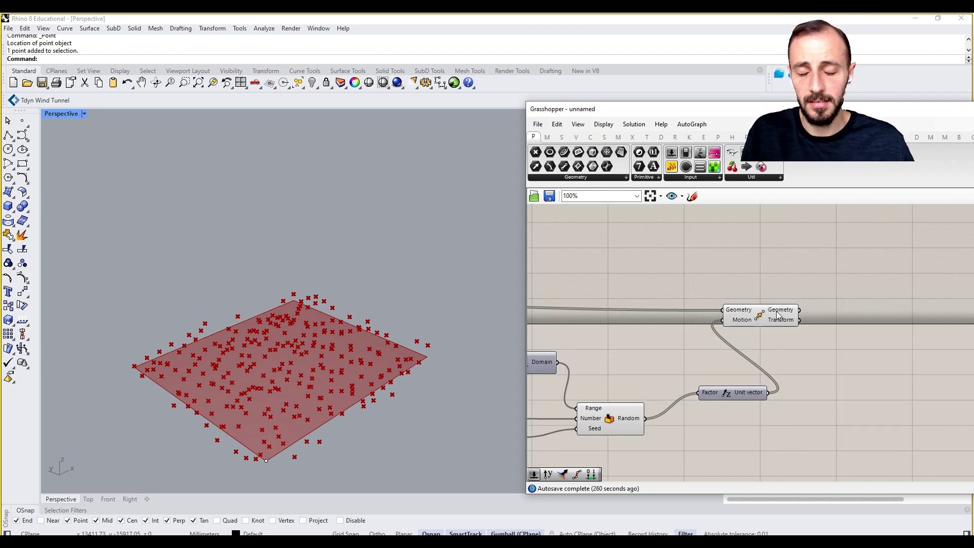
pyautogui.moveTo(360, 324); pyautogui.dragTo(143, 333, button='right')
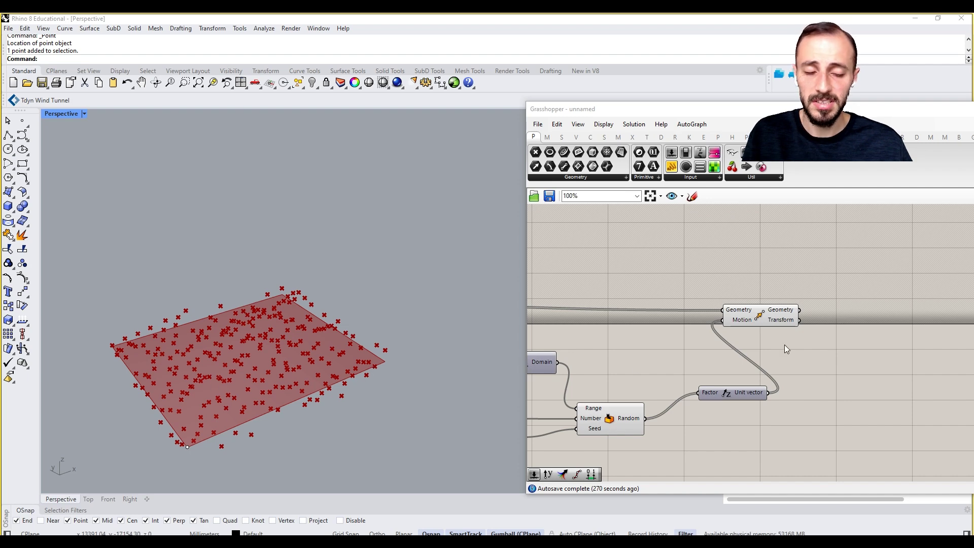
# Try adding a Control Polygon component with Move's Geometry output connected to its Curve input
pyautogui.doubleClick(831, 349)
pyautogui.write('contr')
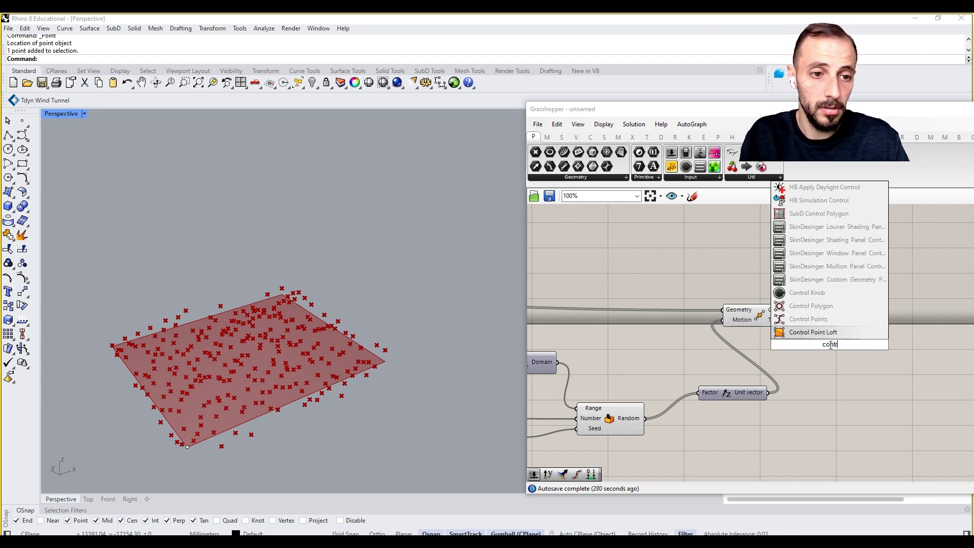
pyautogui.click(799, 318)
pyautogui.moveTo(799, 309); pyautogui.dragTo(863, 345)
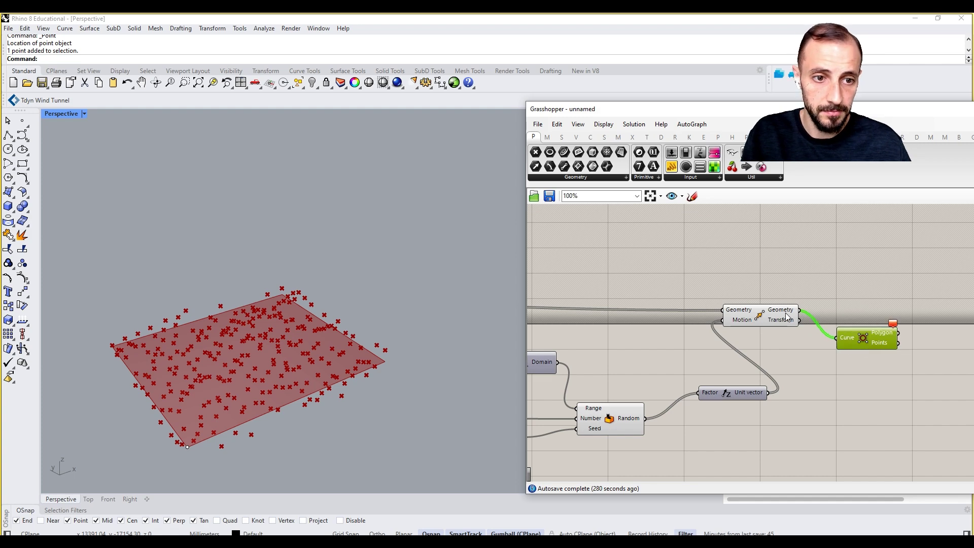
# Try feeding the original square geometry into Control Polygon's Curve input in place of the moved points
pyautogui.scroll(1, 787, 315)
pyautogui.moveTo(785, 342); pyautogui.dragTo(815, 344, button='right')
pyautogui.scroll(-2, 816, 347)
pyautogui.moveTo(613, 335); pyautogui.dragTo(763, 333, button='right')
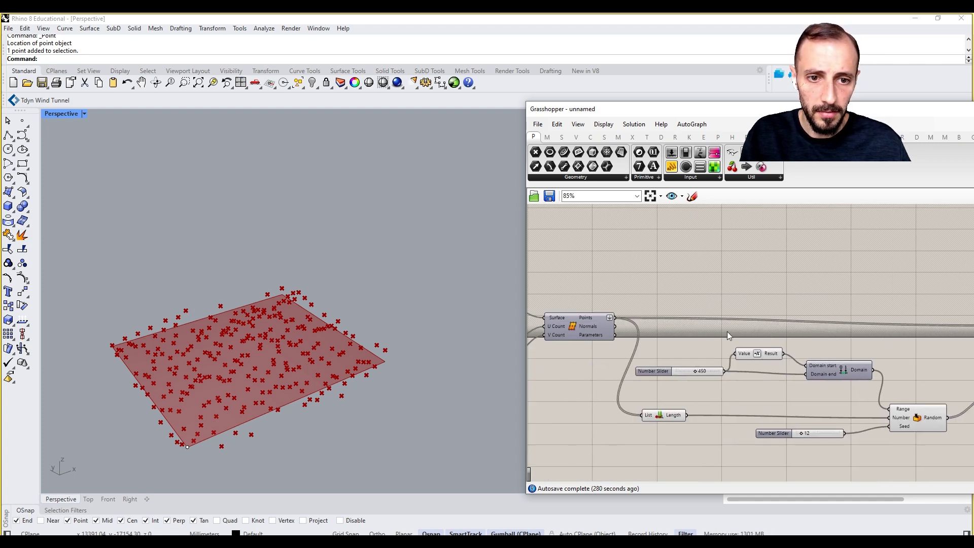
pyautogui.moveTo(549, 317); pyautogui.dragTo(670, 321, button='right')
pyautogui.scroll(-3, 628, 306)
pyautogui.moveTo(628, 306); pyautogui.dragTo(830, 352)
pyautogui.scroll(3, 893, 315)
pyautogui.moveTo(815, 354); pyautogui.dragTo(741, 362, button='right')
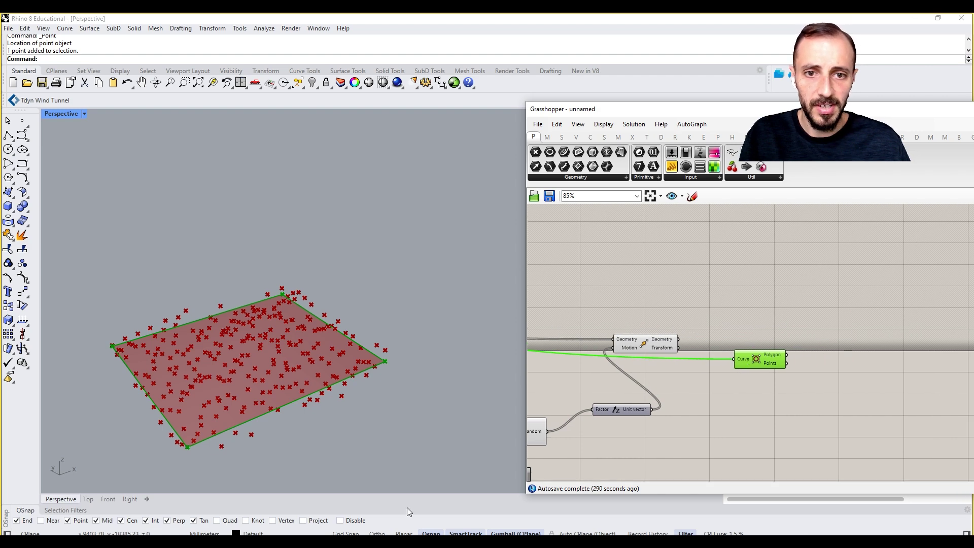
# Reposition the Grasshopper window so the Rhino viewport stays visible, and move Control Polygon up and away from the Move component
pyautogui.moveTo(358, 542)
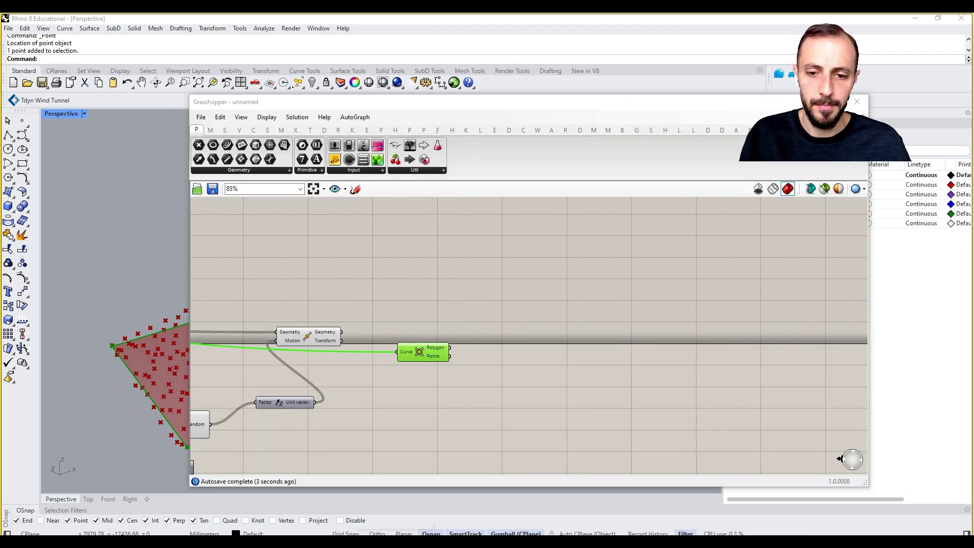
pyautogui.moveTo(548, 385); pyautogui.dragTo(661, 370, button='right')
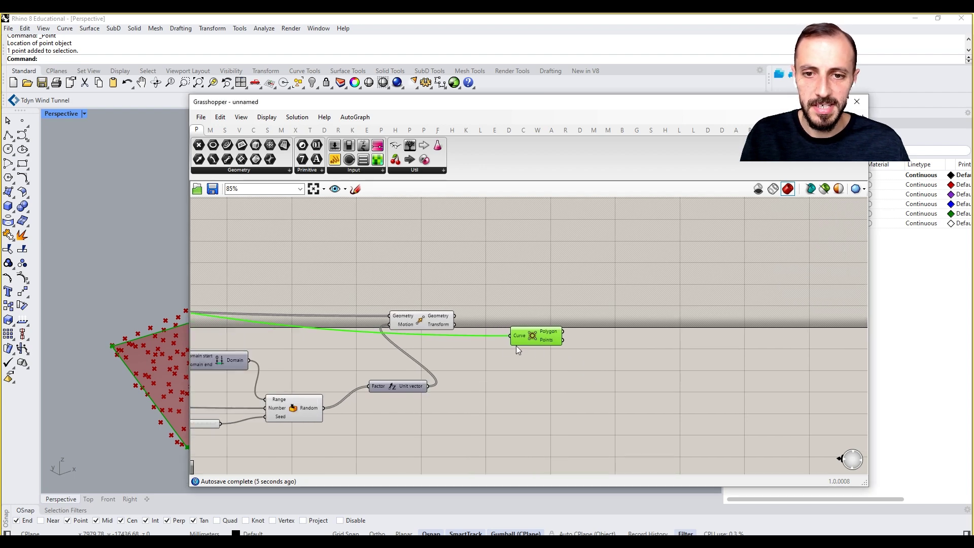
pyautogui.moveTo(537, 350); pyautogui.dragTo(664, 340, button='right')
pyautogui.moveTo(429, 104); pyautogui.dragTo(717, 121)
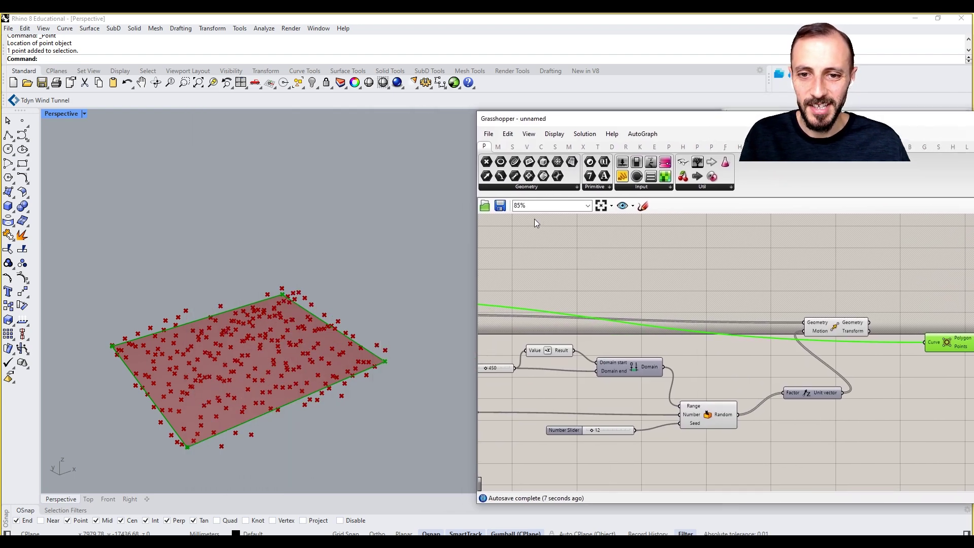
pyautogui.moveTo(870, 329); pyautogui.dragTo(729, 333, button='right')
pyautogui.moveTo(795, 342); pyautogui.dragTo(846, 294)
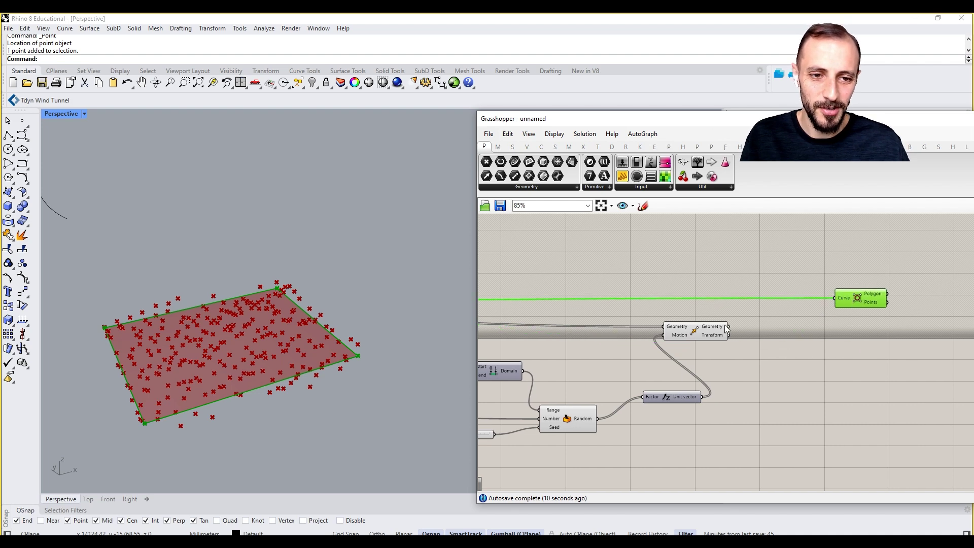
# Add a Surface From Points component beside Move and connect Move's Geometry output to its Points input
pyautogui.doubleClick(787, 339)
pyautogui.write('surfa')
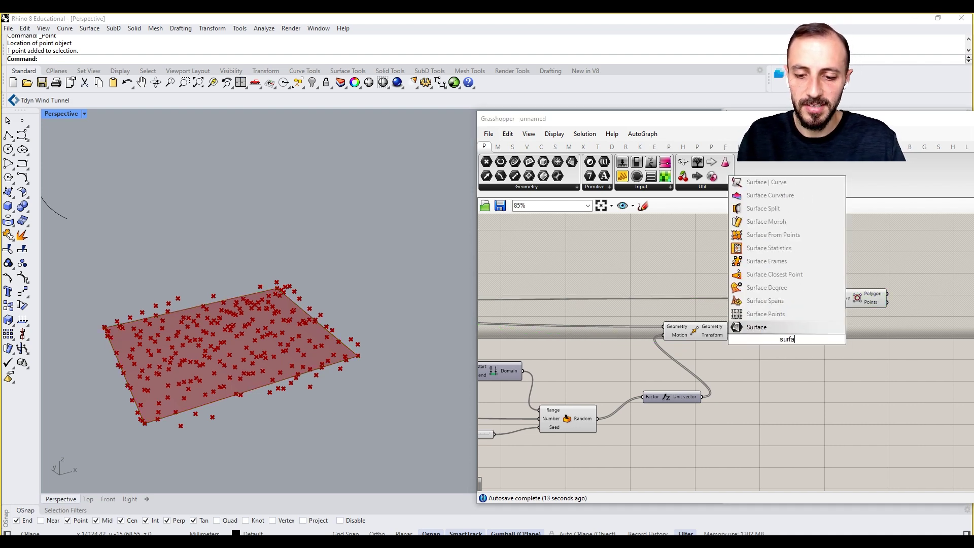
pyautogui.write('ce from point')
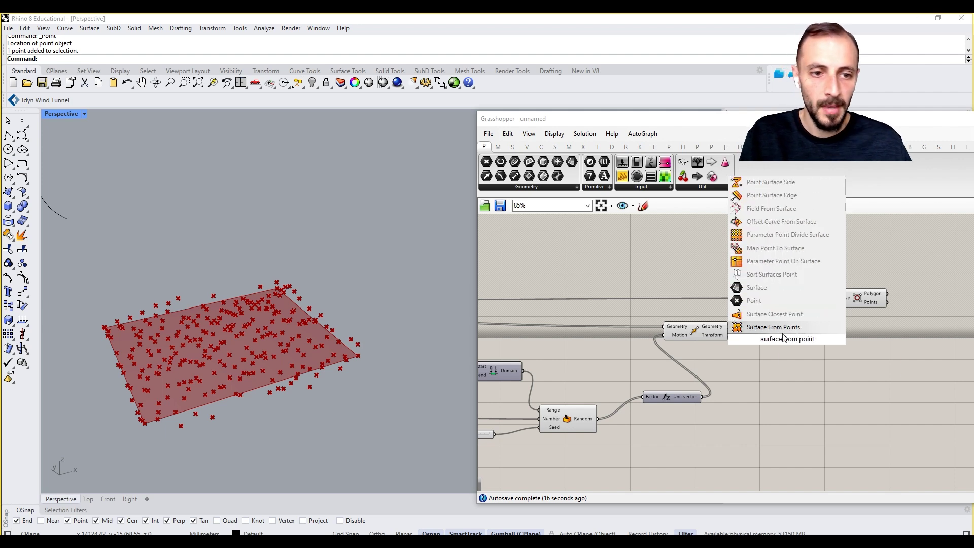
pyautogui.press('Return')
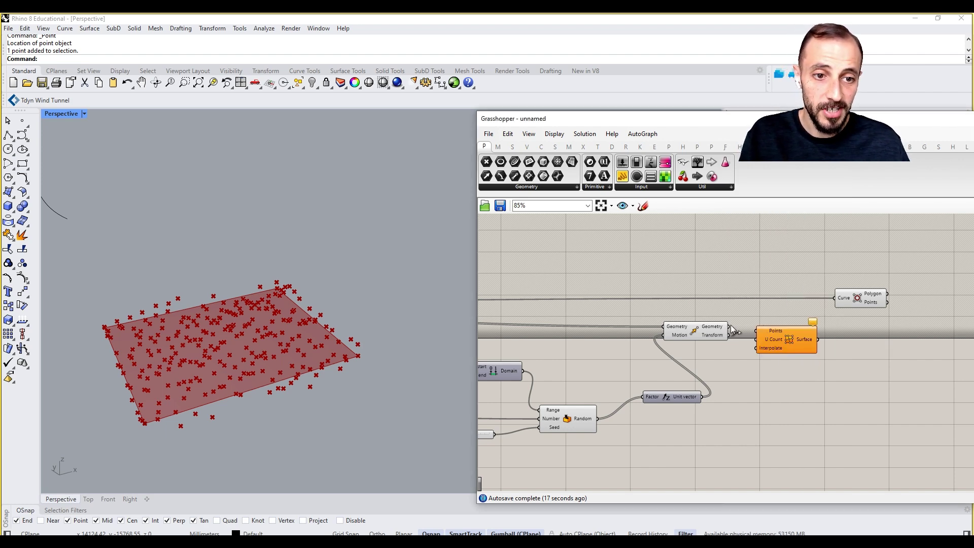
# Delete the unneeded Control Polygon component and check the warning on Surface From Points
pyautogui.click(858, 297)
pyautogui.press('Delete')
pyautogui.click(807, 328)
pyautogui.moveTo(813, 320)
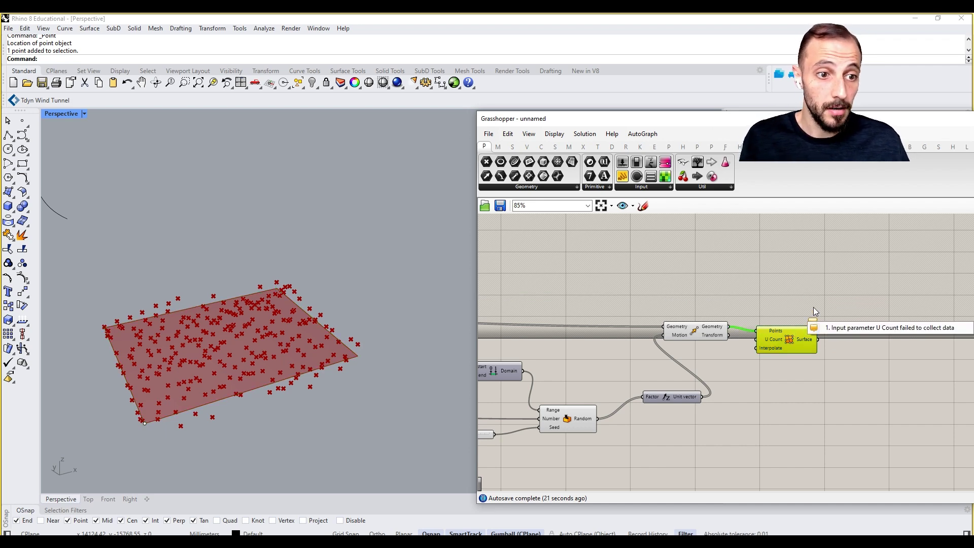
pyautogui.click(806, 305)
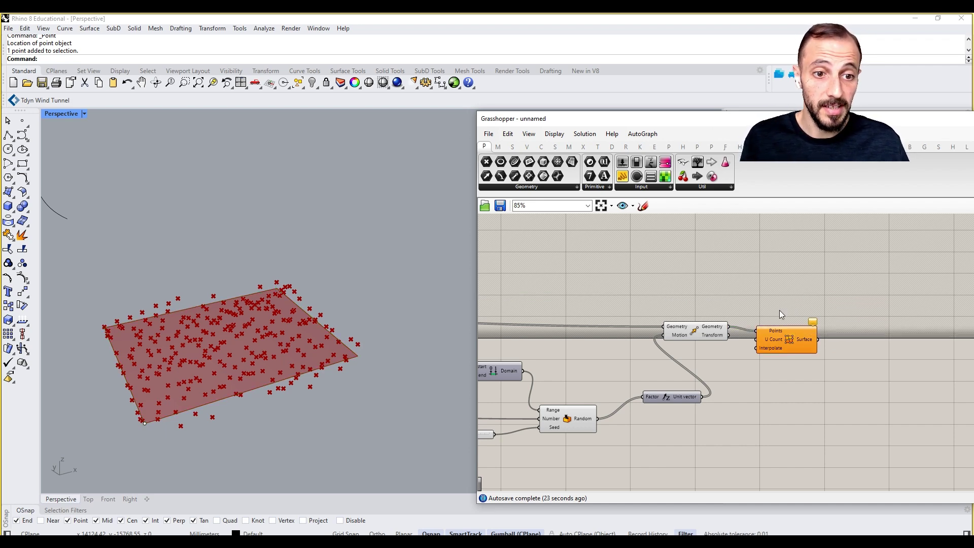
# Review Divide Surface's count inputs and add a Subtraction component below Surface From Points
pyautogui.moveTo(730, 346); pyautogui.dragTo(884, 344, button='right')
pyautogui.moveTo(636, 346); pyautogui.dragTo(779, 340, button='right')
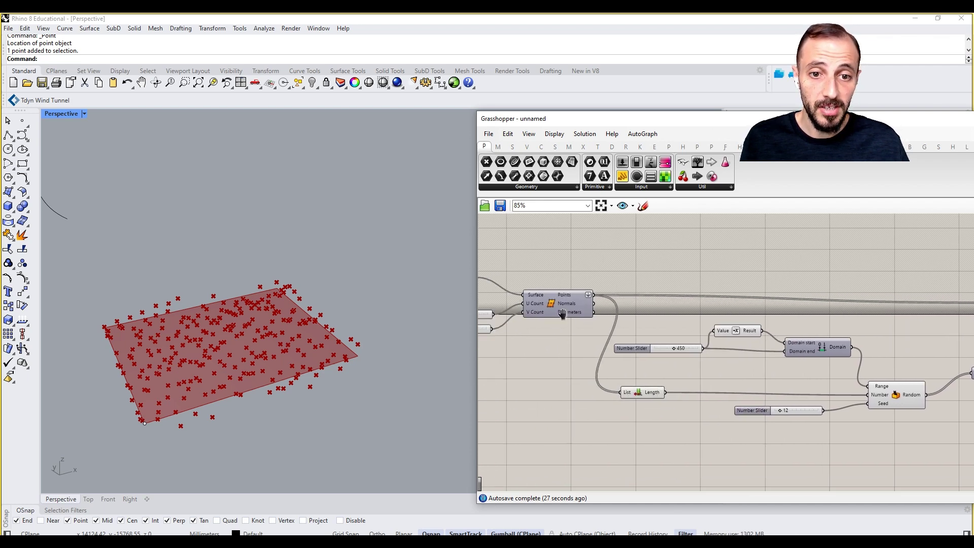
pyautogui.moveTo(534, 310); pyautogui.dragTo(633, 315, button='right')
pyautogui.moveTo(898, 340); pyautogui.dragTo(731, 341, button='right')
pyautogui.moveTo(855, 341); pyautogui.dragTo(600, 342, button='right')
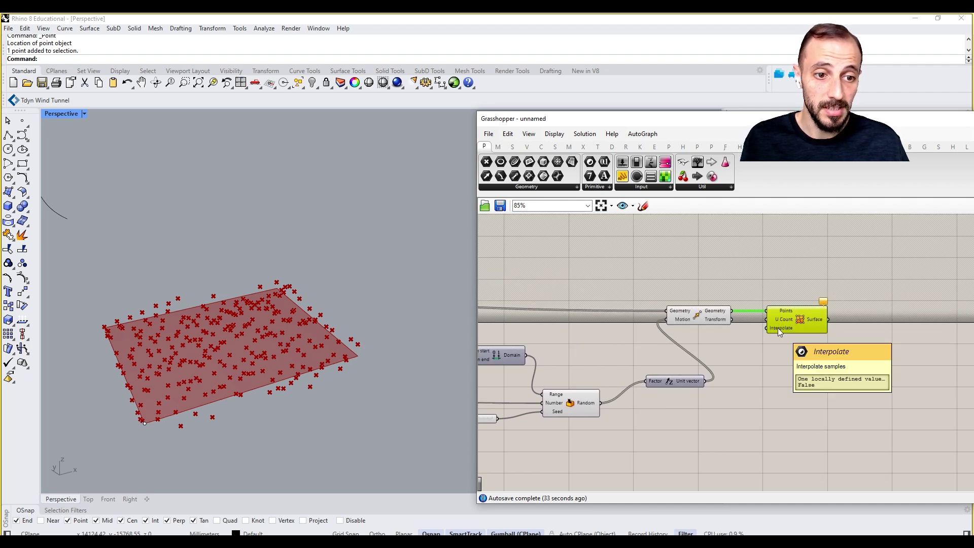
pyautogui.doubleClick(784, 357)
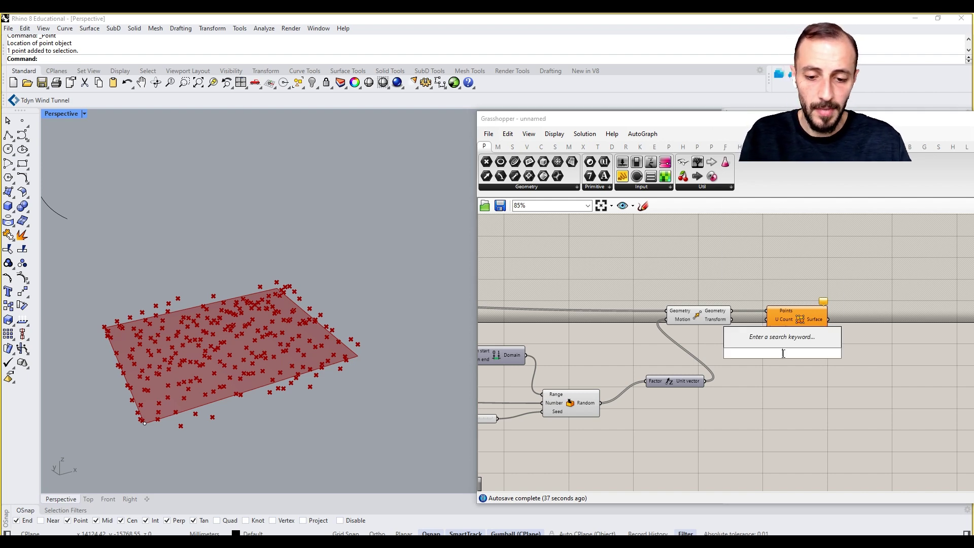
pyautogui.write('subtract')
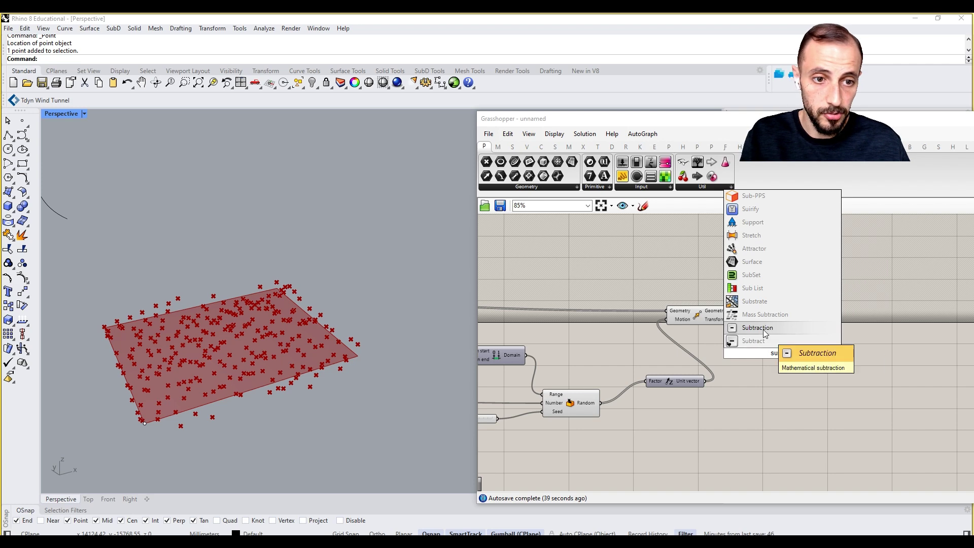
pyautogui.click(763, 330)
pyautogui.moveTo(789, 367); pyautogui.dragTo(824, 387)
# Add a panel containing 1 beside the Subtraction component
pyautogui.doubleClick(769, 405)
pyautogui.write('//1')
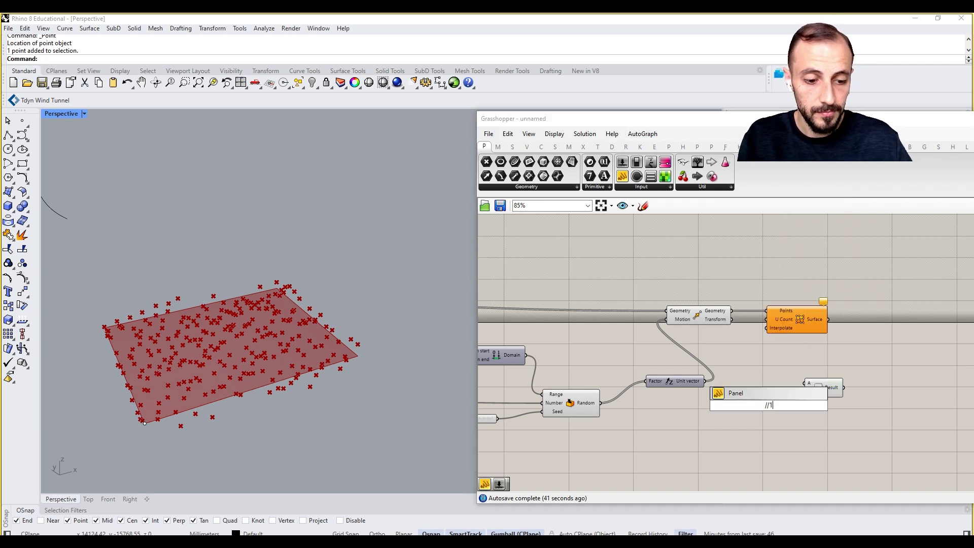
pyautogui.press('Return')
pyautogui.scroll(-5, 783, 397)
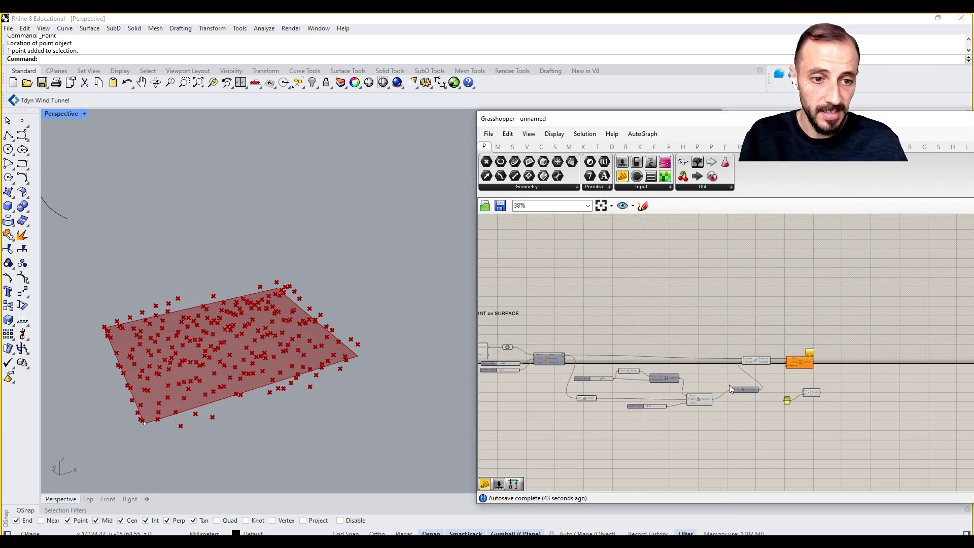
# Try to drive Surface From Points' U Count input with the Subtraction component's result
pyautogui.scroll(3, 590, 371)
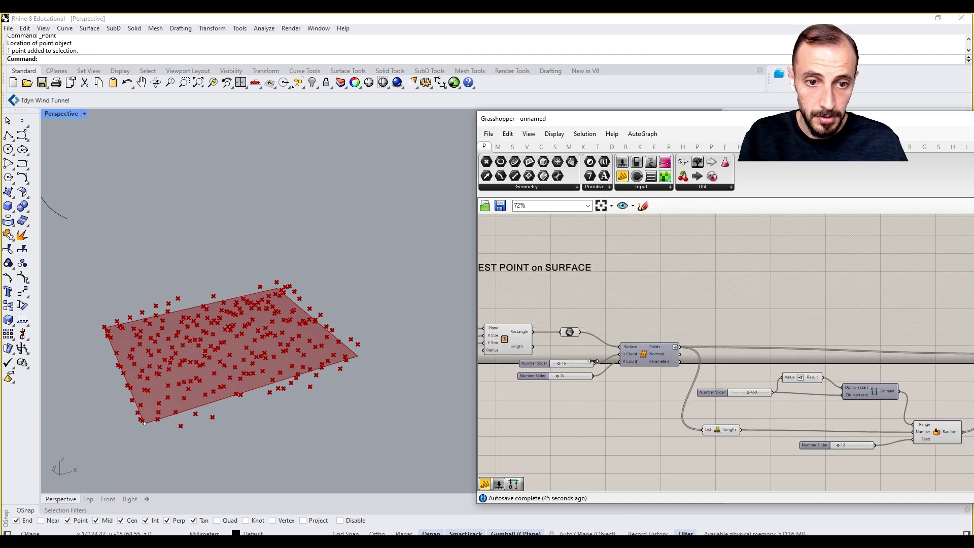
pyautogui.scroll(-3, 601, 363)
pyautogui.scroll(4, 811, 391)
pyautogui.moveTo(920, 395); pyautogui.dragTo(770, 407, button='right')
pyautogui.moveTo(801, 408); pyautogui.dragTo(725, 340)
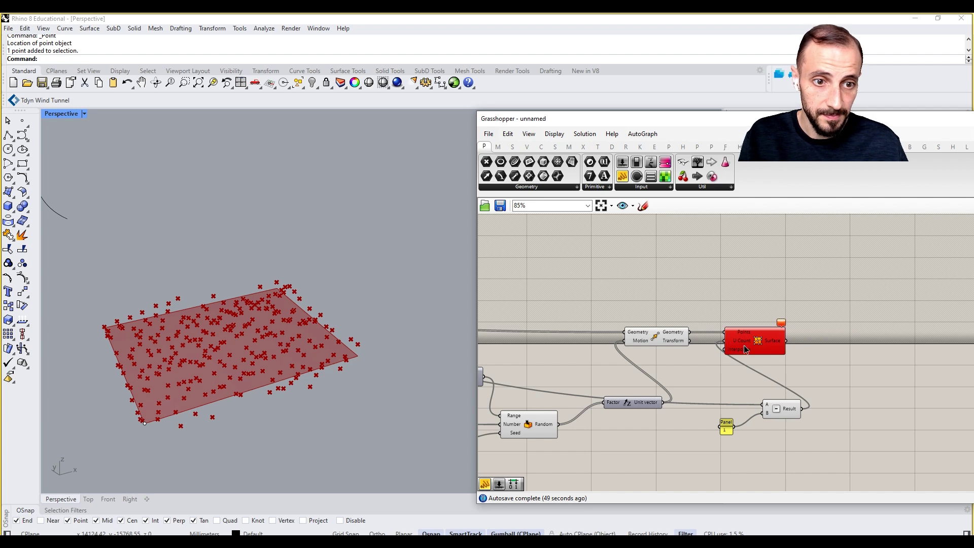
pyautogui.scroll(3, 725, 447)
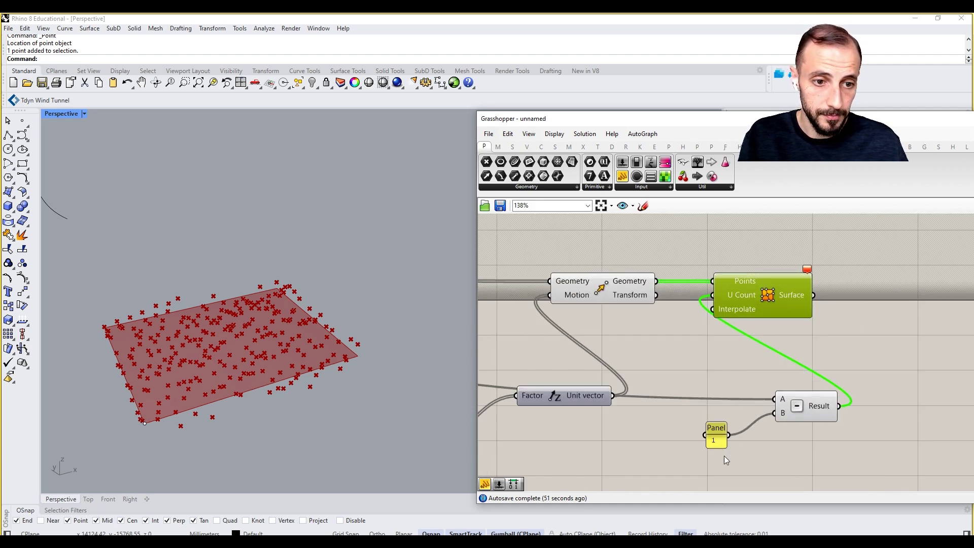
# Add an Addition component below Surface From Points and feed it the surface division count and the panel containing 1
pyautogui.doubleClick(754, 456)
pyautogui.write('addi')
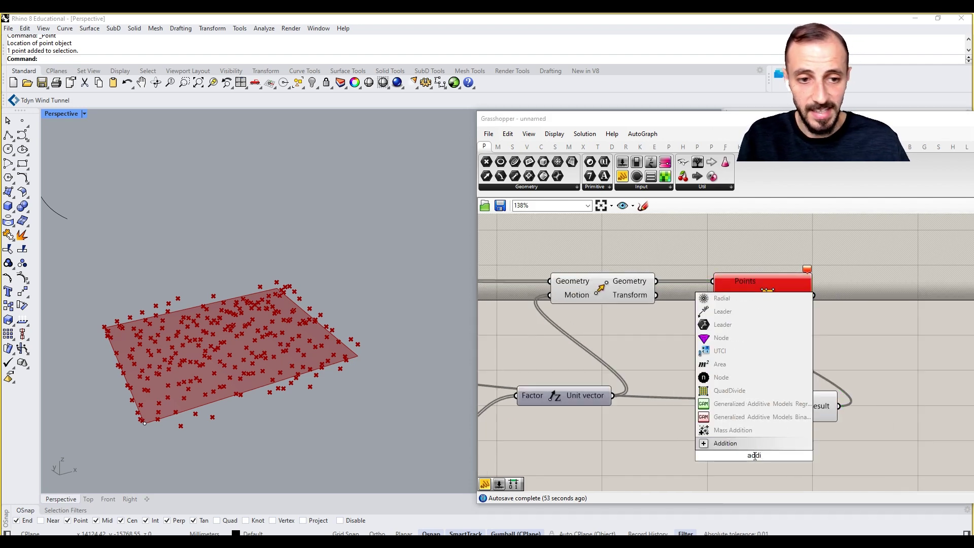
pyautogui.click(736, 444)
pyautogui.moveTo(743, 450); pyautogui.dragTo(709, 459)
pyautogui.scroll(-6, 659, 454)
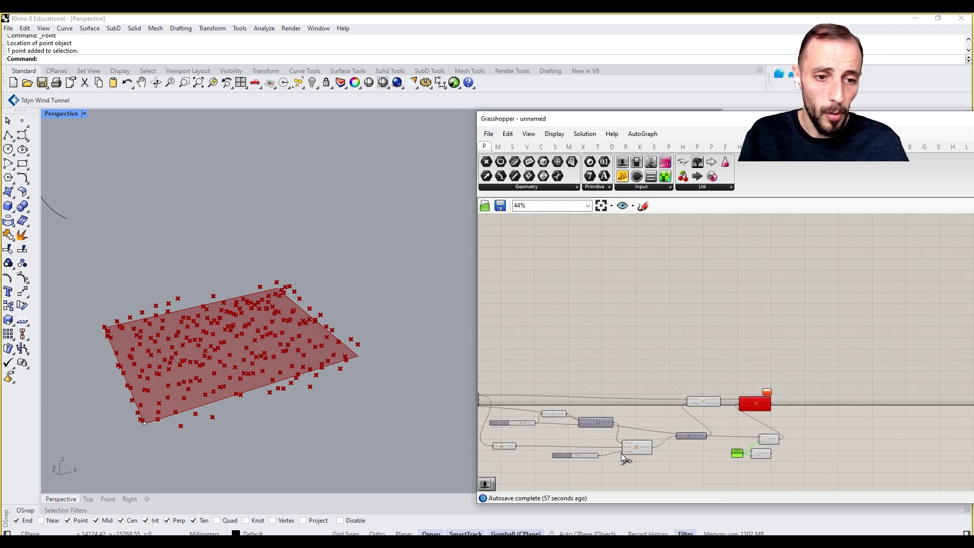
pyautogui.scroll(2, 559, 406)
pyautogui.moveTo(595, 406); pyautogui.dragTo(695, 454)
# Delete the Subtraction component and connect Addition's Result to the U Count input of Surface From Points
pyautogui.scroll(-5, 594, 406)
pyautogui.scroll(4, 850, 444)
pyautogui.click(748, 415)
pyautogui.press('Delete')
pyautogui.moveTo(739, 436); pyautogui.dragTo(705, 365)
pyautogui.click(750, 420)
# Move the Surface From Points component farther away from Move to space out the definition
pyautogui.moveTo(735, 371); pyautogui.dragTo(812, 361, button='right')
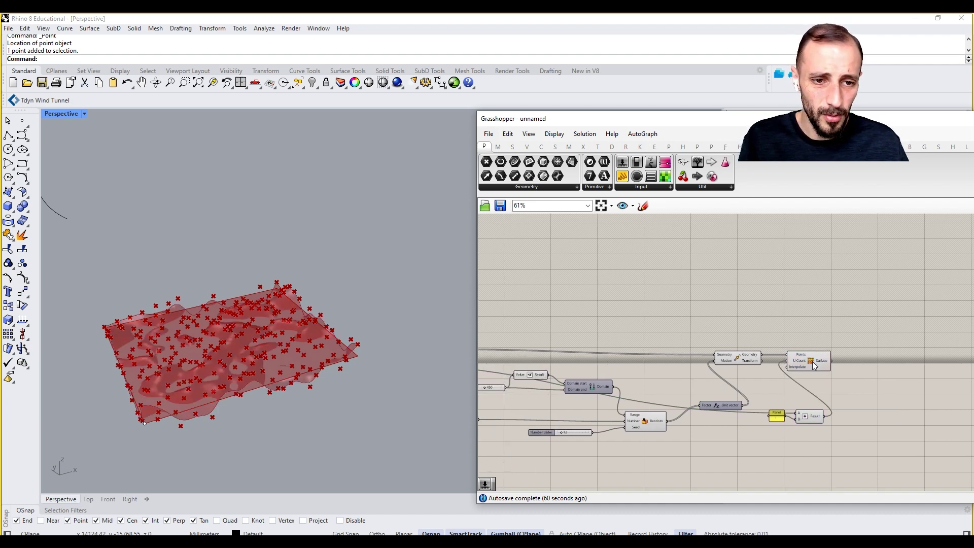
pyautogui.moveTo(813, 361); pyautogui.dragTo(877, 364)
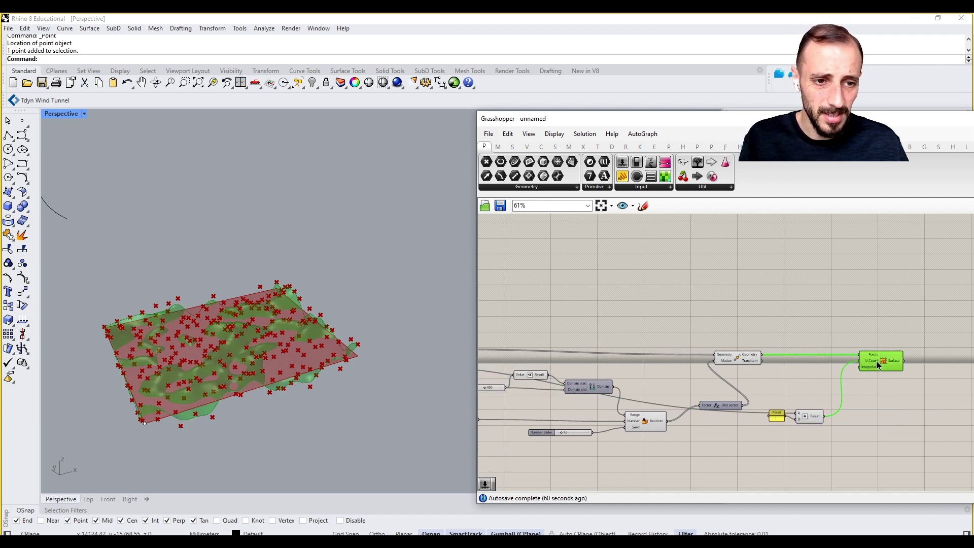
pyautogui.moveTo(787, 357); pyautogui.dragTo(799, 352, button='right')
pyautogui.click(799, 352)
# Turn off the preview of the components upstream of Surface From Points, including the base rectangle and divided surface
pyautogui.moveTo(847, 326); pyautogui.dragTo(543, 455)
pyautogui.rightClick(576, 319)
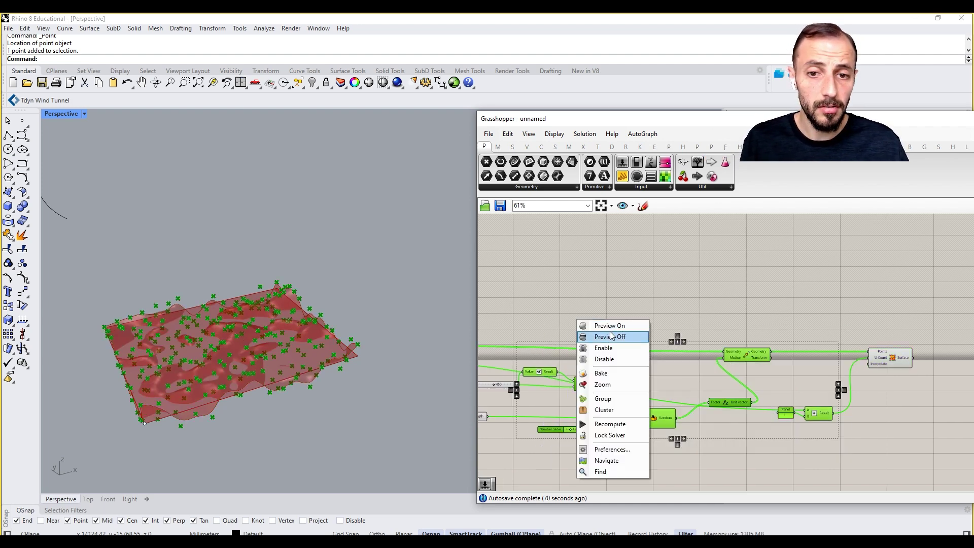
pyautogui.click(610, 337)
pyautogui.scroll(-2, 765, 308)
pyautogui.moveTo(799, 295); pyautogui.dragTo(502, 429)
pyautogui.rightClick(507, 382)
pyautogui.click(558, 398)
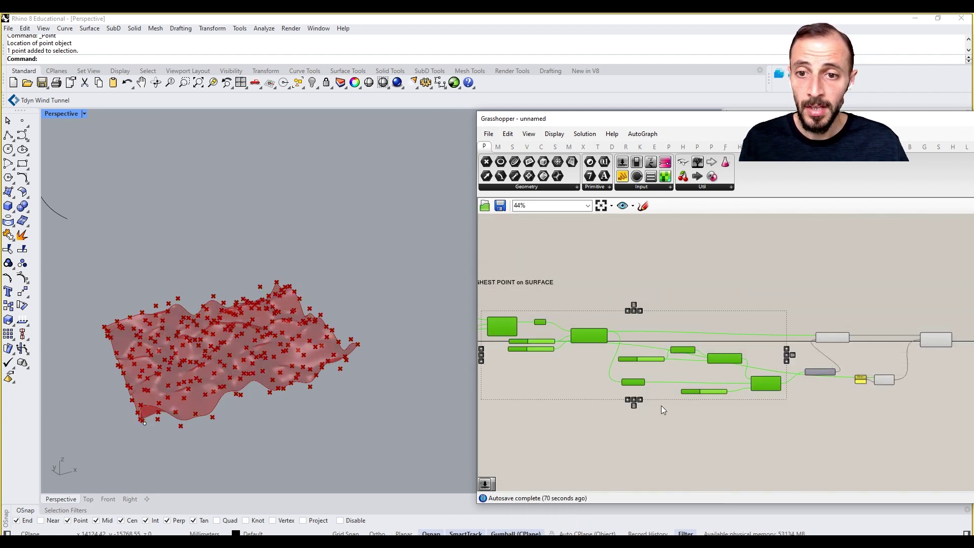
# Add a Boolean Toggle, connect it to Surface From Points' Interpolate input, and set it to True
pyautogui.moveTo(238, 339); pyautogui.dragTo(299, 305, button='right')
pyautogui.scroll(5, 254, 283)
pyautogui.scroll(4, 803, 366)
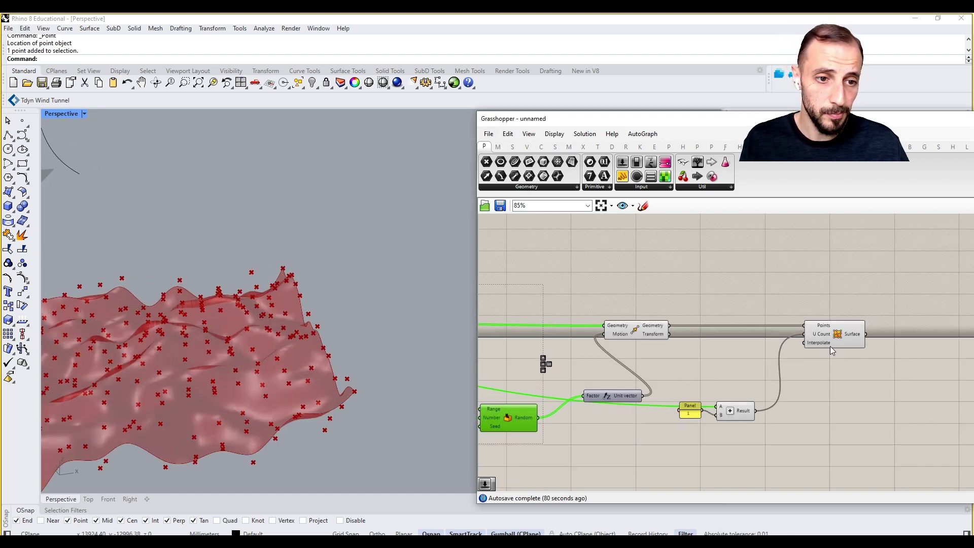
pyautogui.doubleClick(822, 384)
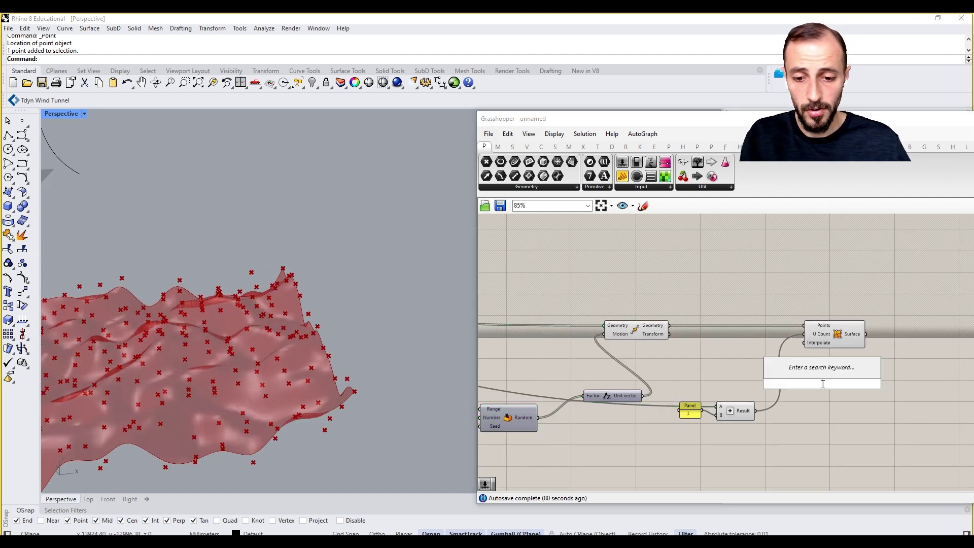
pyautogui.write('togg')
pyautogui.click(815, 373)
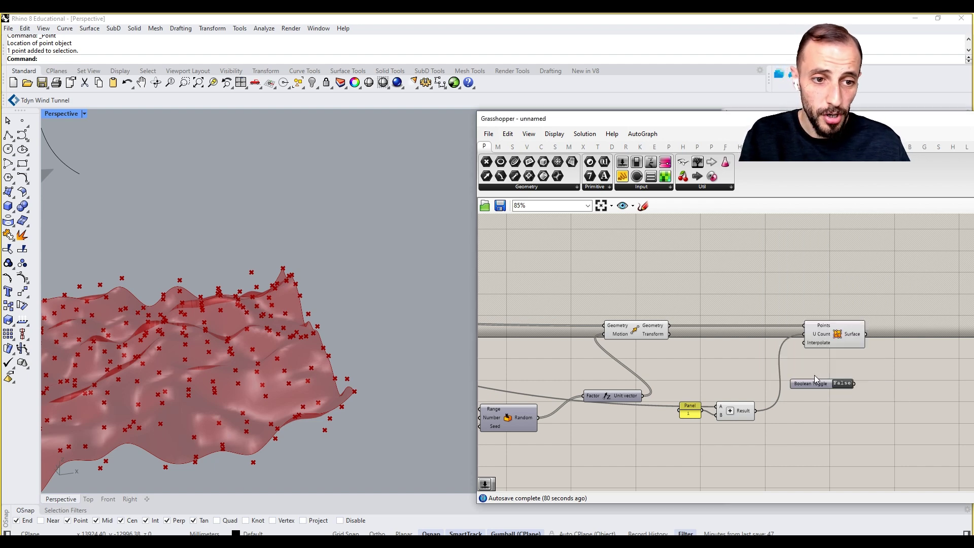
pyautogui.moveTo(854, 383); pyautogui.dragTo(805, 343)
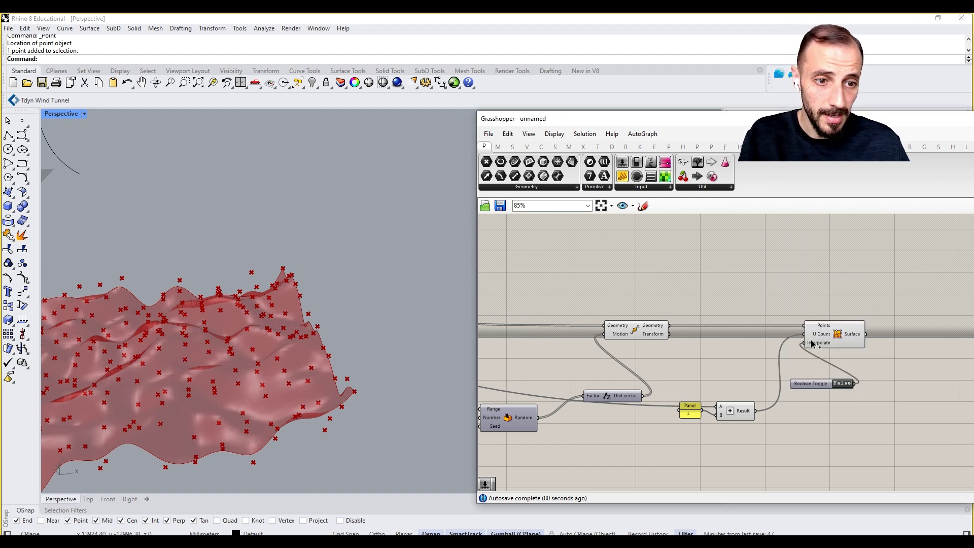
pyautogui.doubleClick(840, 385)
# Lower the number slider that drives the random displacement domain to soften the surface's peaks
pyautogui.moveTo(388, 352); pyautogui.dragTo(300, 308, button='right')
pyautogui.scroll(-4, 302, 307)
pyautogui.moveTo(509, 354); pyautogui.dragTo(702, 350, button='right')
pyautogui.moveTo(607, 380); pyautogui.dragTo(739, 368, button='right')
pyautogui.moveTo(600, 357); pyautogui.dragTo(788, 356, button='right')
pyautogui.scroll(3, 846, 365)
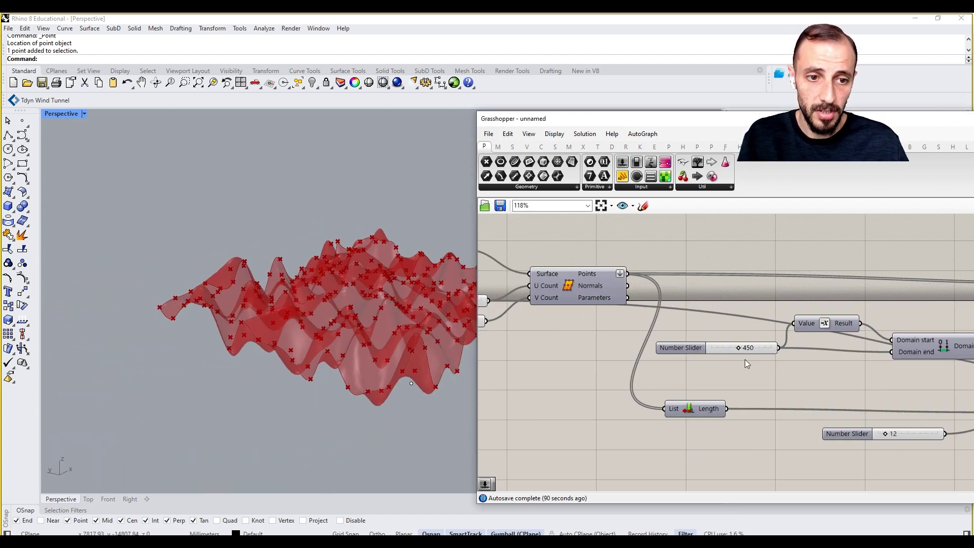
pyautogui.moveTo(740, 348); pyautogui.dragTo(720, 350)
# Add a Control Polygon component after Surface From Points and connect the Surface output to its Curve input
pyautogui.scroll(-4, 720, 350)
pyautogui.moveTo(775, 372); pyautogui.dragTo(698, 378, button='right')
pyautogui.moveTo(866, 365); pyautogui.dragTo(736, 371, button='right')
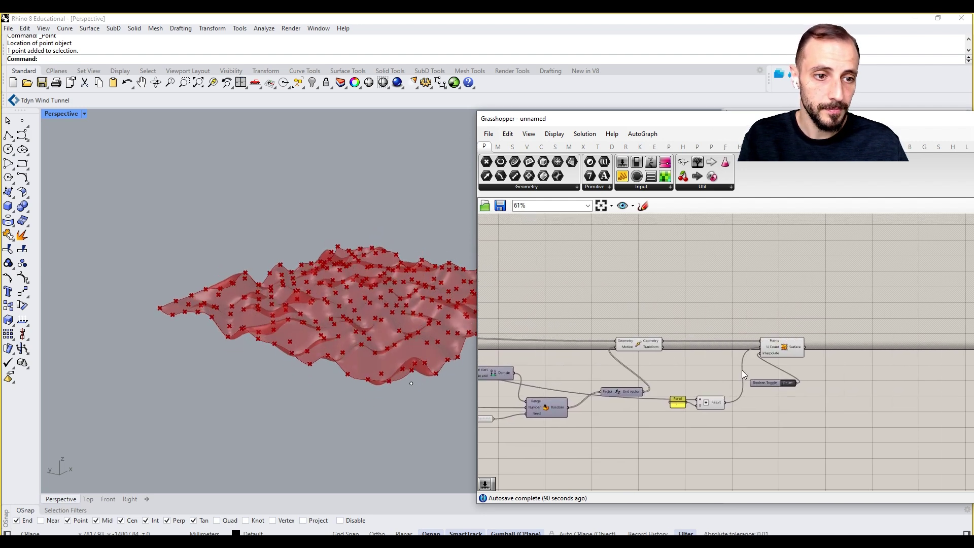
pyautogui.moveTo(860, 346); pyautogui.dragTo(746, 359, button='right')
pyautogui.doubleClick(760, 366)
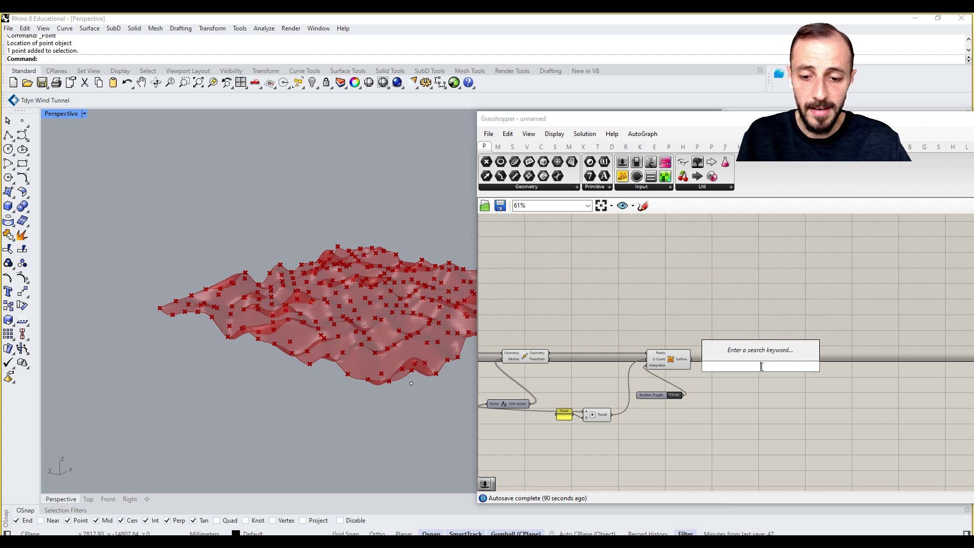
pyautogui.write('control po')
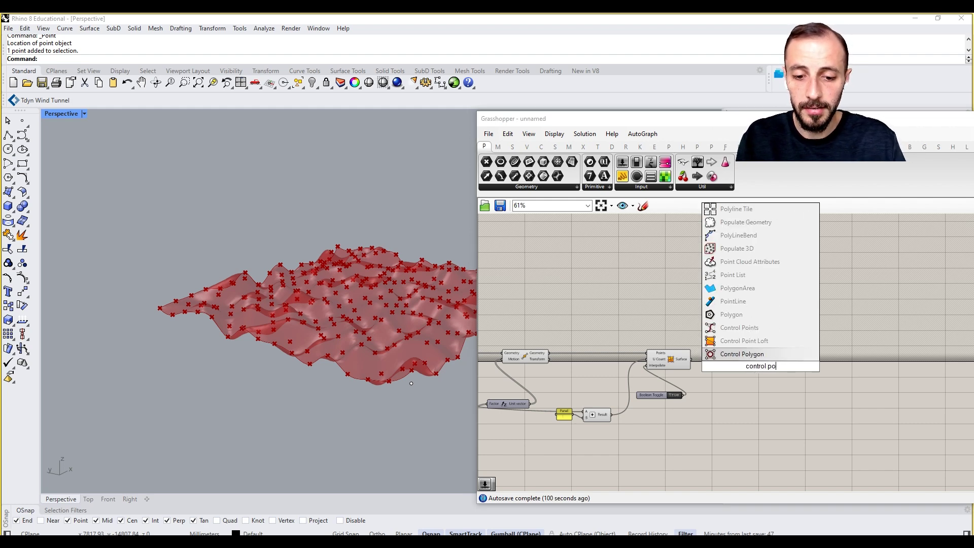
pyautogui.write('lygon')
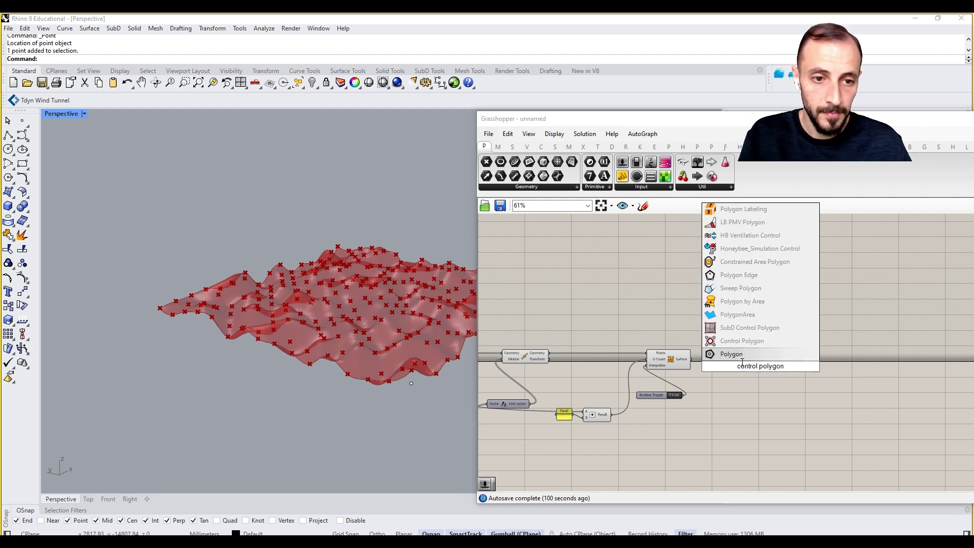
pyautogui.press('Return')
pyautogui.scroll(1, 711, 348)
pyautogui.moveTo(689, 360); pyautogui.dragTo(764, 368)
# Align the Control Polygon component with Surface From Points and inspect its boundary points around the surface
pyautogui.moveTo(386, 284); pyautogui.dragTo(291, 278, button='right')
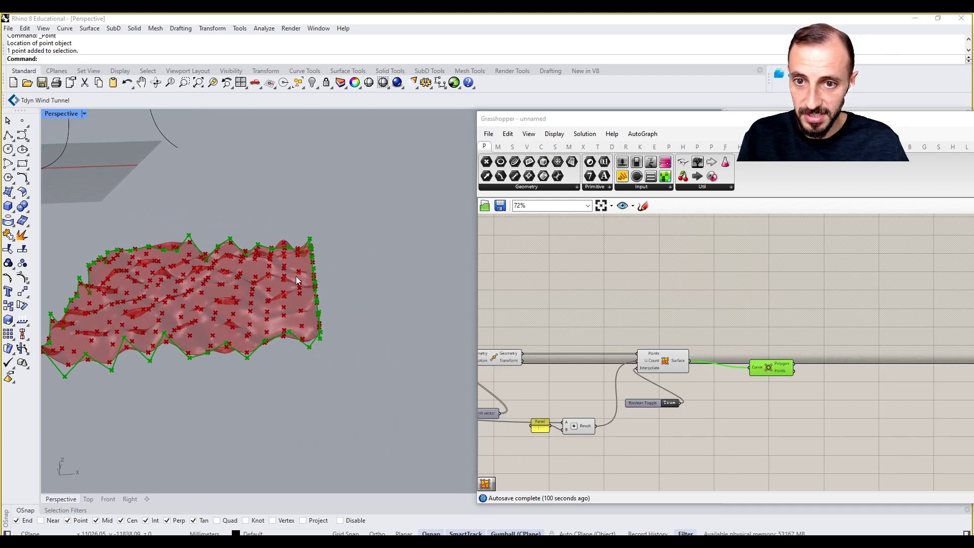
pyautogui.moveTo(773, 369); pyautogui.dragTo(770, 370)
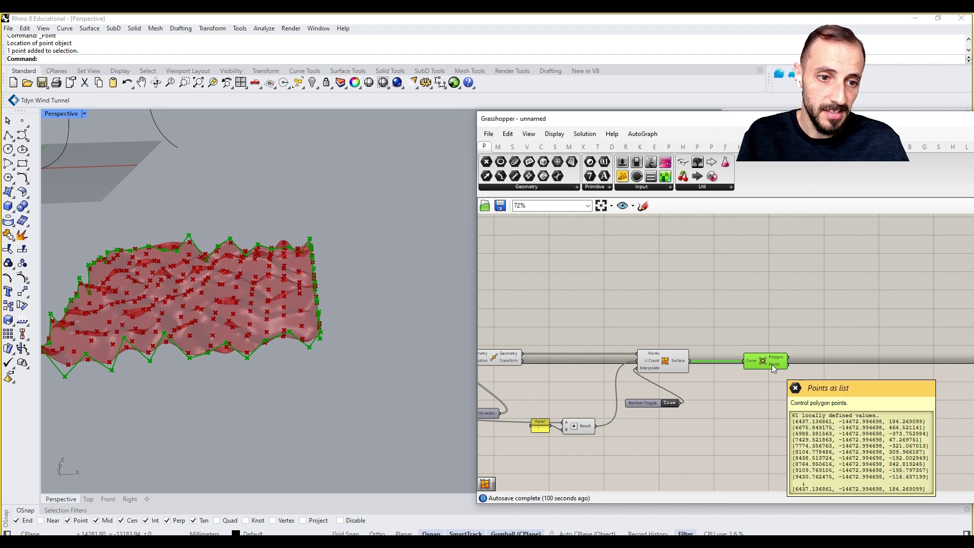
pyautogui.moveTo(750, 367); pyautogui.dragTo(688, 370, button='right')
pyautogui.moveTo(403, 309); pyautogui.dragTo(344, 257, button='right')
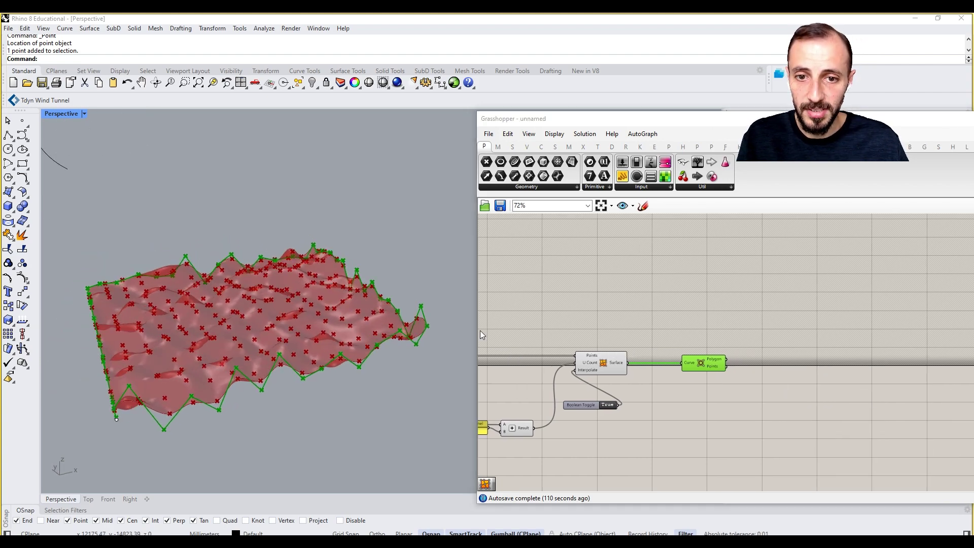
# Add a Point Deform component beyond Control Polygon
pyautogui.doubleClick(761, 375)
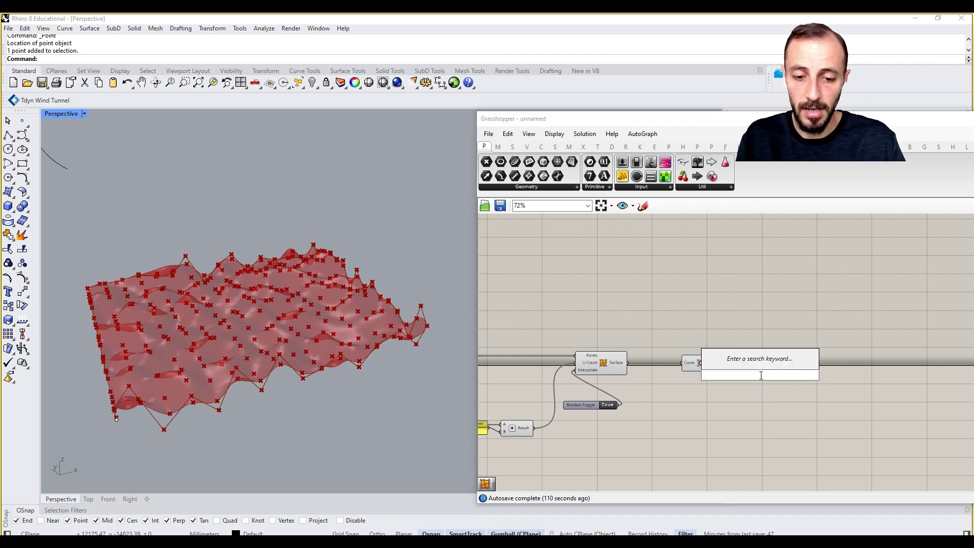
pyautogui.write('dor')
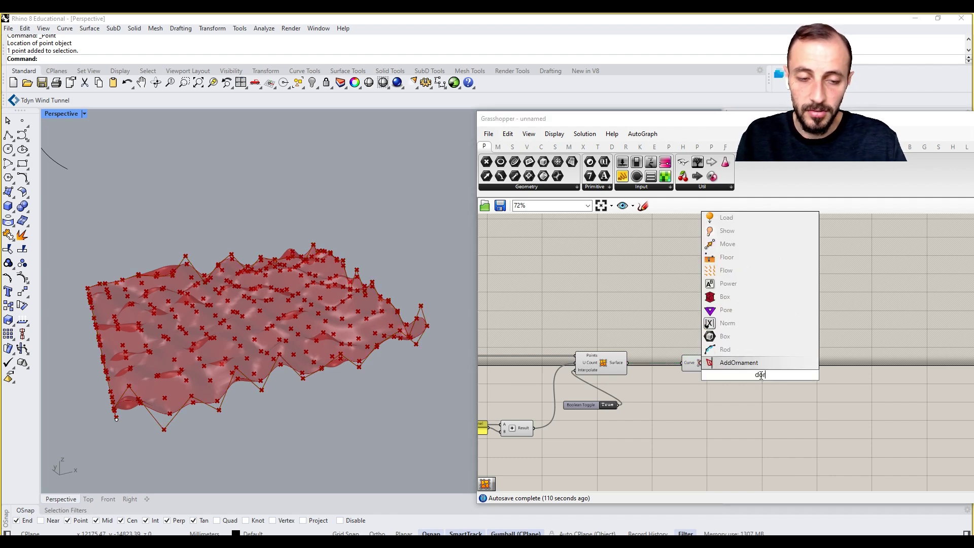
pyautogui.press('BackSpace')
pyautogui.press('BackSpace')
pyautogui.write('efo')
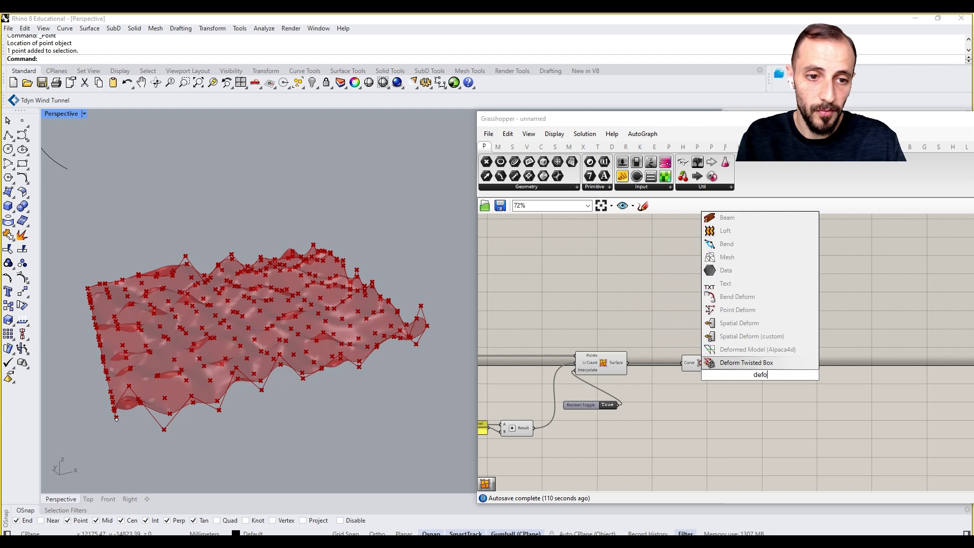
pyautogui.write('rm')
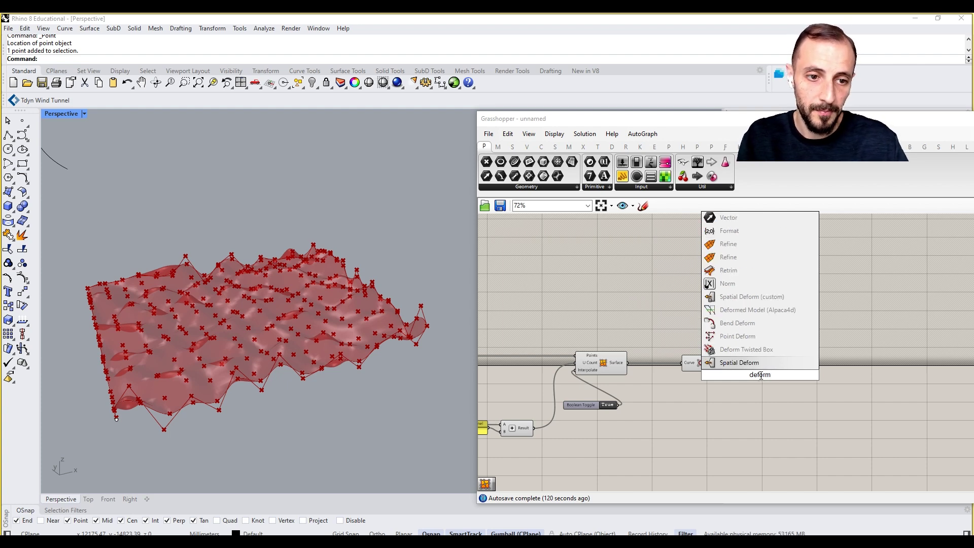
pyautogui.click(763, 324)
pyautogui.scroll(2, 763, 371)
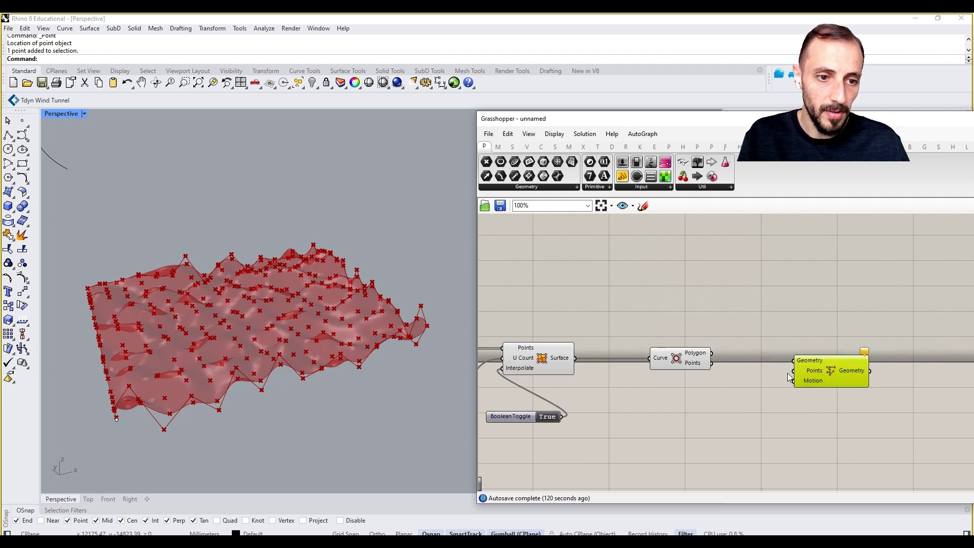
# Connect the Surface output to Point Deform's Geometry input and Control Polygon's Points to its Points input
pyautogui.moveTo(573, 357); pyautogui.dragTo(793, 360)
pyautogui.moveTo(697, 362); pyautogui.dragTo(794, 371)
pyautogui.moveTo(695, 387)
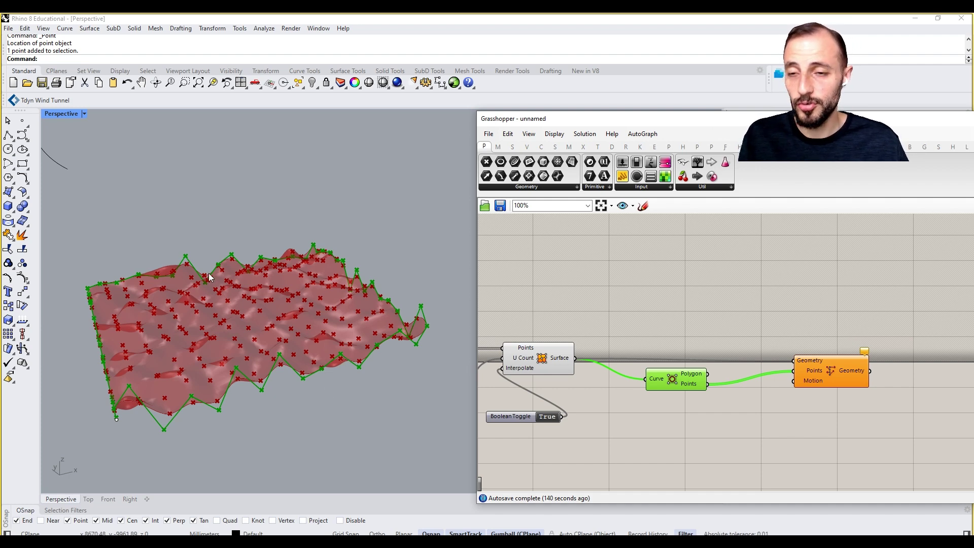
# Add a Project component, feed Control Polygon's Points into its Geometry input, and check the projected points in the viewport
pyautogui.moveTo(357, 541)
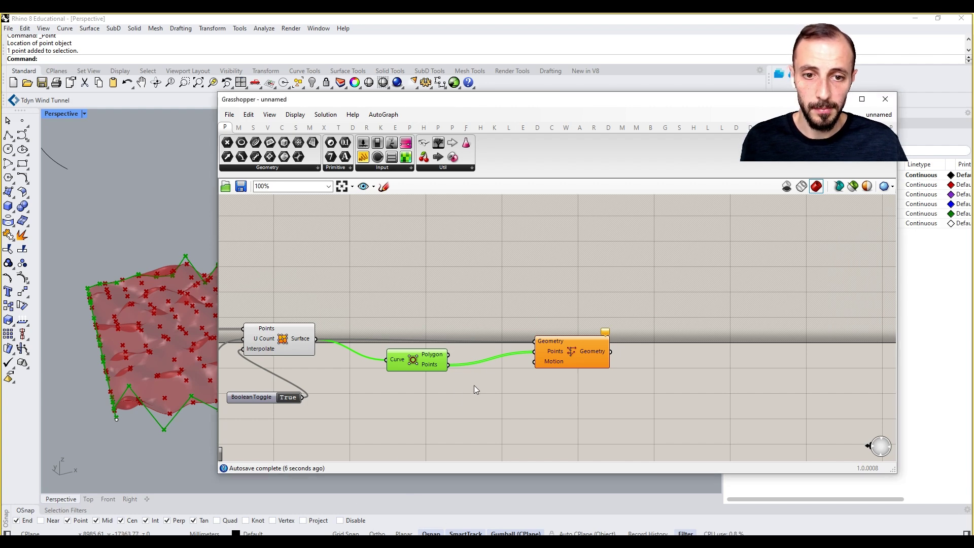
pyautogui.moveTo(454, 423); pyautogui.dragTo(462, 401, button='right')
pyautogui.doubleClick(463, 401)
pyautogui.write('project')
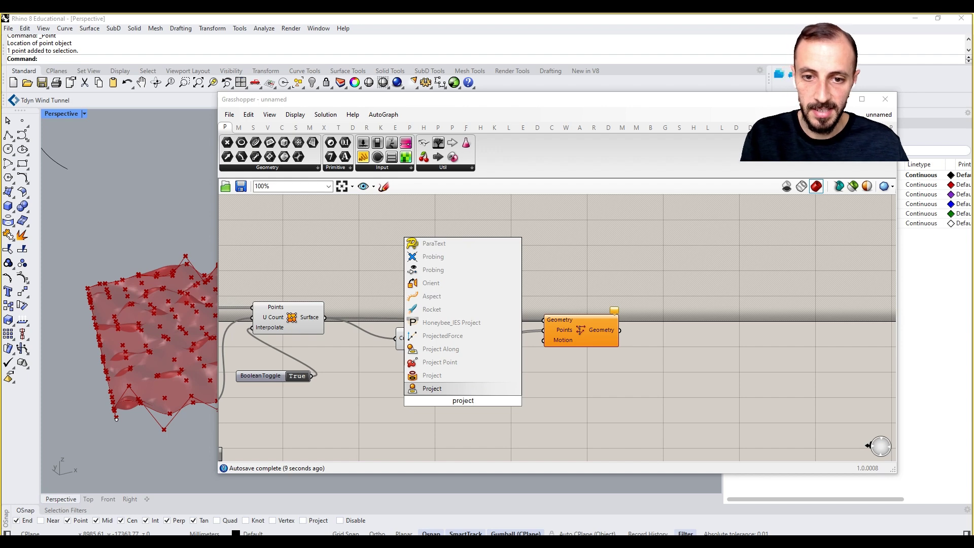
pyautogui.click(441, 388)
pyautogui.moveTo(458, 344); pyautogui.dragTo(425, 395)
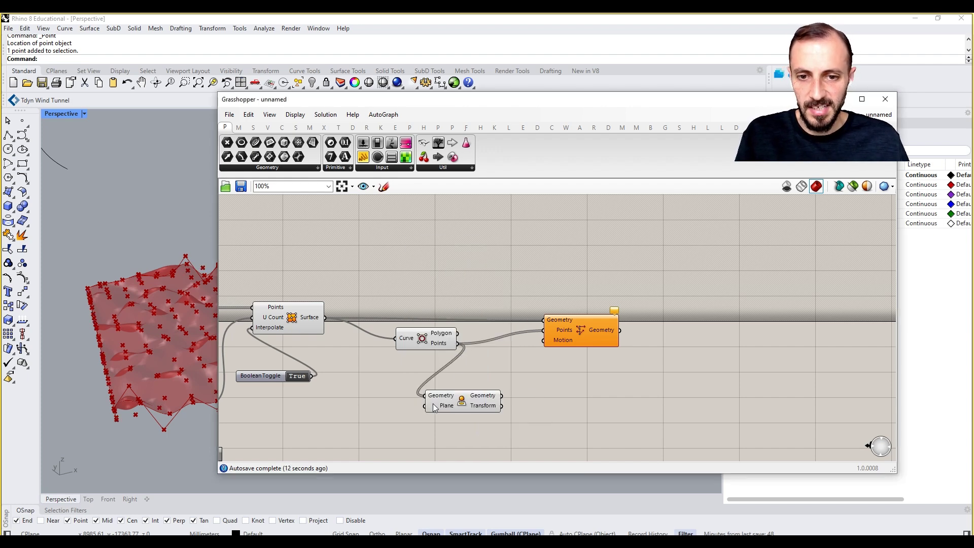
pyautogui.click(470, 403)
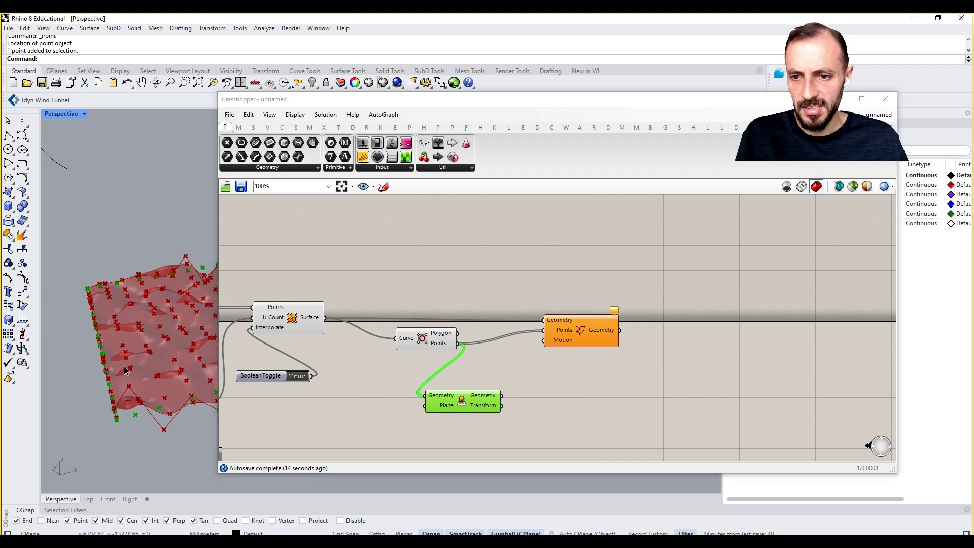
pyautogui.scroll(-5, 127, 368)
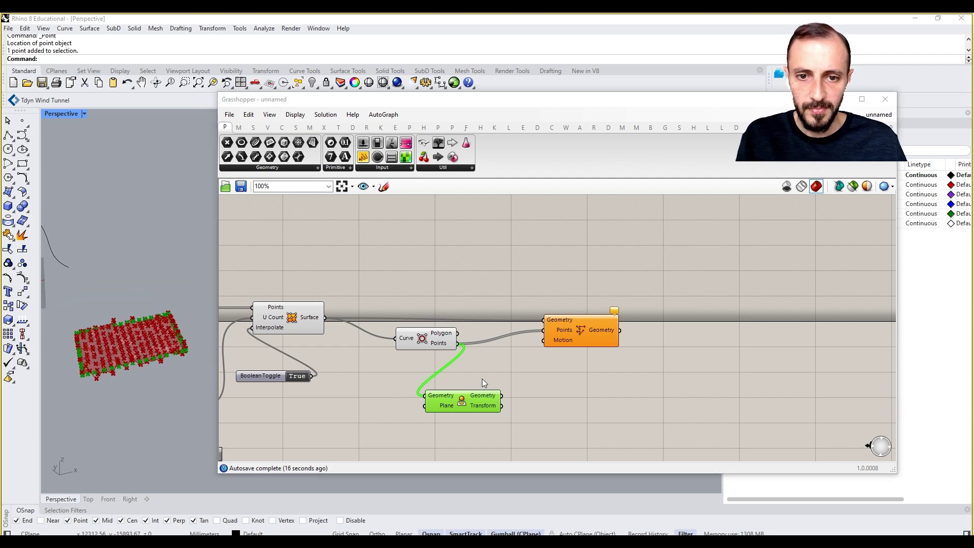
# Add a Vector 2Pt component beside the Project component
pyautogui.click(540, 393)
pyautogui.doubleClick(541, 394)
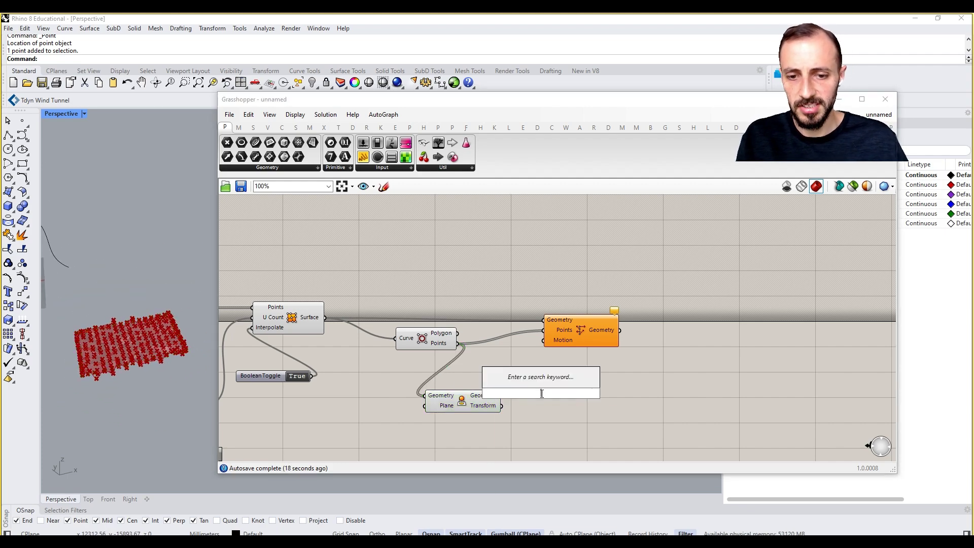
pyautogui.write('vector')
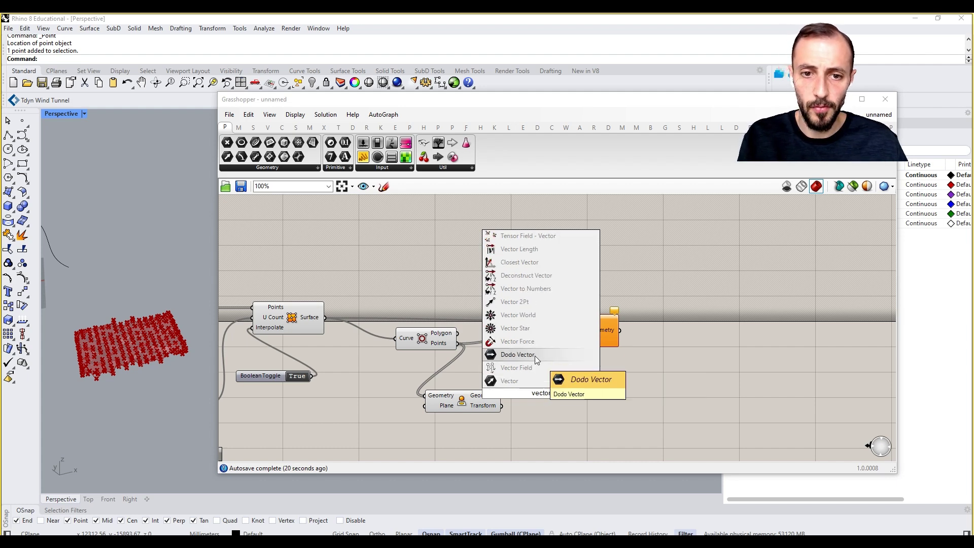
pyautogui.click(535, 298)
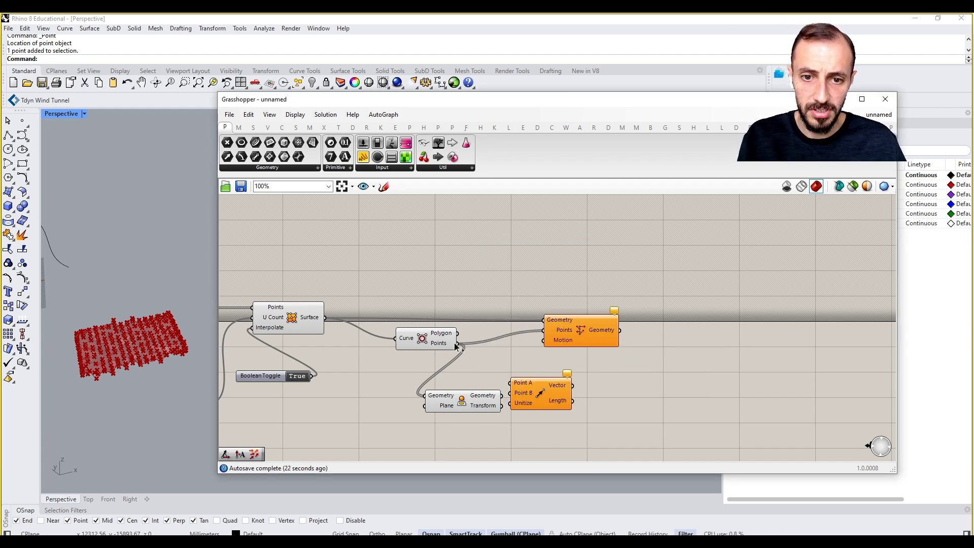
# Wire the original and projected points into Vector 2Pt, its Vector output into Point Deform's Motion, and hide the upstream components' previews
pyautogui.moveTo(509, 377); pyautogui.dragTo(510, 393)
pyautogui.moveTo(572, 385); pyautogui.dragTo(593, 335)
pyautogui.moveTo(550, 316); pyautogui.dragTo(603, 309, button='right')
pyautogui.scroll(-3, 619, 280)
pyautogui.moveTo(619, 281); pyautogui.dragTo(390, 392)
pyautogui.rightClick(411, 382)
pyautogui.click(442, 399)
pyautogui.click(435, 397)
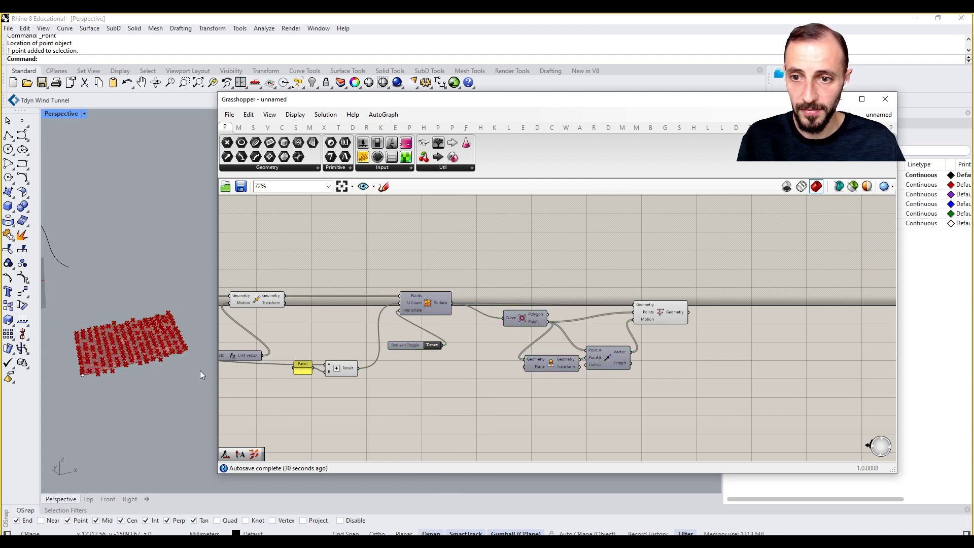
# Try to change the preview state of the components from Unit Vector through Surface, and check Point Deform's geometry in the viewport
pyautogui.scroll(5, 130, 291)
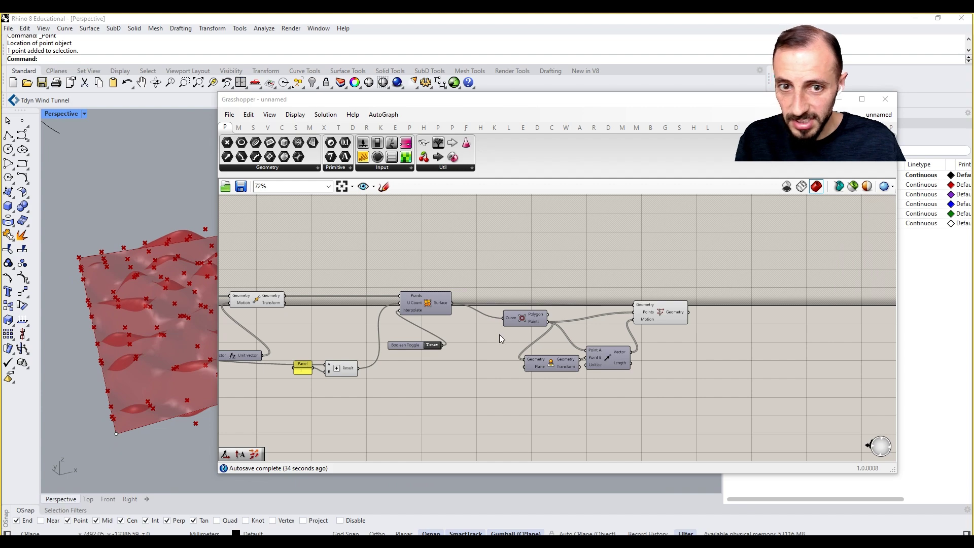
pyautogui.scroll(-3, 500, 339)
pyautogui.moveTo(573, 299); pyautogui.dragTo(449, 382)
pyautogui.rightClick(449, 382)
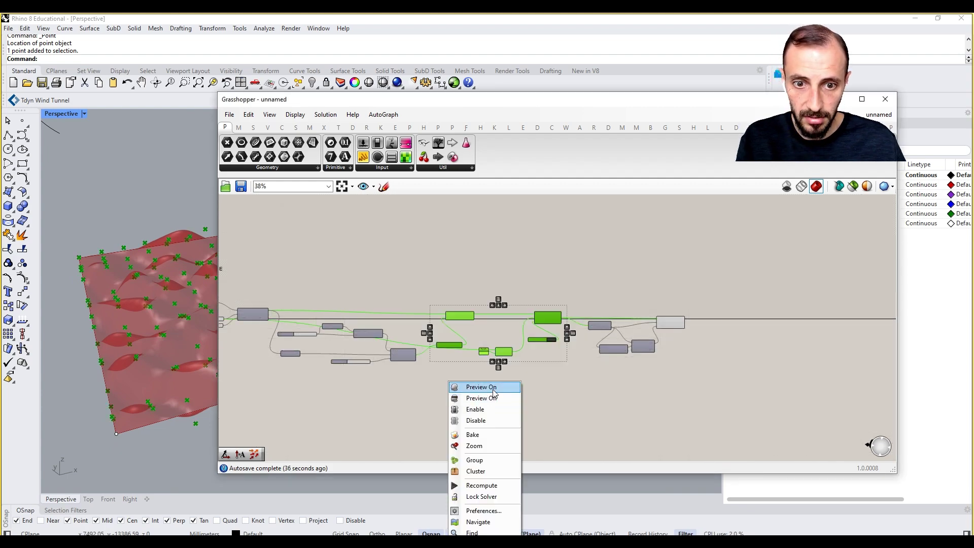
pyautogui.click(493, 388)
pyautogui.scroll(3, 573, 383)
pyautogui.click(676, 322)
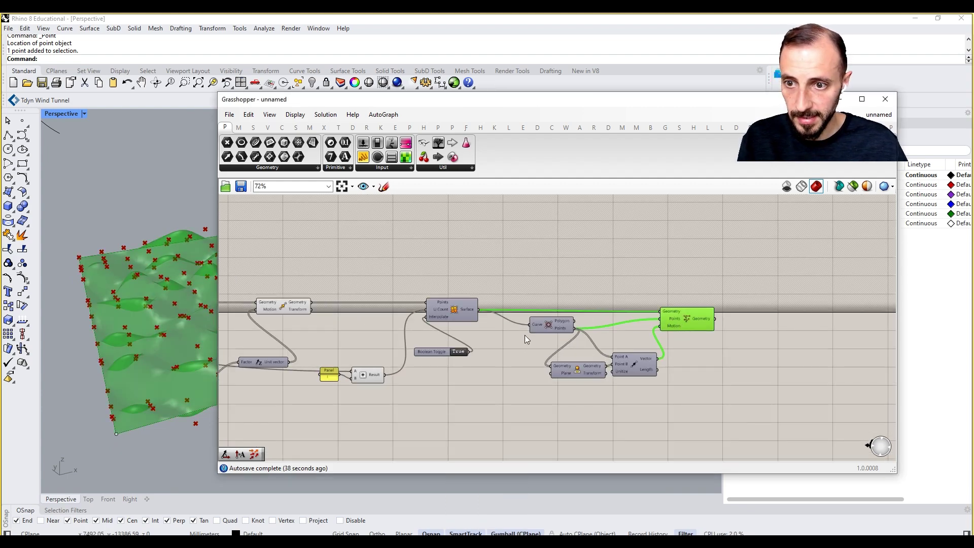
# Shift the Grasshopper window aside, view the surface from the side, and hide the Move component's point preview
pyautogui.moveTo(525, 339); pyautogui.dragTo(709, 316, button='right')
pyautogui.moveTo(638, 331); pyautogui.dragTo(733, 326, button='right')
pyautogui.scroll(-3, 732, 325)
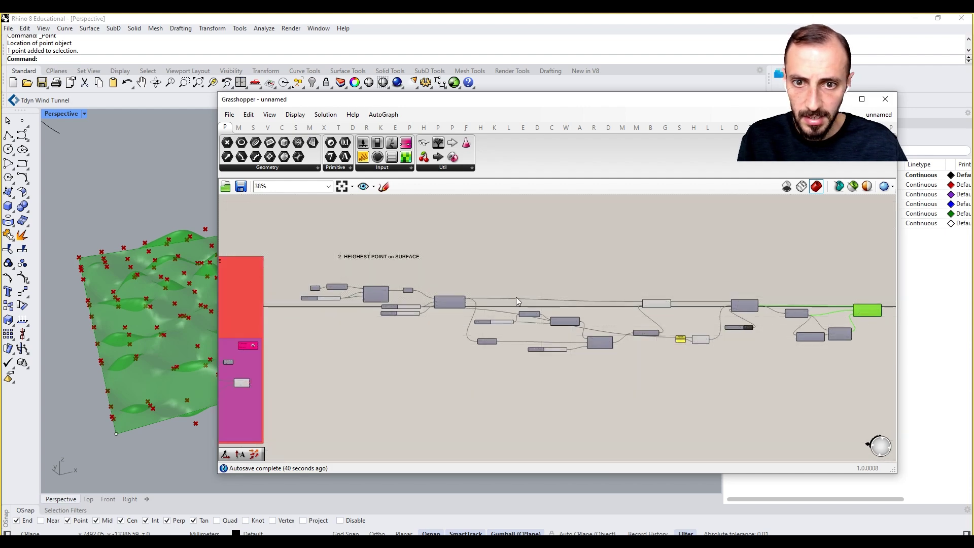
pyautogui.scroll(3, 635, 306)
pyautogui.click(583, 300)
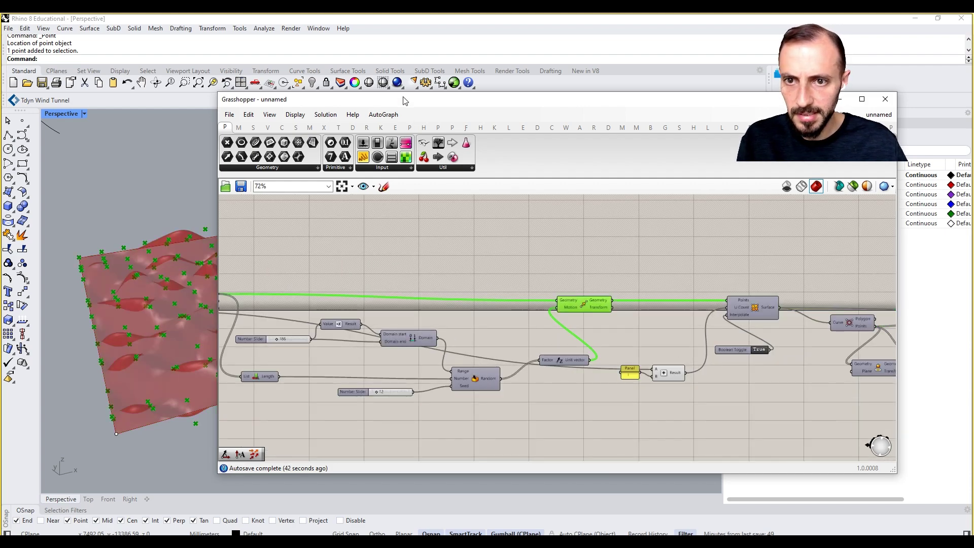
pyautogui.moveTo(401, 105); pyautogui.dragTo(634, 111)
pyautogui.scroll(4, 356, 245)
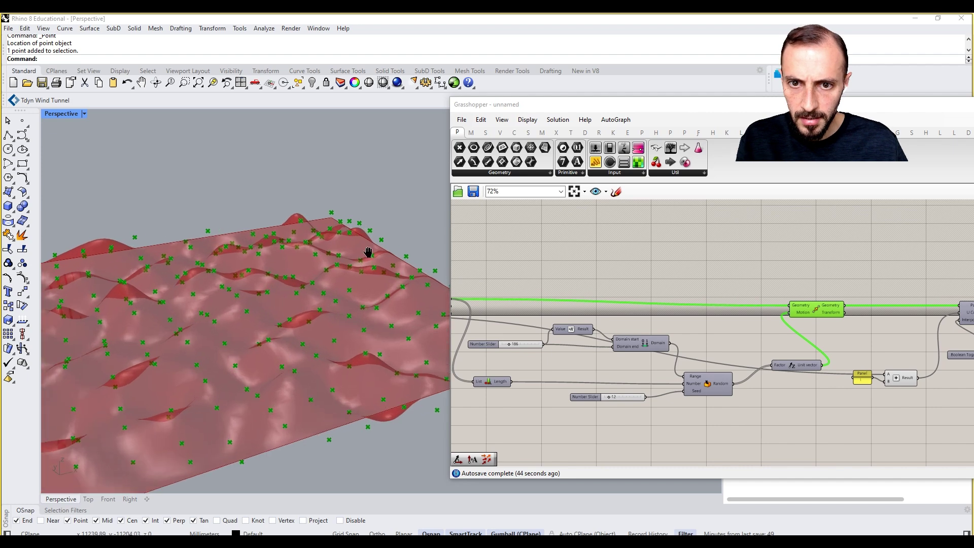
pyautogui.moveTo(386, 270); pyautogui.dragTo(306, 240, button='right')
pyautogui.moveTo(778, 304); pyautogui.dragTo(619, 314, button='right')
pyautogui.rightClick(702, 287)
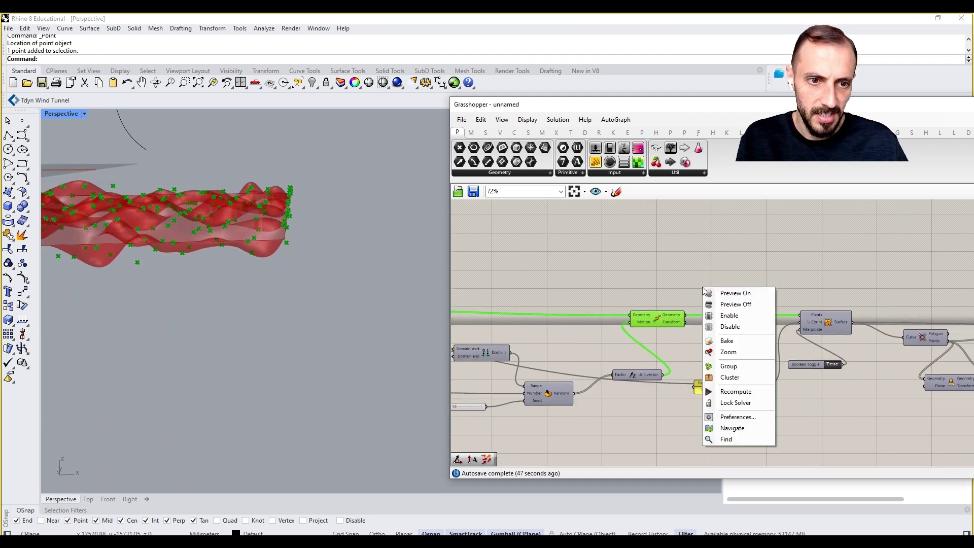
pyautogui.click(725, 303)
# Add a Custom Preview component beyond Point Deform
pyautogui.moveTo(831, 312); pyautogui.dragTo(672, 316, button='right')
pyautogui.scroll(-1, 736, 309)
pyautogui.scroll(1, 821, 339)
pyautogui.moveTo(820, 340)
pyautogui.mouseDown()
pyautogui.moveTo(823, 323)
pyautogui.moveTo(826, 344)
pyautogui.mouseUp()
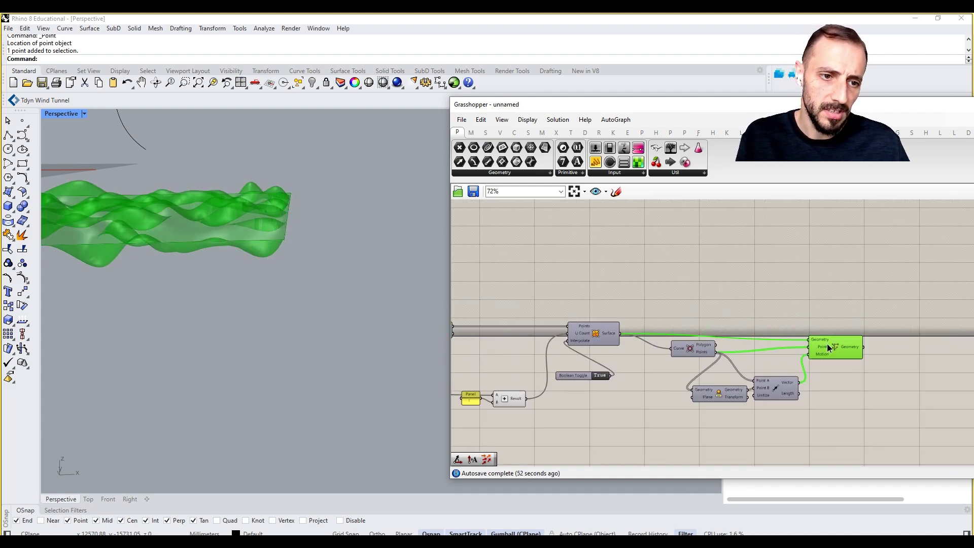
pyautogui.moveTo(887, 349); pyautogui.dragTo(796, 363, button='right')
pyautogui.scroll(2, 816, 358)
pyautogui.doubleClick(815, 358)
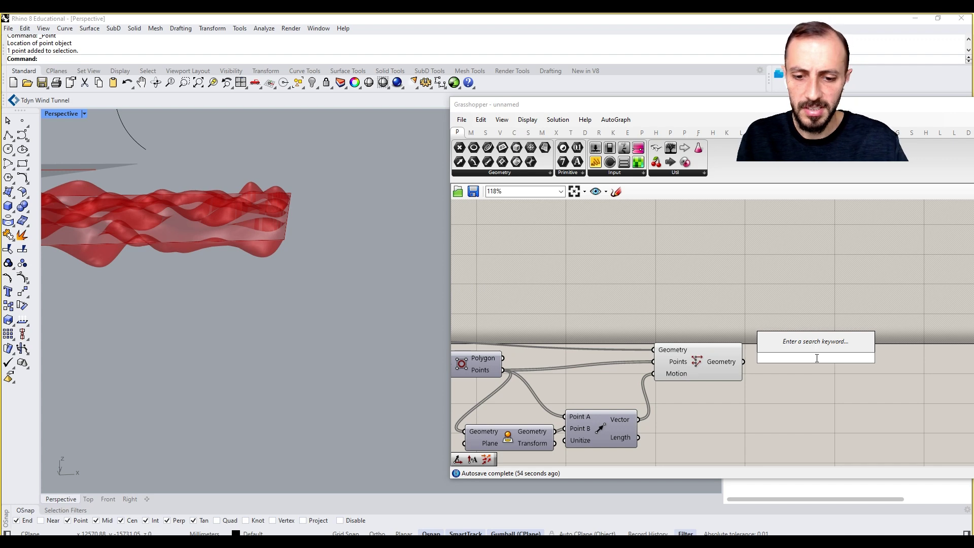
pyautogui.write('preview')
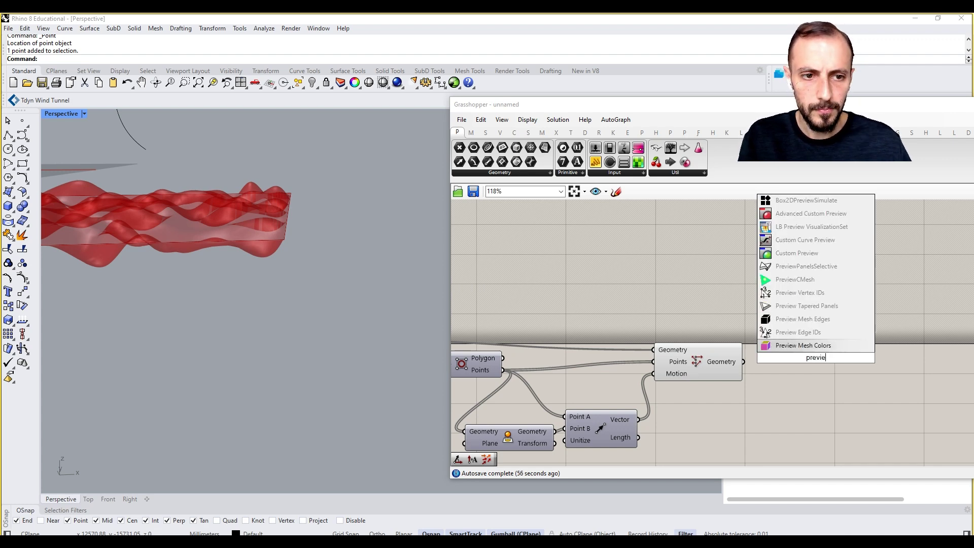
pyautogui.click(817, 345)
pyautogui.click(773, 286)
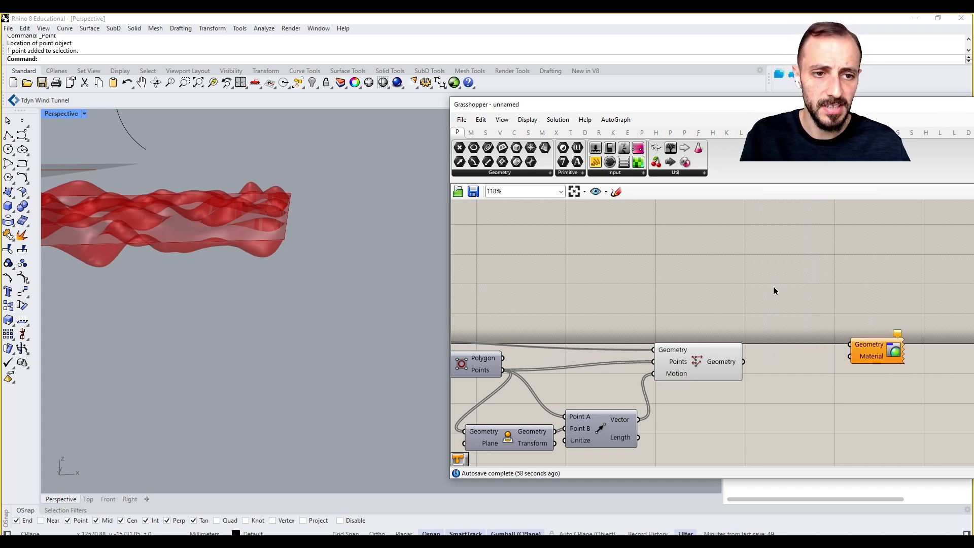
# Add a Brep Wireframe component fed by Point Deform's Geometry output, and hide Point Deform's own preview
pyautogui.doubleClick(773, 286)
pyautogui.write('wiref')
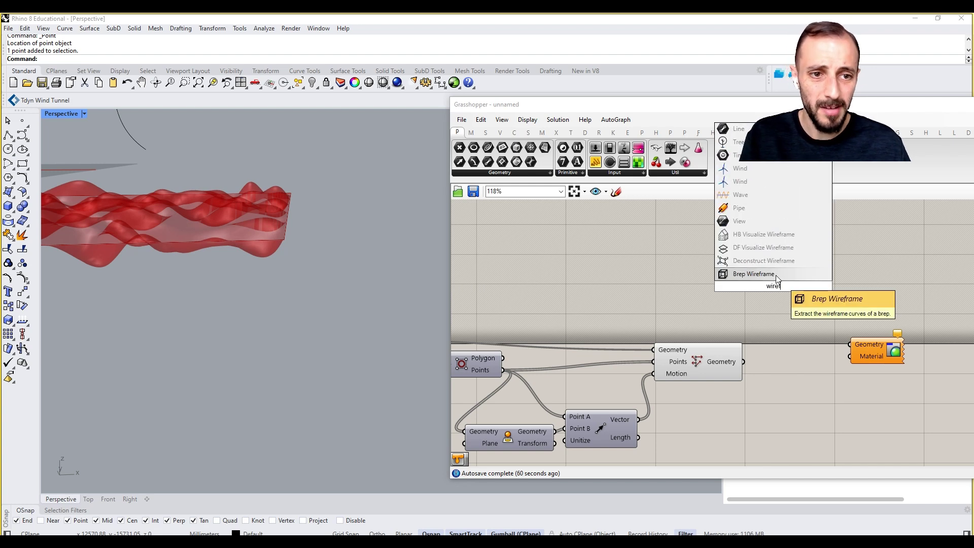
pyautogui.click(746, 272)
pyautogui.moveTo(744, 361); pyautogui.dragTo(731, 280)
pyautogui.click(699, 348)
pyautogui.rightClick(659, 284)
pyautogui.click(678, 299)
pyautogui.click(669, 291)
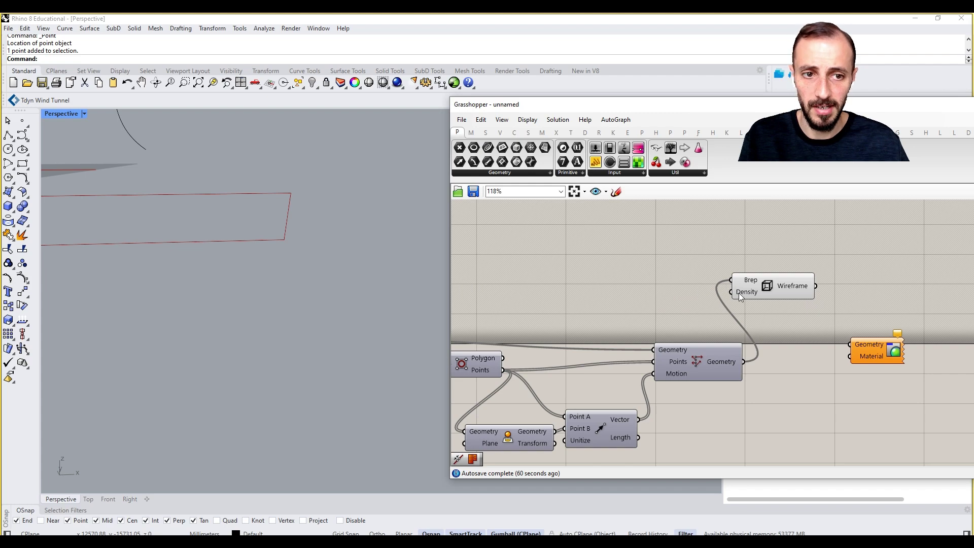
# Connect a number slider set to 5 to the wireframe's Density input and view the resulting mesh of lines
pyautogui.doubleClick(639, 296)
pyautogui.write('5')
pyautogui.press('Return')
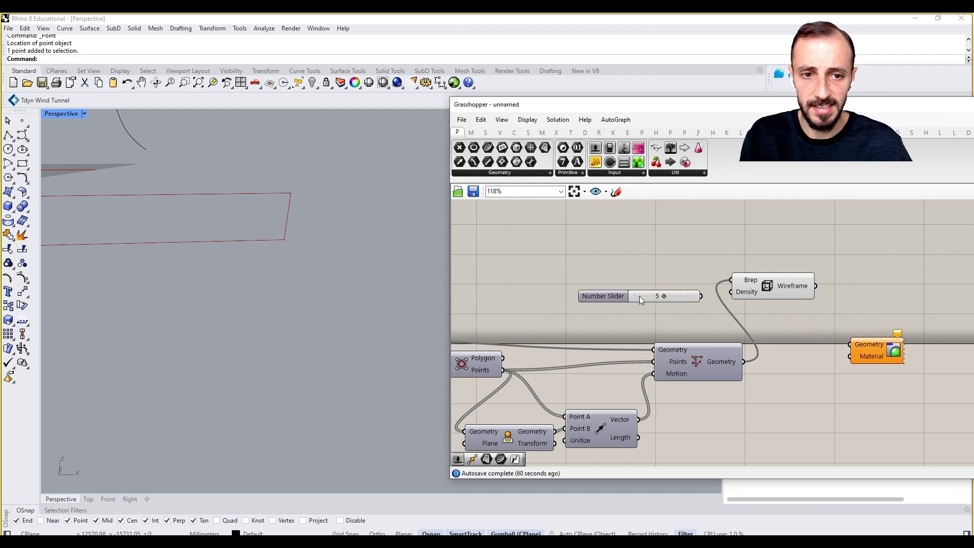
pyautogui.moveTo(719, 300); pyautogui.dragTo(730, 292)
pyautogui.moveTo(300, 230)
pyautogui.mouseDown(button='right')
pyautogui.moveTo(324, 238)
pyautogui.moveTo(191, 269)
pyautogui.moveTo(238, 251)
pyautogui.mouseUp(button='right')
pyautogui.scroll(3, 181, 227)
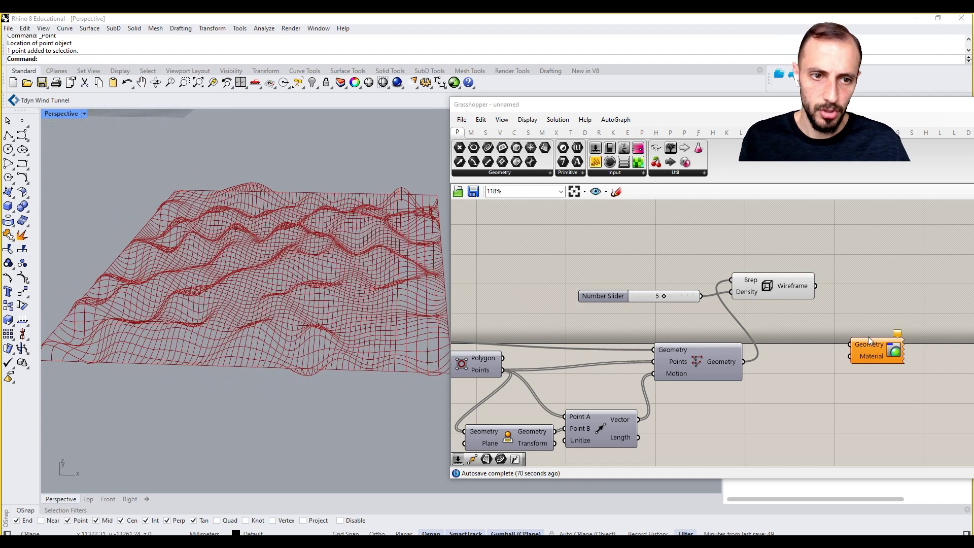
# Feed the Wireframe output into Custom Preview's Geometry, and add a white Colour Swatch to its Material input
pyautogui.moveTo(815, 285); pyautogui.dragTo(851, 344)
pyautogui.moveTo(866, 351); pyautogui.dragTo(896, 289)
pyautogui.doubleClick(834, 346)
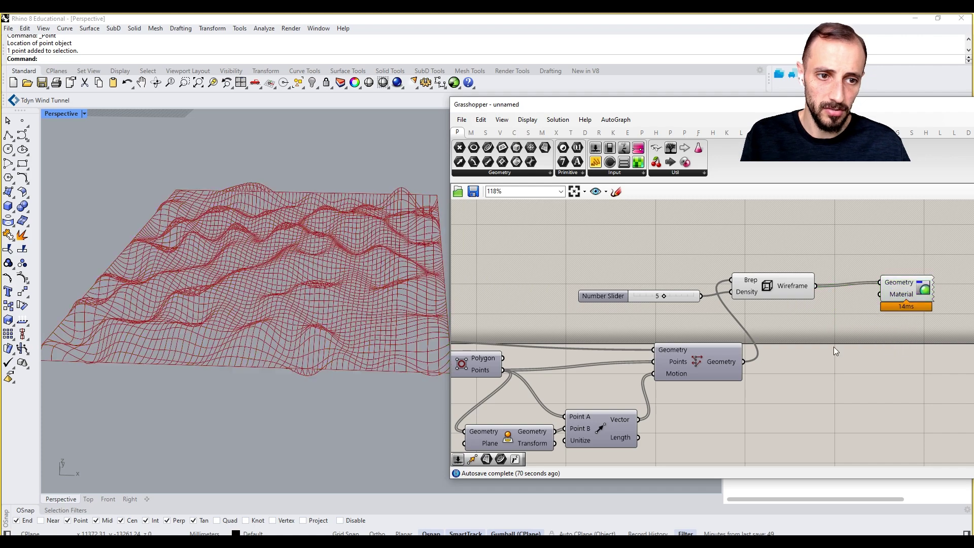
pyautogui.write('swa')
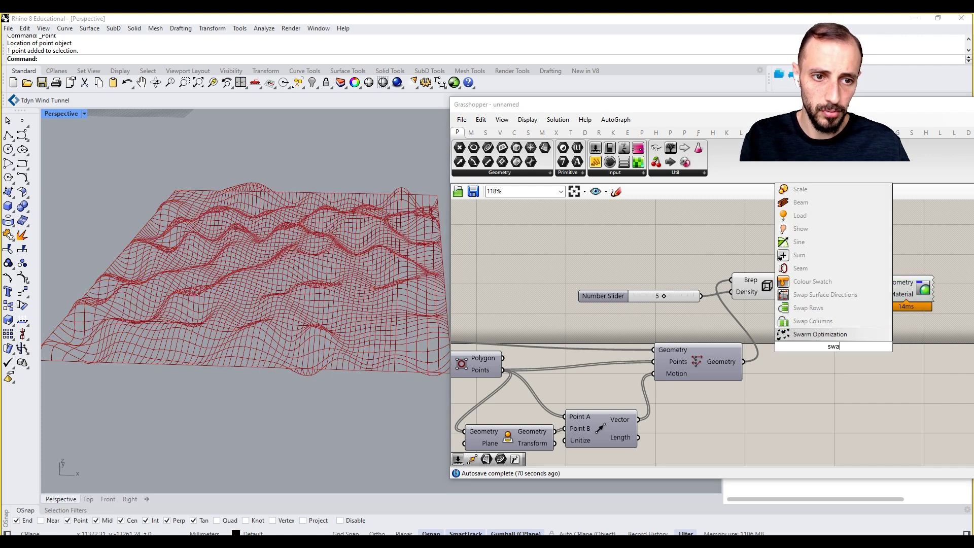
pyautogui.click(815, 281)
pyautogui.press('Delete')
pyautogui.doubleClick(844, 367)
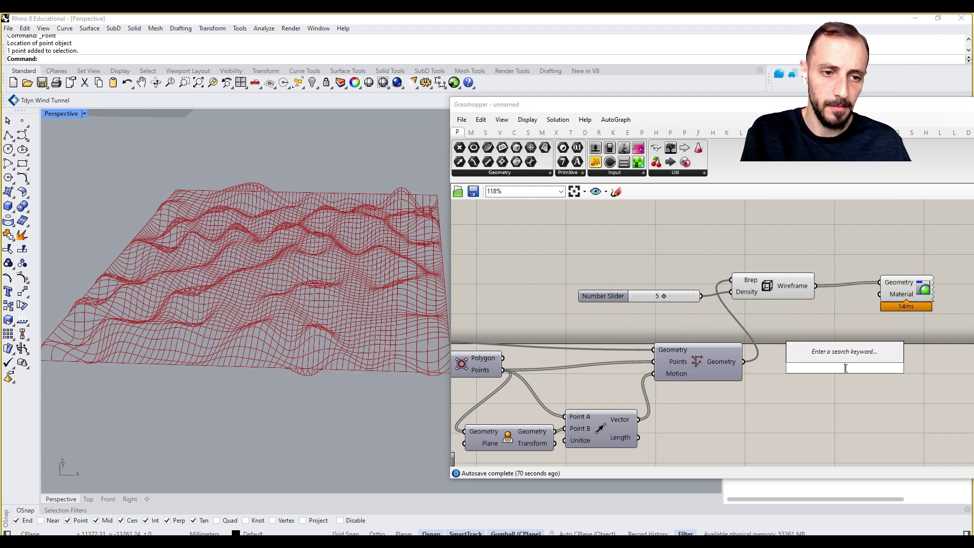
pyautogui.write('swatch')
pyautogui.press('Return')
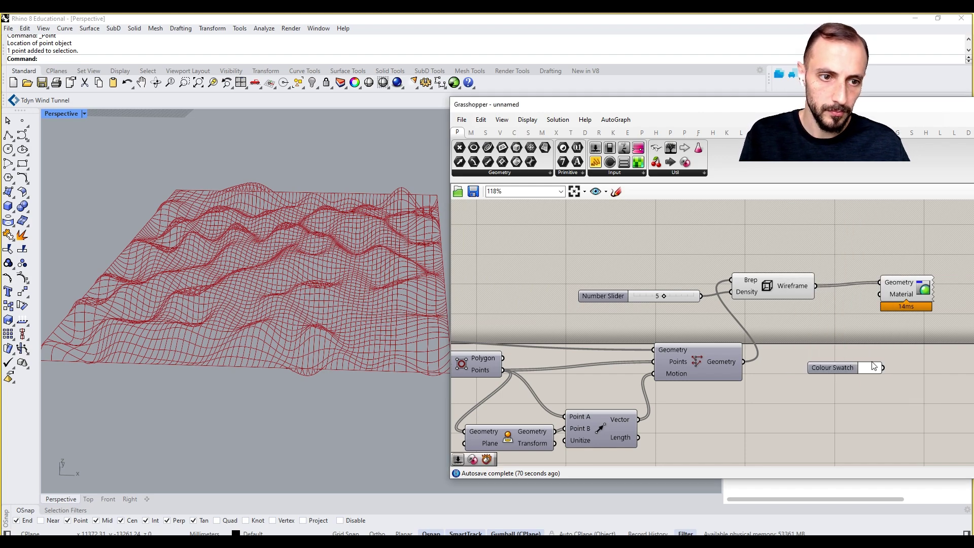
pyautogui.moveTo(838, 369); pyautogui.dragTo(823, 321)
pyautogui.click(905, 293)
pyautogui.click(906, 267)
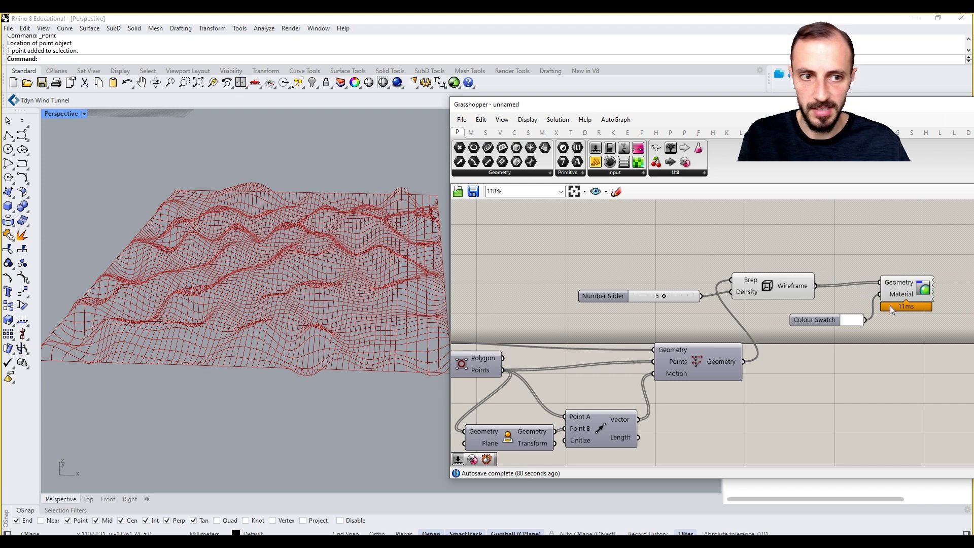
# Hide the preview of the Brep Wireframe component and its density slider
pyautogui.moveTo(805, 236); pyautogui.dragTo(677, 292)
pyautogui.rightClick(657, 255)
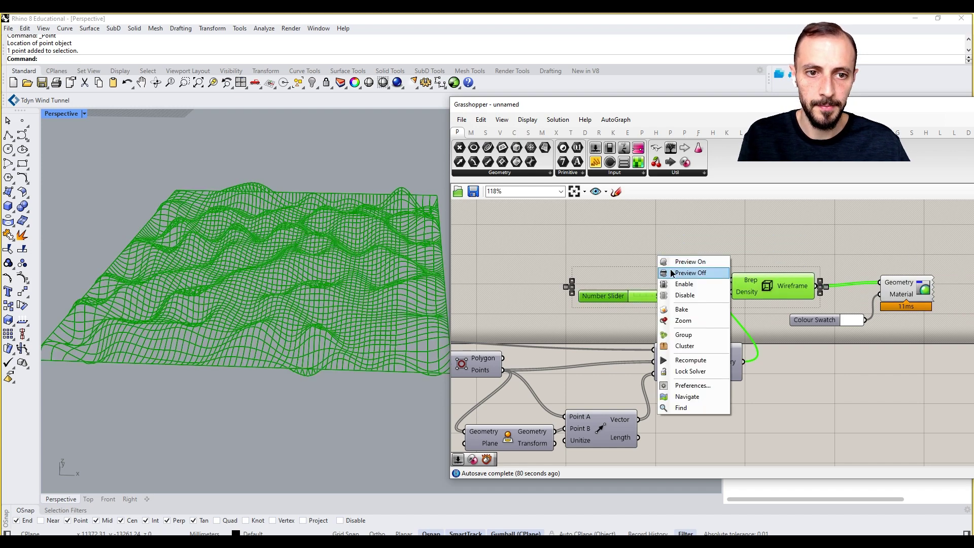
pyautogui.click(686, 272)
# Move the wireframe, density slider, Colour Swatch and Custom Preview components together farther away from Point Deform
pyautogui.moveTo(821, 358); pyautogui.dragTo(774, 347, button='right')
pyautogui.moveTo(884, 248); pyautogui.dragTo(627, 308)
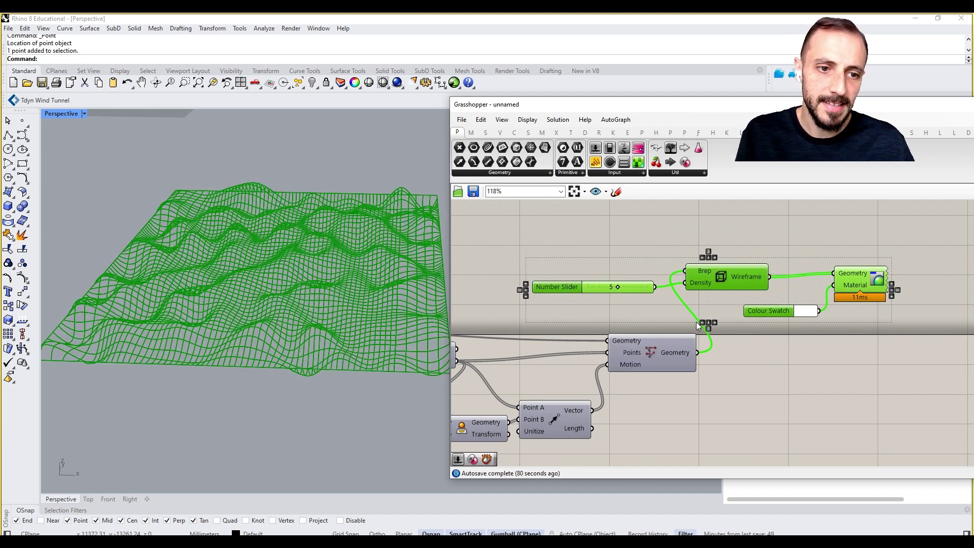
pyautogui.moveTo(787, 323); pyautogui.dragTo(687, 323, button='right')
pyautogui.scroll(-3, 761, 283)
pyautogui.moveTo(761, 284); pyautogui.dragTo(851, 279)
pyautogui.click(821, 371)
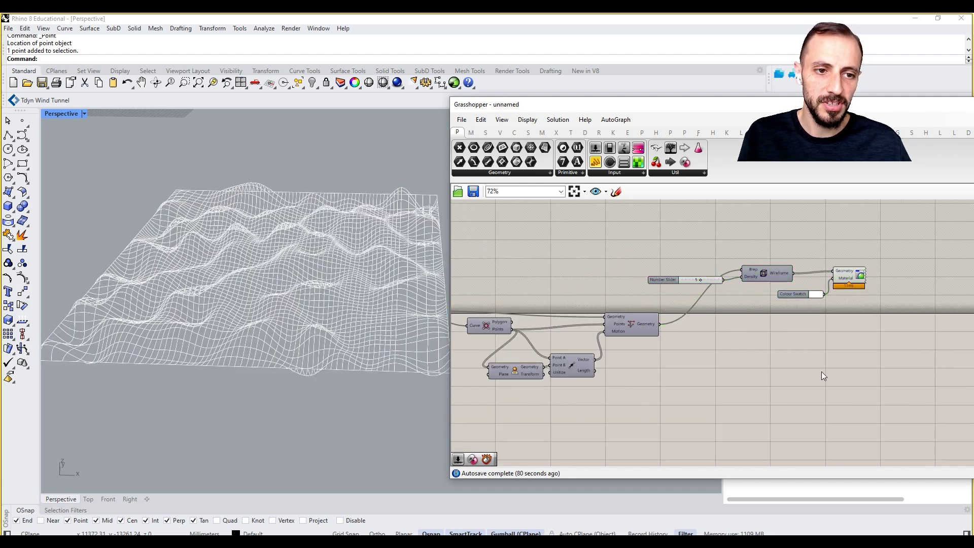
# Add an Evaluate Surface component and connect Point Deform's Geometry output to its Surface input
pyautogui.moveTo(821, 370); pyautogui.dragTo(729, 374, button='right')
pyautogui.scroll(-3, 385, 325)
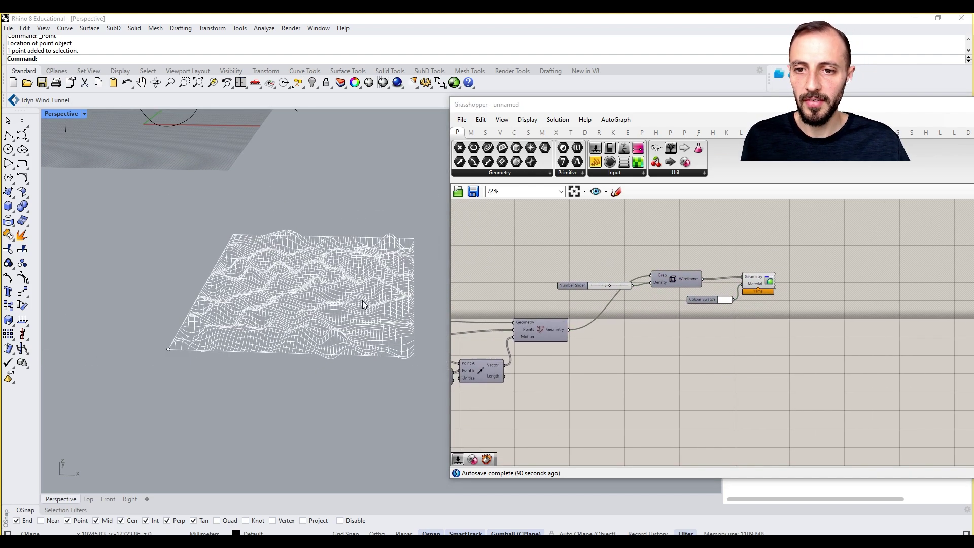
pyautogui.doubleClick(744, 351)
pyautogui.write('evaluate surfa')
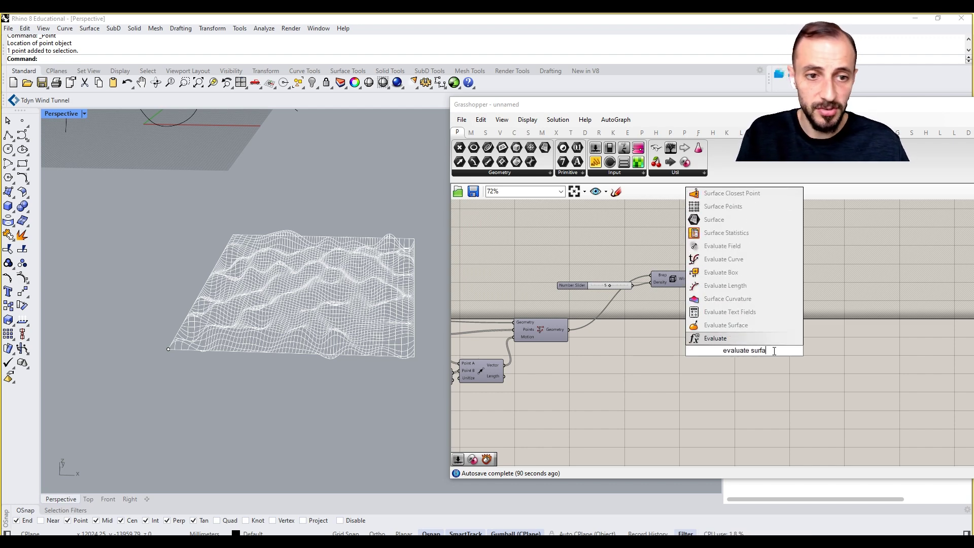
pyautogui.click(752, 327)
pyautogui.moveTo(754, 345)
pyautogui.mouseDown()
pyautogui.moveTo(813, 340)
pyautogui.moveTo(743, 354)
pyautogui.mouseUp()
pyautogui.moveTo(671, 339); pyautogui.dragTo(711, 336)
# Add a Vector XYZ component and connect its Vector output to Evaluate Surface's Point input
pyautogui.doubleClick(677, 383)
pyautogui.write('vector')
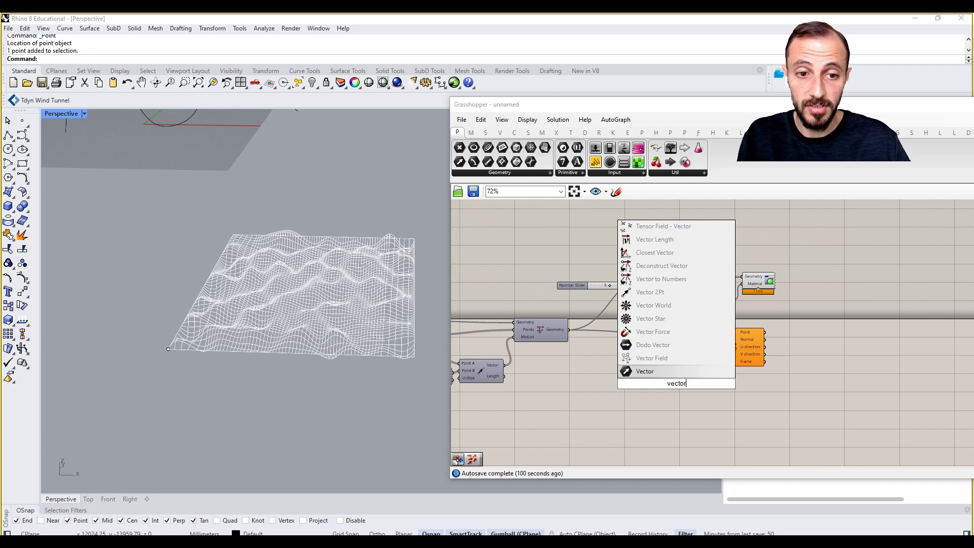
pyautogui.press('BackSpace')
pyautogui.press('BackSpace')
pyautogui.press('BackSpace')
pyautogui.press('BackSpace')
pyautogui.press('BackSpace')
pyautogui.press('BackSpace')
pyautogui.write('xyz')
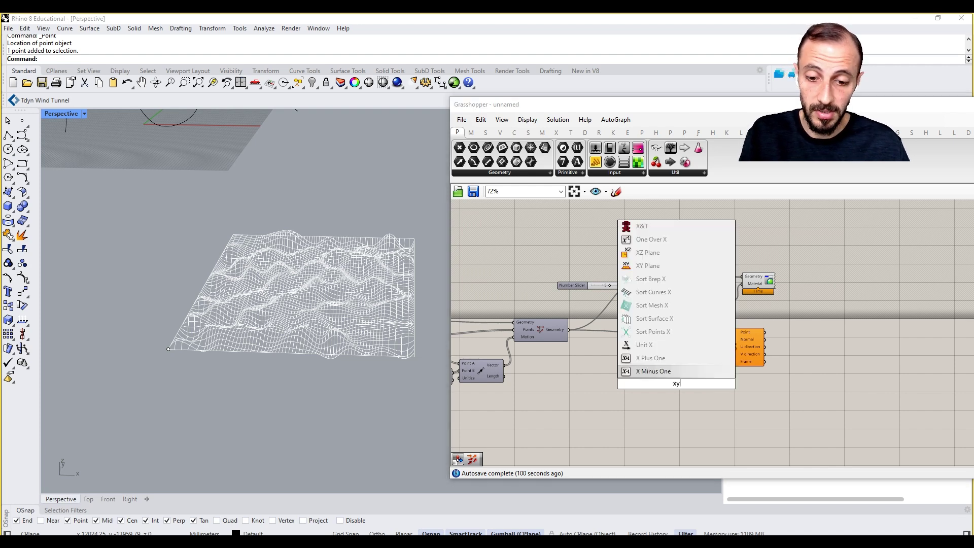
pyautogui.click(651, 357)
pyautogui.scroll(2, 678, 377)
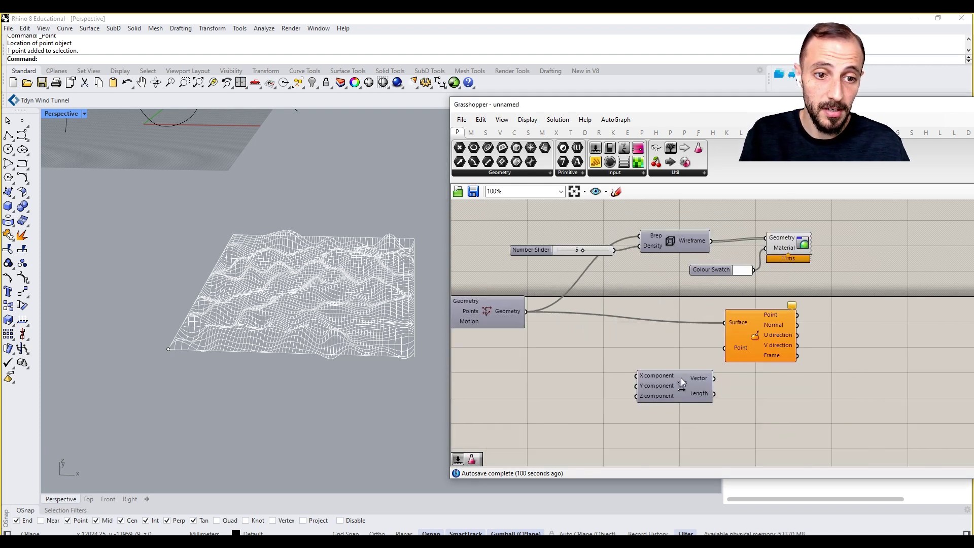
pyautogui.moveTo(724, 353); pyautogui.dragTo(728, 354)
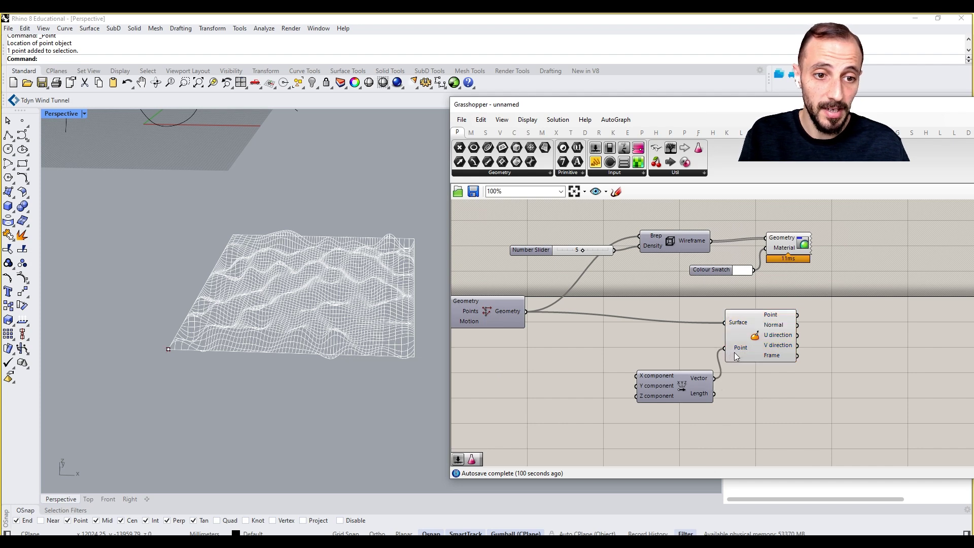
# Create a 1.000 number slider, duplicate it, and connect the two sliders to Vector XYZ's X and Y components
pyautogui.doubleClick(555, 383)
pyautogui.write('1.0')
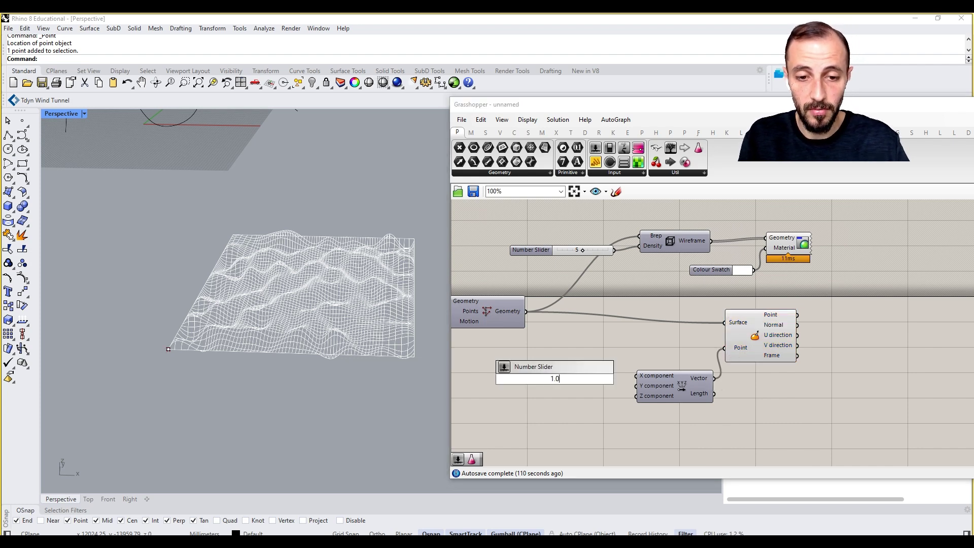
pyautogui.press('Return')
pyautogui.keyDown('alt'); pyautogui.moveTo(555, 379); pyautogui.dragTo(558, 399); pyautogui.keyUp('alt')
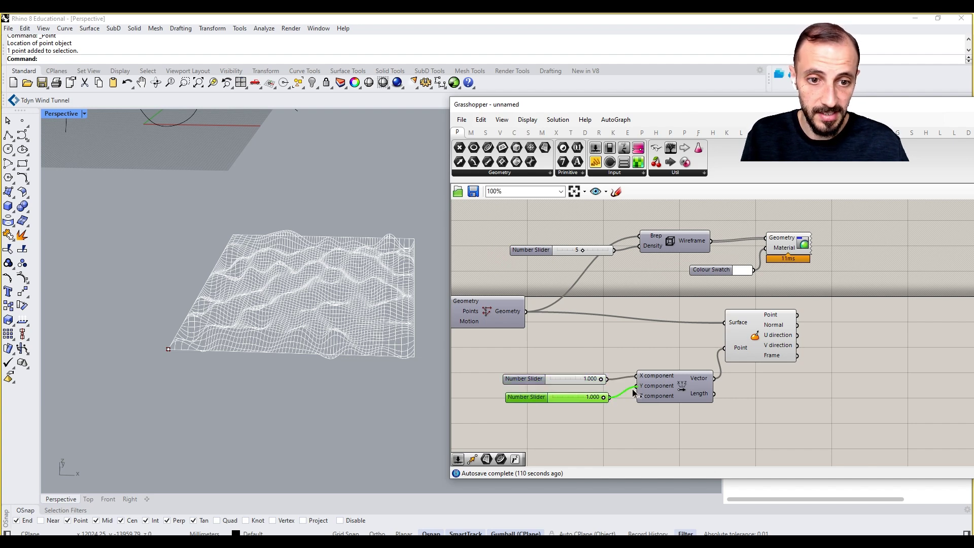
# Reparameterize Evaluate Surface's Surface input, and set the X slider to 0.500 and the Y slider to 0.450
pyautogui.click(767, 354)
pyautogui.rightClick(742, 317)
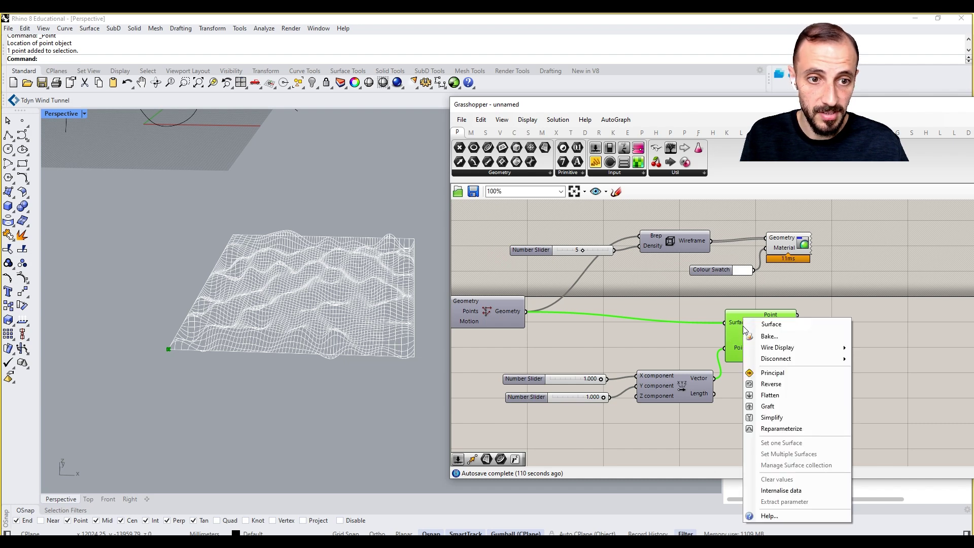
pyautogui.click(777, 429)
pyautogui.moveTo(603, 382); pyautogui.dragTo(593, 381)
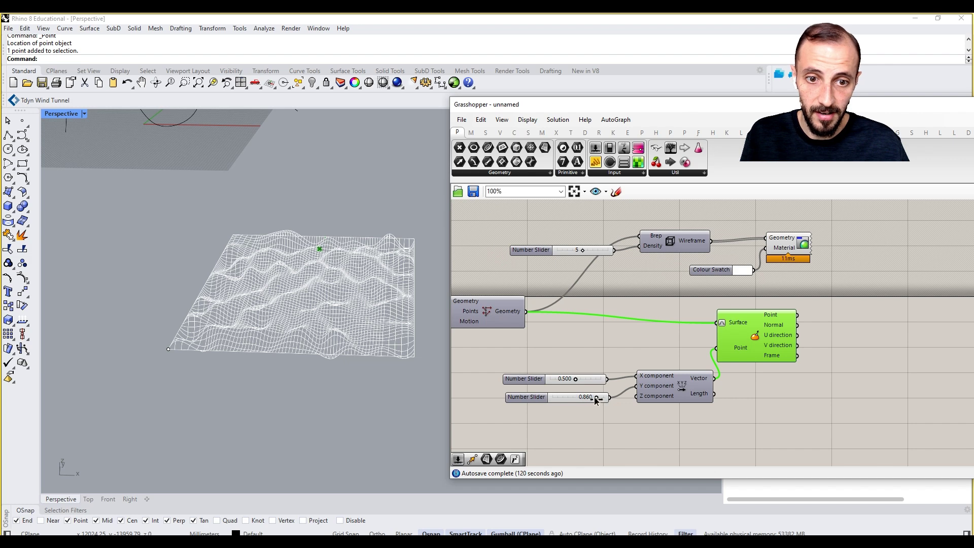
pyautogui.moveTo(759, 349); pyautogui.dragTo(780, 346)
# Add a Galapagos solver component beyond Evaluate Surface
pyautogui.doubleClick(891, 350)
pyautogui.write('galapgo')
pyautogui.press('Return')
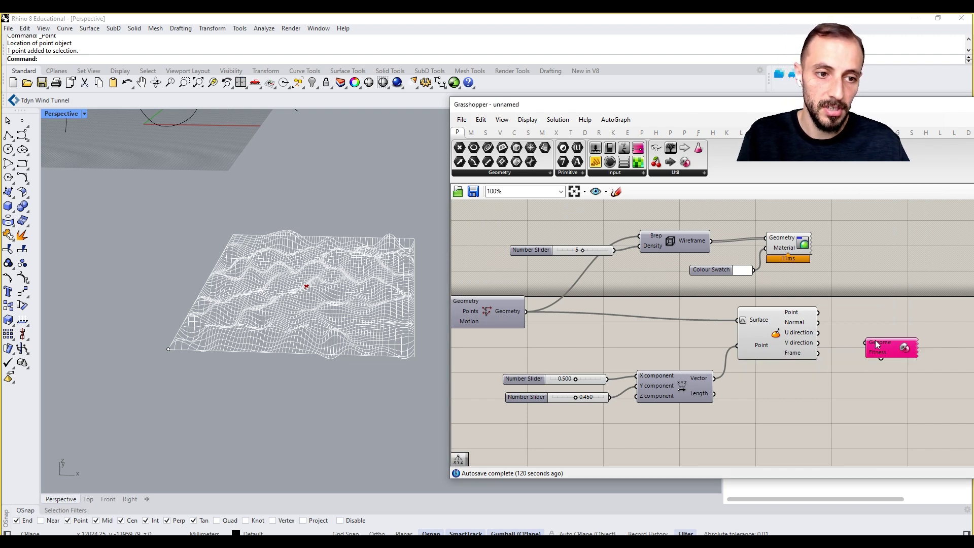
# Connect Galapagos's Genome input to the X and Y number sliders and move the solver above the Evaluate Surface row
pyautogui.moveTo(868, 345); pyautogui.dragTo(602, 381)
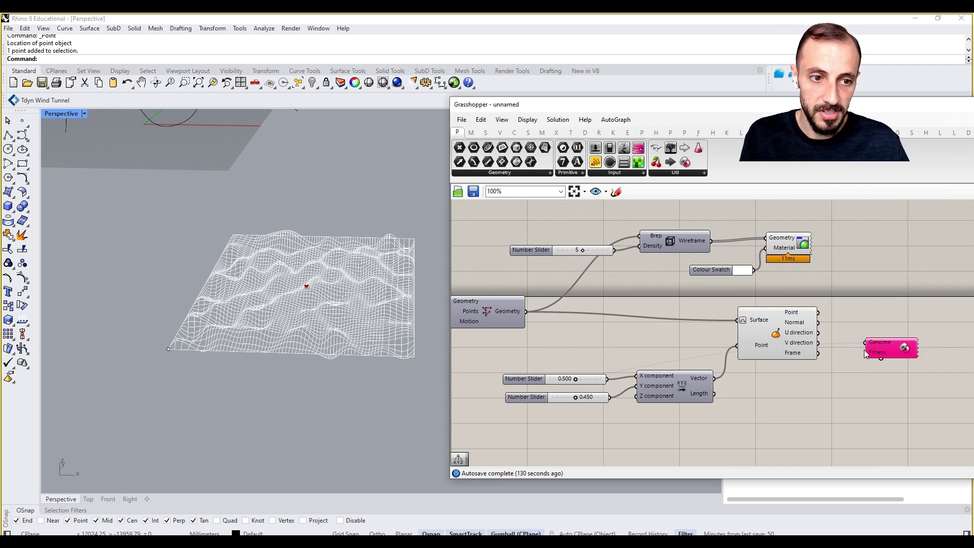
pyautogui.keyDown('shift'); pyautogui.moveTo(836, 344); pyautogui.dragTo(599, 398); pyautogui.keyUp('shift')
pyautogui.moveTo(882, 383); pyautogui.dragTo(749, 395, button='right')
pyautogui.moveTo(755, 362); pyautogui.dragTo(790, 299)
pyautogui.doubleClick(762, 345)
pyautogui.write('z')
pyautogui.click(733, 335)
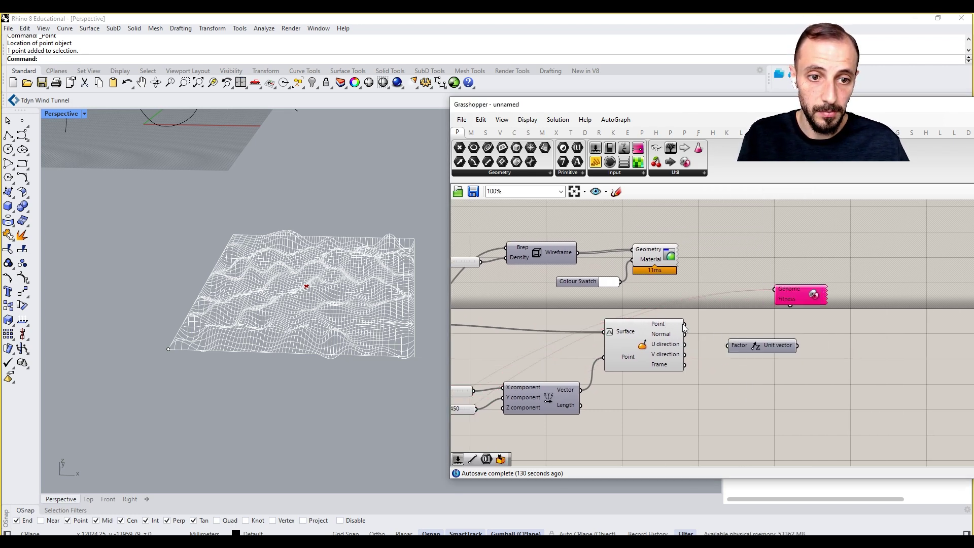
pyautogui.press('Delete')
pyautogui.doubleClick(764, 345)
pyautogui.write('x')
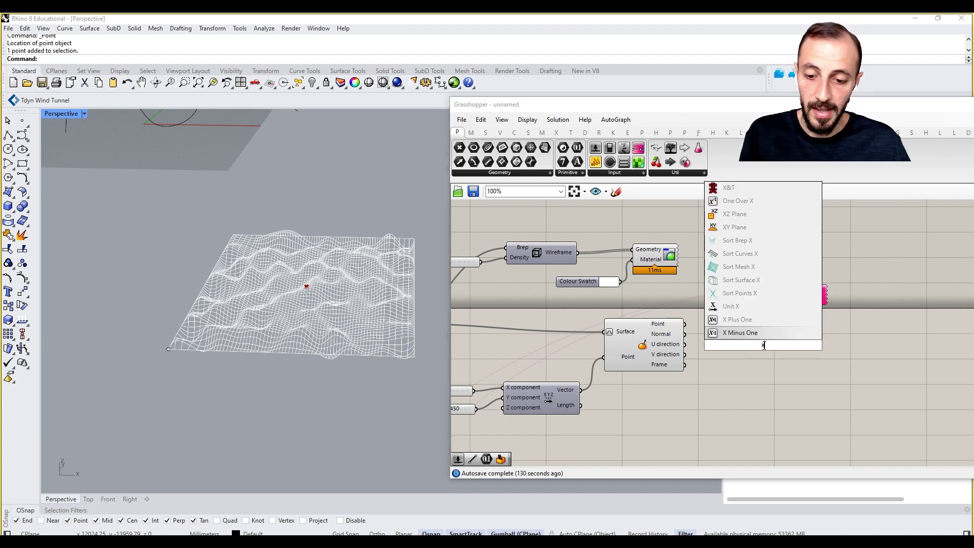
pyautogui.write('yz')
pyautogui.click(748, 310)
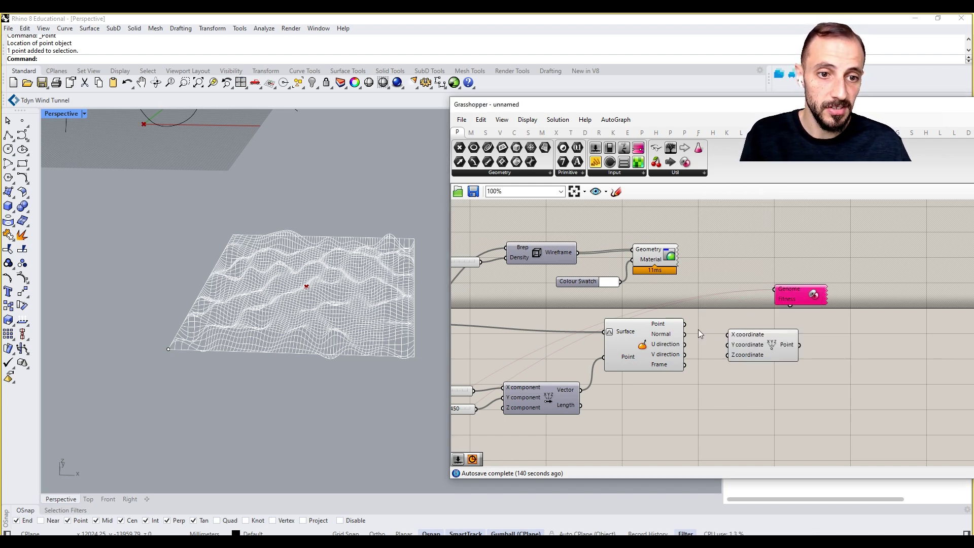
# Deconstruct Evaluate Surface's Point output in place of the stray Construct Point, and connect Galapagos's Fitness to the Z component
pyautogui.moveTo(711, 330); pyautogui.dragTo(690, 331)
pyautogui.click(710, 311)
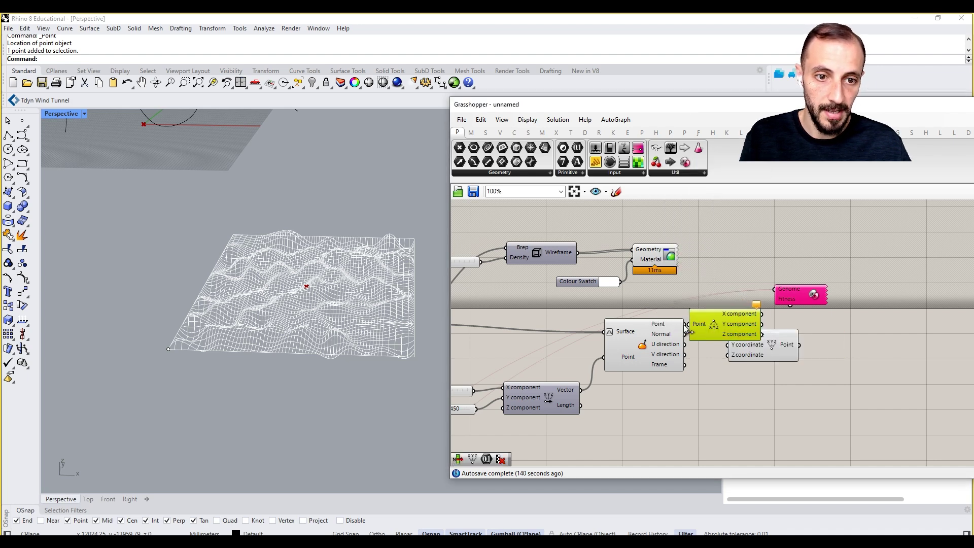
pyautogui.click(769, 349)
pyautogui.moveTo(796, 297); pyautogui.dragTo(834, 292)
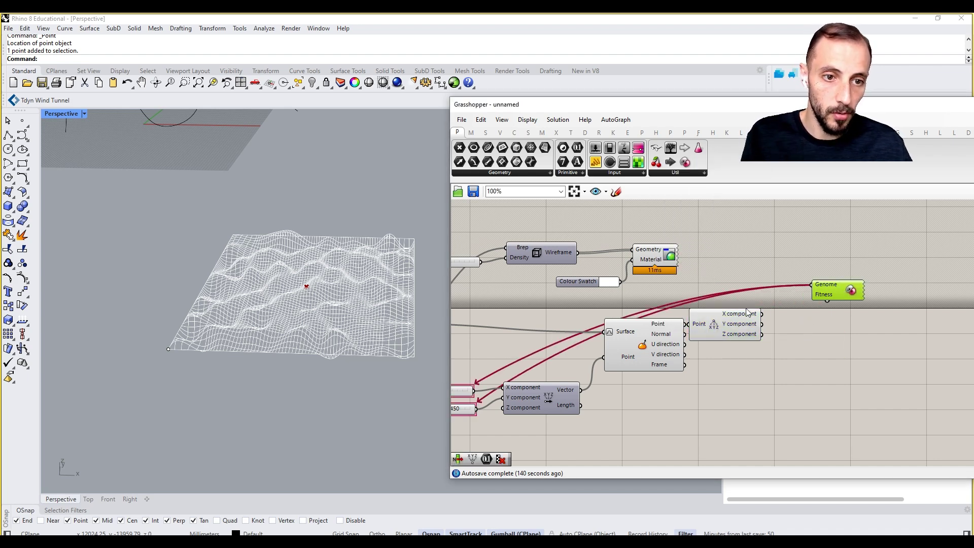
pyautogui.moveTo(724, 326); pyautogui.dragTo(751, 332)
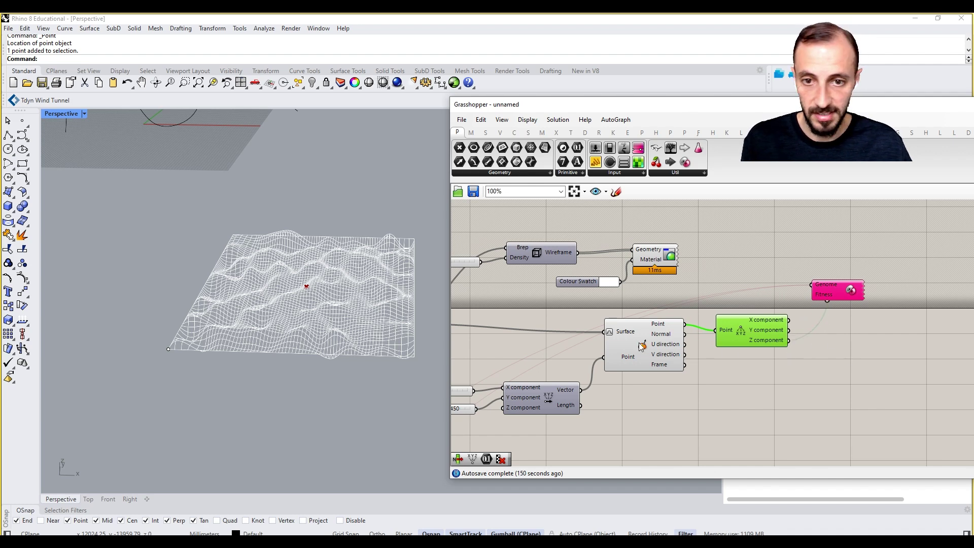
# Set the number slider that drives the random displacement domain's start and end to 200
pyautogui.moveTo(756, 294); pyautogui.dragTo(864, 289, button='right')
pyautogui.moveTo(722, 313); pyautogui.dragTo(823, 315, button='right')
pyautogui.scroll(-5, 823, 315)
pyautogui.scroll(5, 606, 338)
pyautogui.moveTo(607, 339); pyautogui.dragTo(740, 339, button='right')
pyautogui.moveTo(545, 365); pyautogui.dragTo(736, 357, button='right')
pyautogui.moveTo(638, 359); pyautogui.dragTo(799, 355, button='right')
pyautogui.moveTo(566, 375); pyautogui.dragTo(763, 374, button='right')
pyautogui.moveTo(621, 350); pyautogui.dragTo(769, 356, button='right')
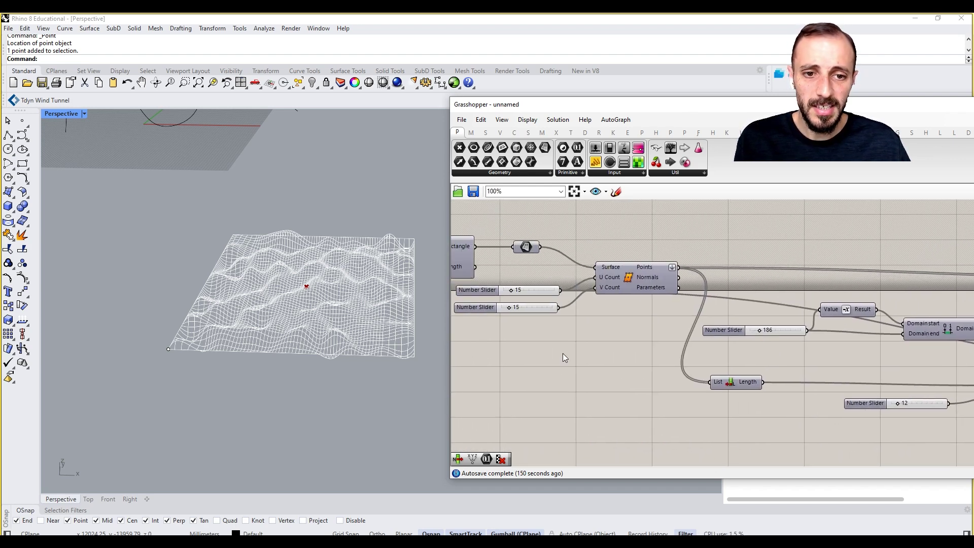
pyautogui.moveTo(550, 333); pyautogui.dragTo(661, 335, button='right')
pyautogui.scroll(-3, 664, 336)
pyautogui.moveTo(869, 360); pyautogui.dragTo(813, 363, button='right')
pyautogui.scroll(4, 609, 350)
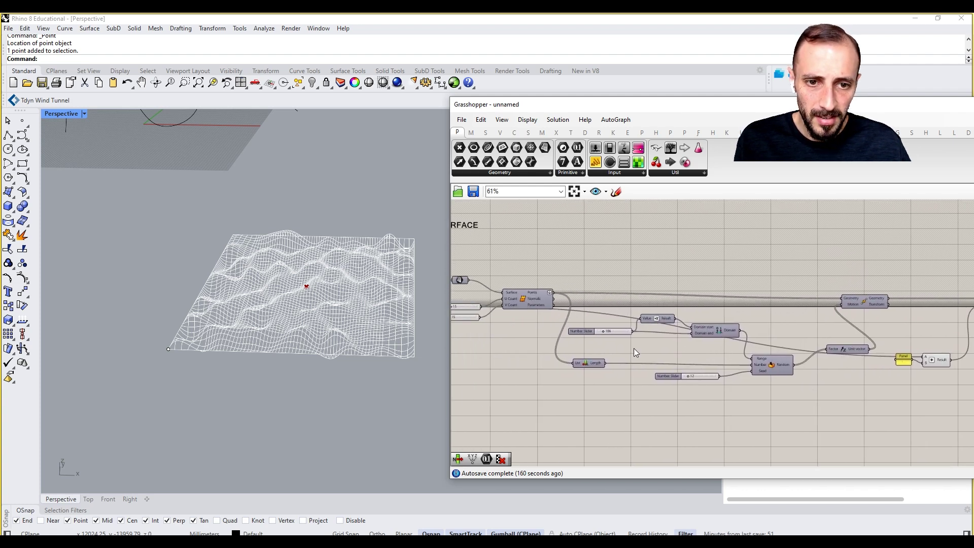
pyautogui.scroll(1, 608, 333)
pyautogui.doubleClick(607, 332)
pyautogui.write('20')
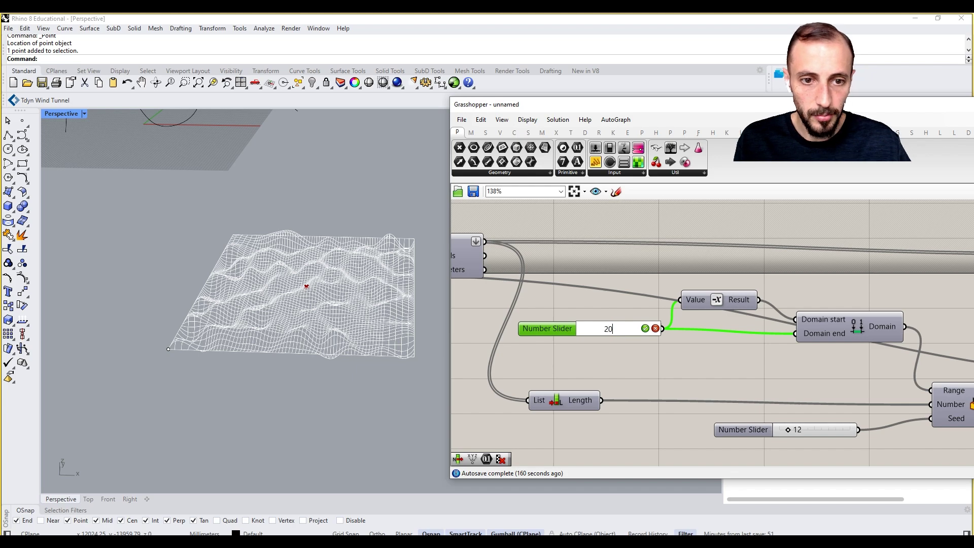
pyautogui.write('0')
pyautogui.press('Return')
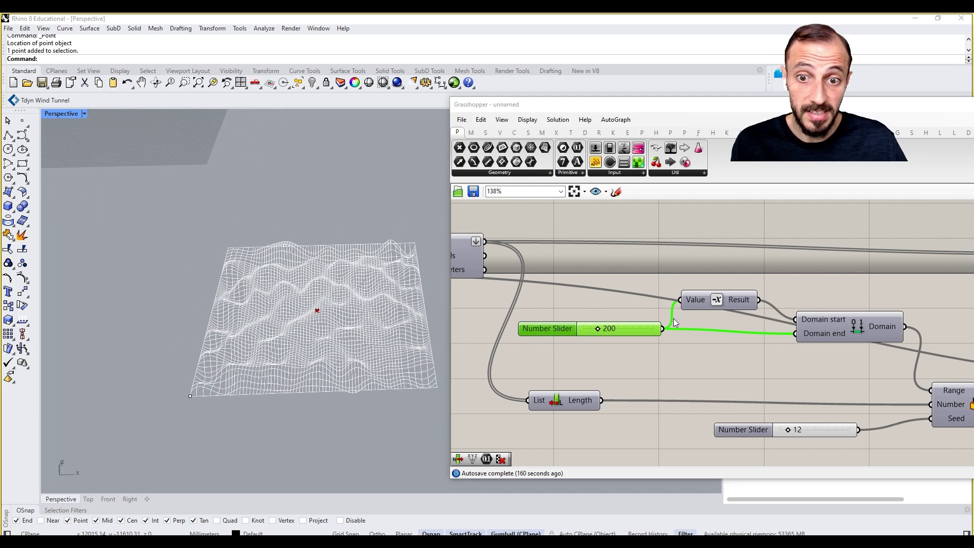
# Move the Deconstruct component slightly so its Point input lines up with Evaluate Surface's Point output
pyautogui.scroll(-5, 618, 336)
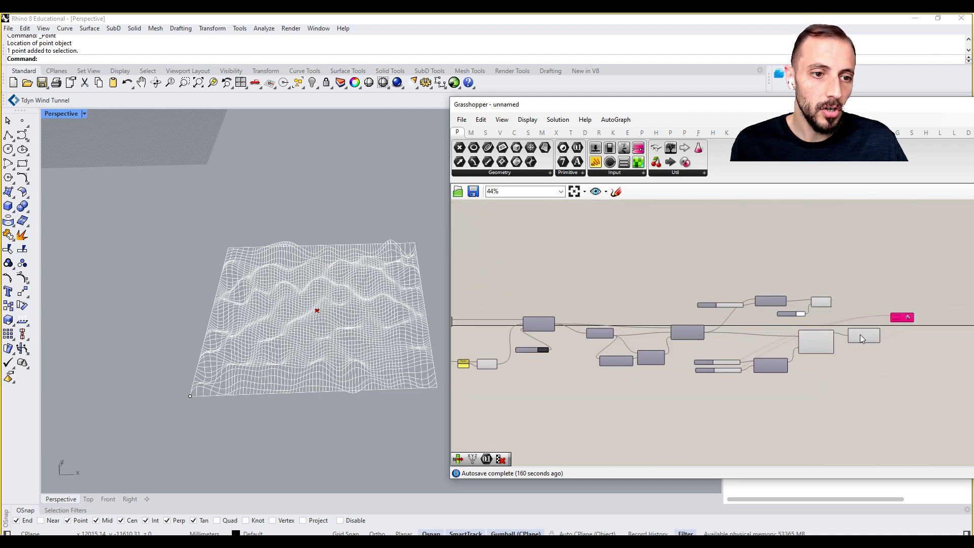
pyautogui.scroll(4, 827, 337)
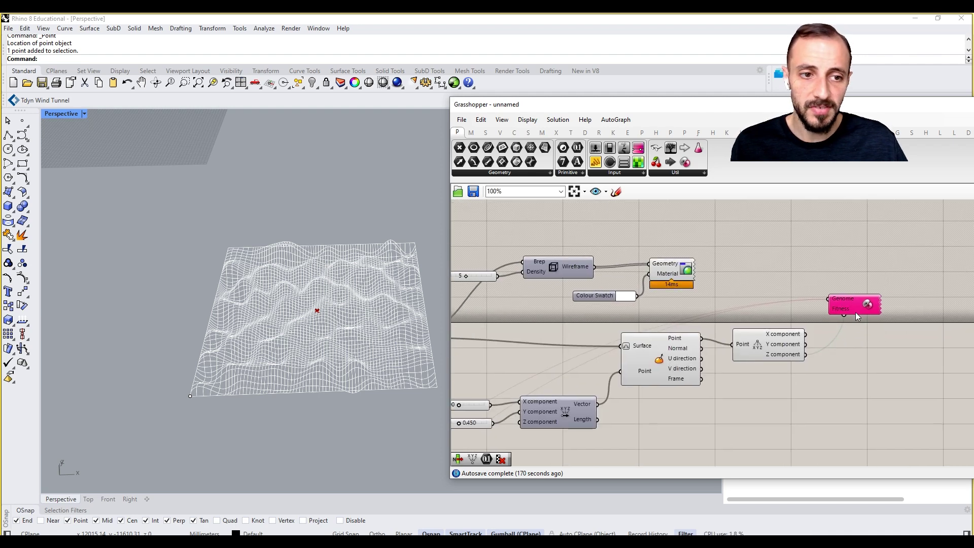
pyautogui.moveTo(781, 351); pyautogui.dragTo(781, 345)
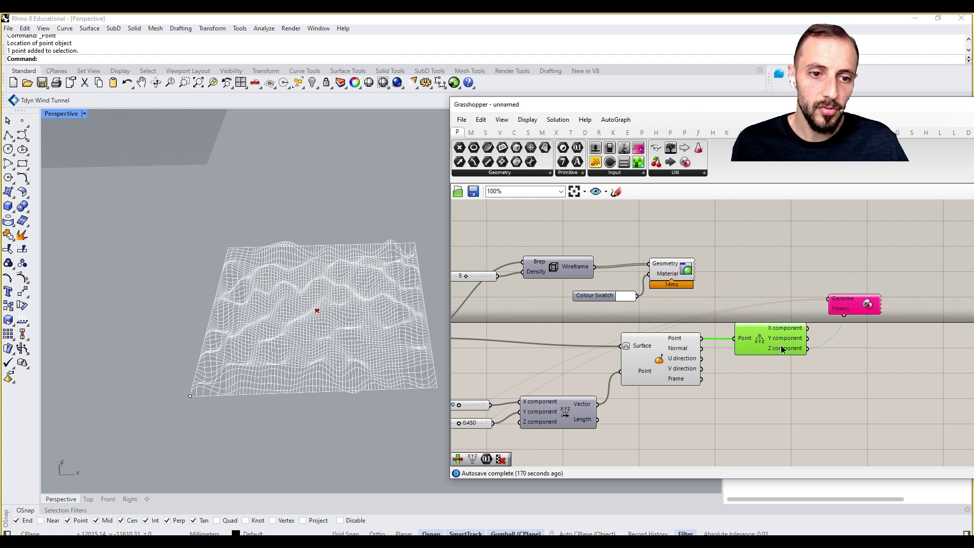
pyautogui.doubleClick(784, 378)
pyautogui.write('exteme')
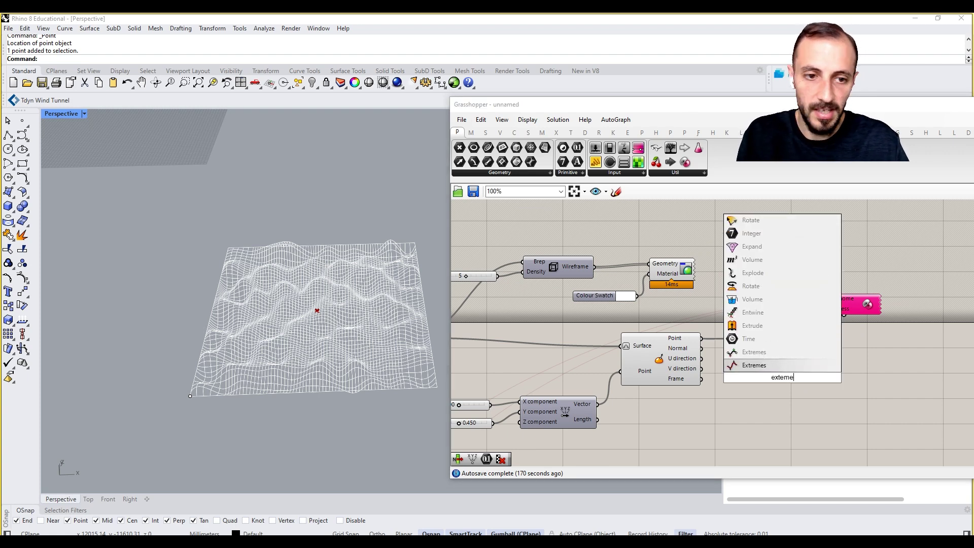
pyautogui.click(787, 418)
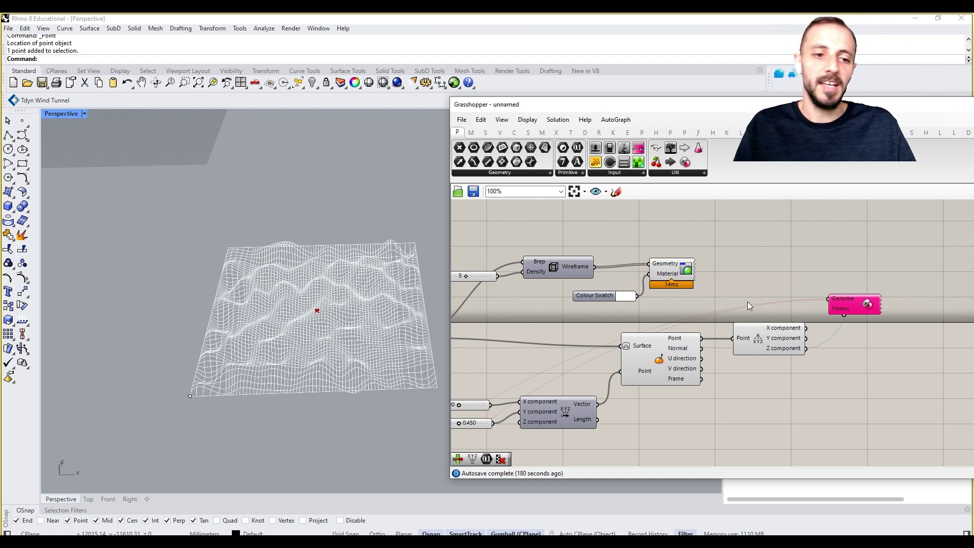
# Open the Galapagos editor with Fitness left on Maximize and start the evolutionary solver
pyautogui.moveTo(854, 303)
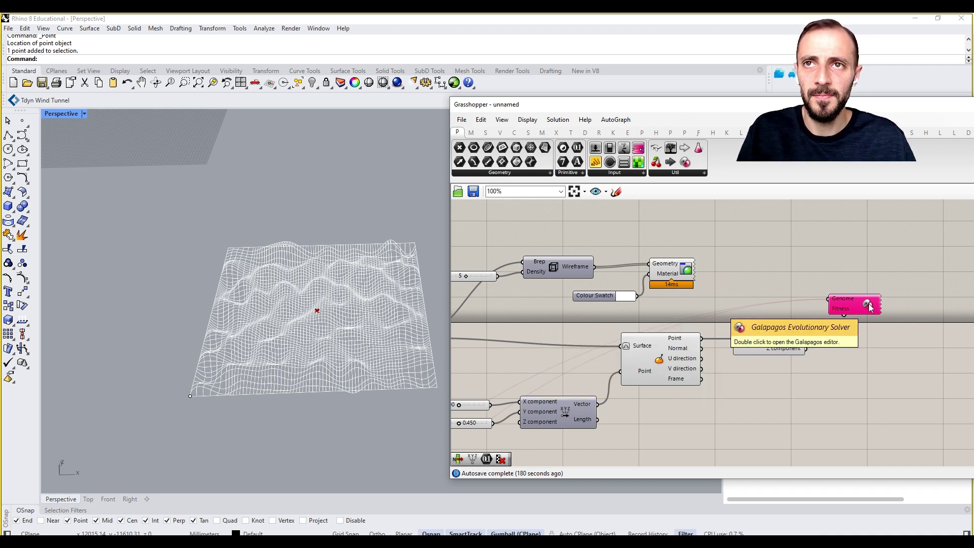
pyautogui.doubleClick(869, 305)
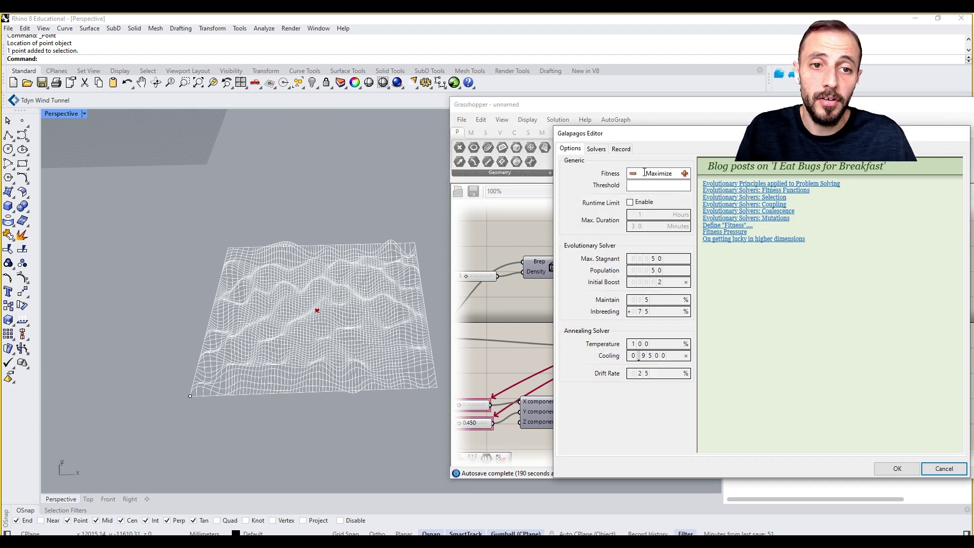
pyautogui.click(597, 148)
pyautogui.moveTo(623, 140); pyautogui.dragTo(526, 134)
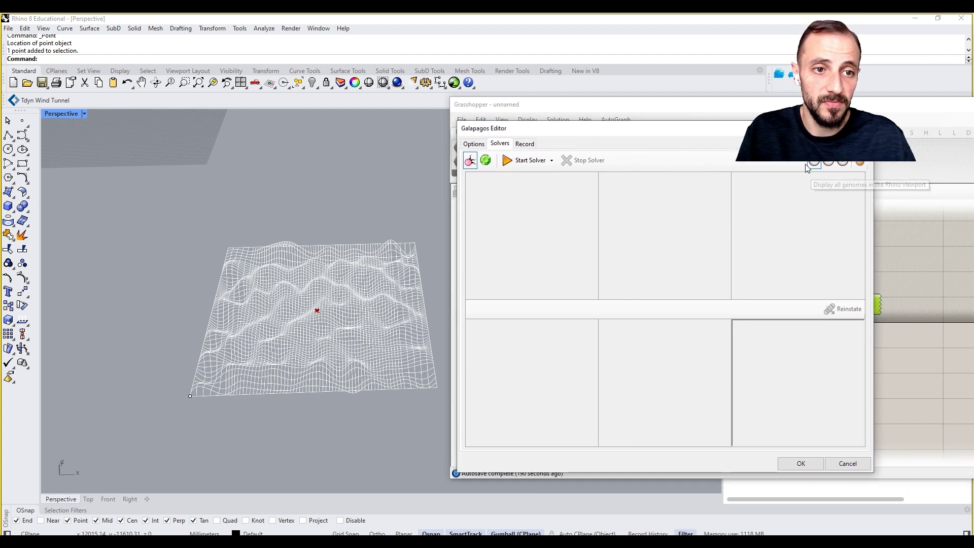
pyautogui.moveTo(673, 133); pyautogui.dragTo(771, 132)
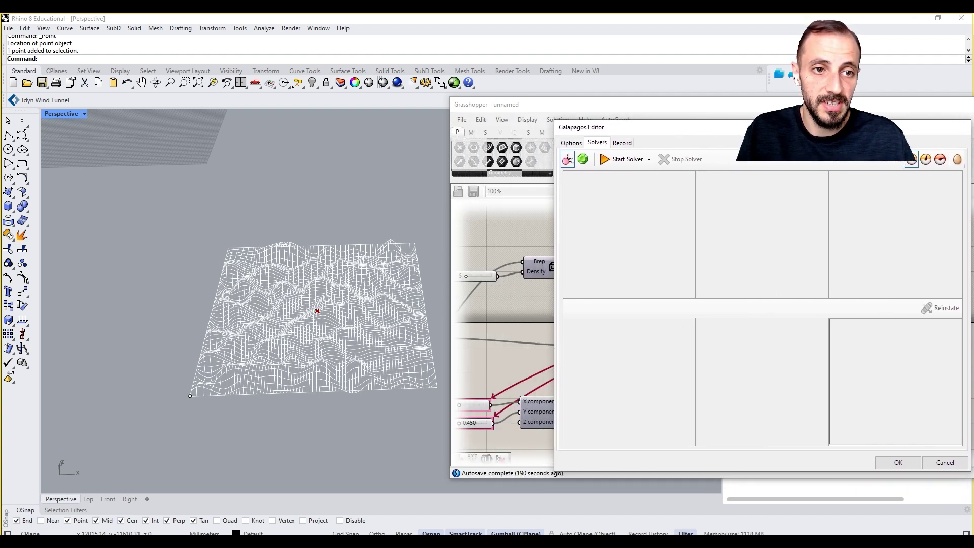
pyautogui.click(623, 163)
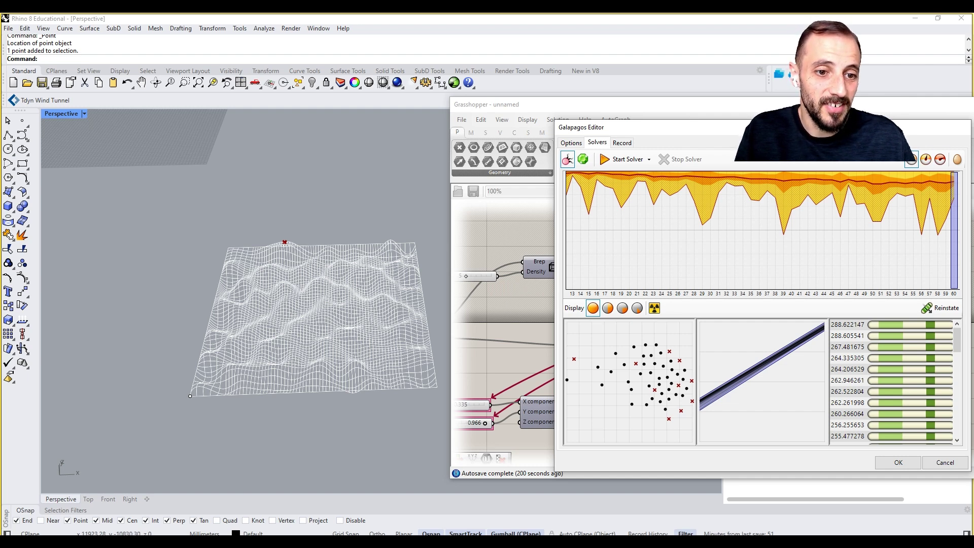
# Examine the solver's point on the surface and the Galapagos fitness link, and close the editor
pyautogui.moveTo(862, 127); pyautogui.dragTo(844, 122)
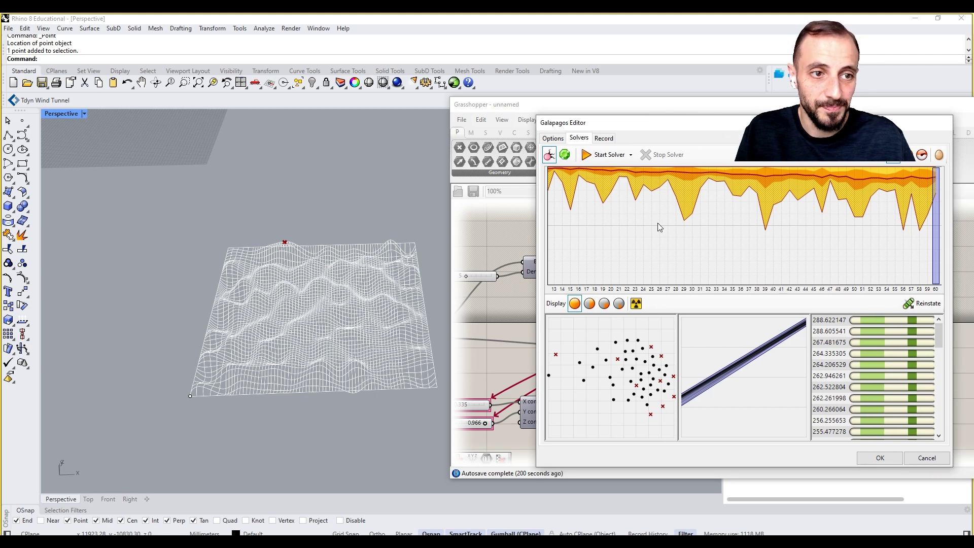
pyautogui.moveTo(285, 263); pyautogui.dragTo(285, 254, button='right')
pyautogui.scroll(8, 285, 256)
pyautogui.click(614, 357)
pyautogui.moveTo(645, 128); pyautogui.dragTo(629, 400)
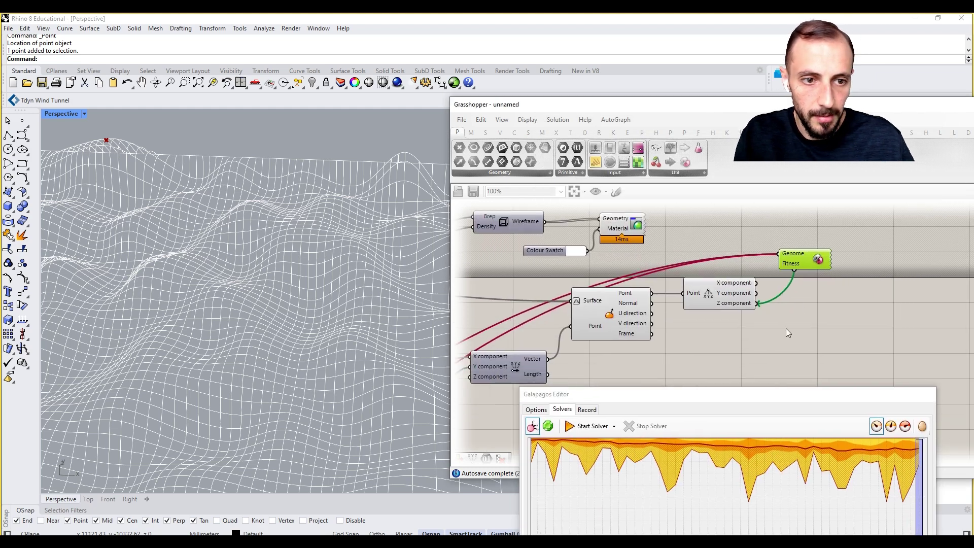
pyautogui.moveTo(781, 396); pyautogui.dragTo(647, 144)
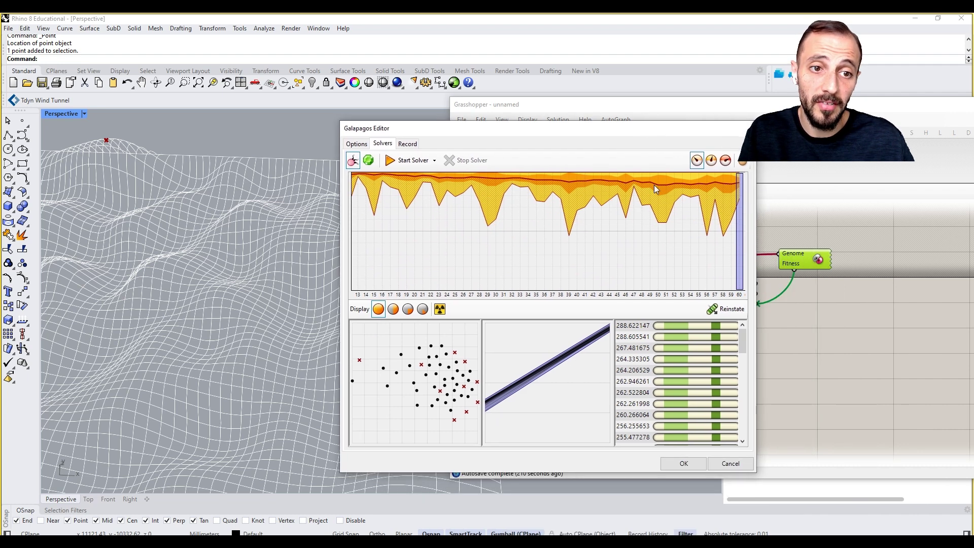
pyautogui.click(728, 465)
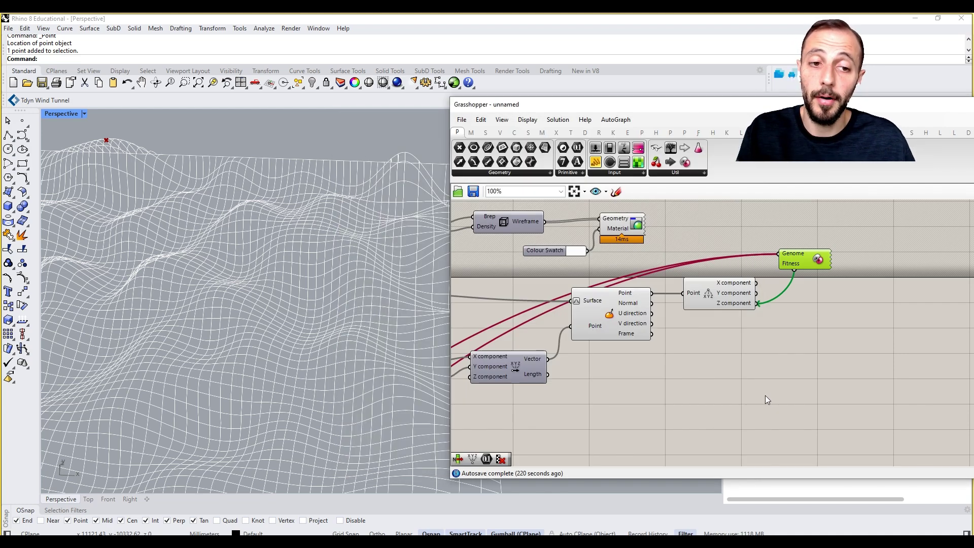
# Add a panel below the Deconstruct component and connect its Z component output to read the point's height
pyautogui.doubleClick(765, 384)
pyautogui.write('panel')
pyautogui.press('Return')
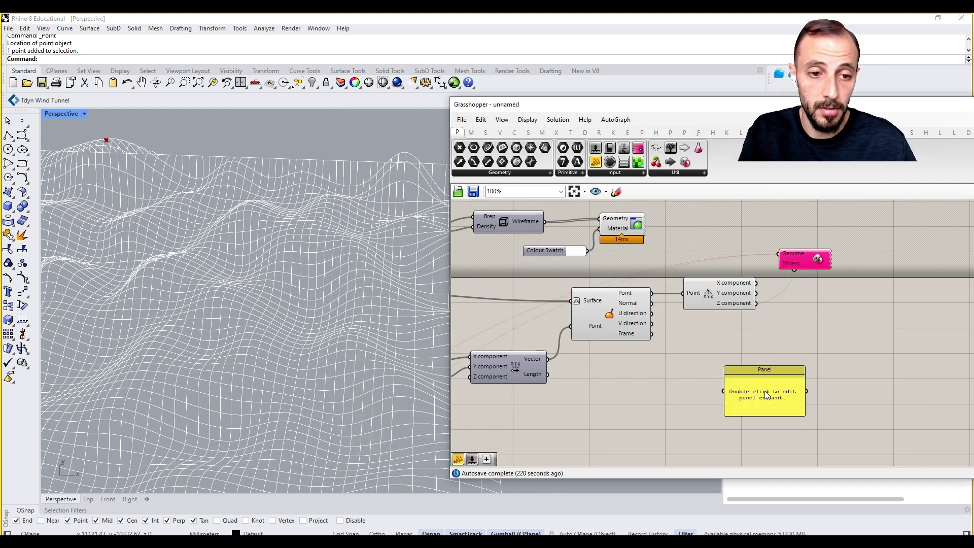
pyautogui.moveTo(760, 304); pyautogui.dragTo(787, 373)
pyautogui.moveTo(782, 329); pyautogui.dragTo(820, 321, button='right')
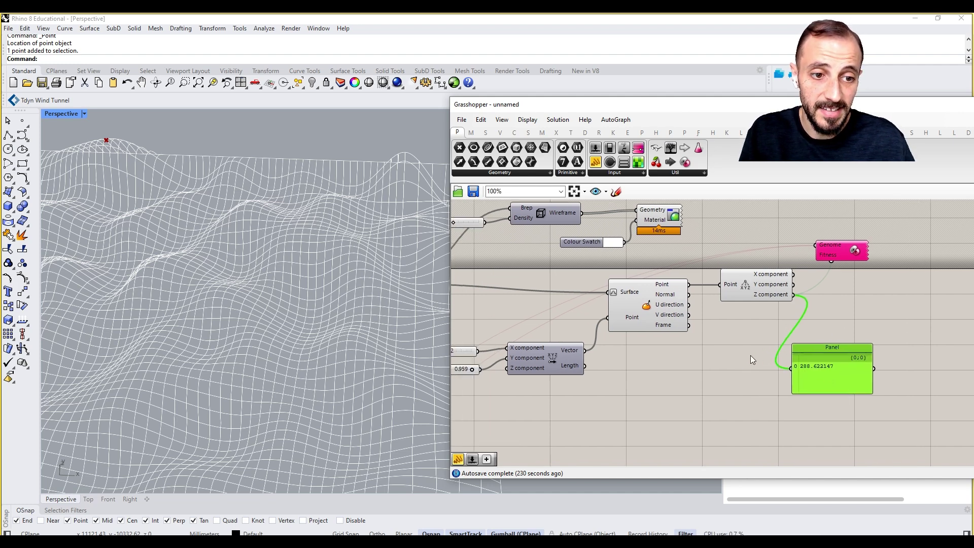
pyautogui.moveTo(707, 363); pyautogui.dragTo(780, 354, button='right')
pyautogui.scroll(-3, 760, 357)
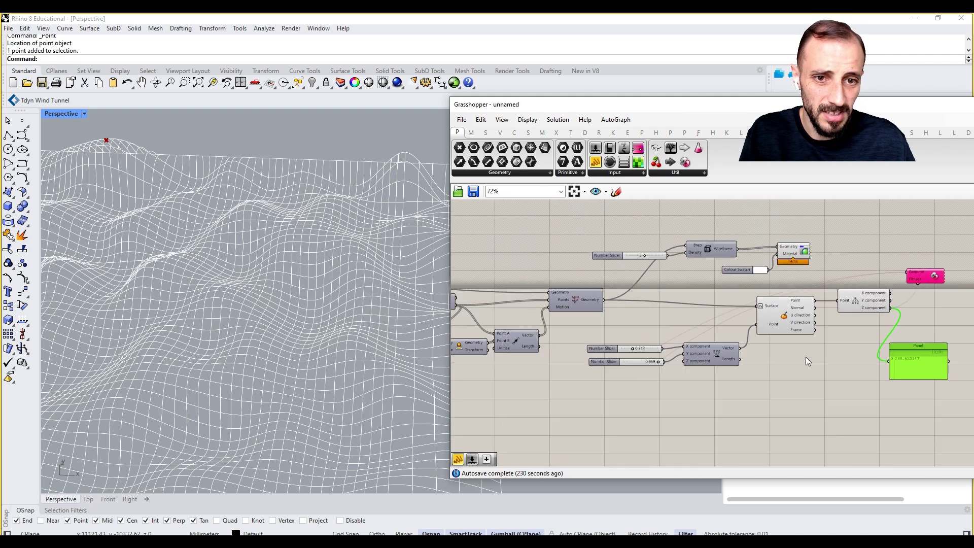
pyautogui.scroll(3, 902, 366)
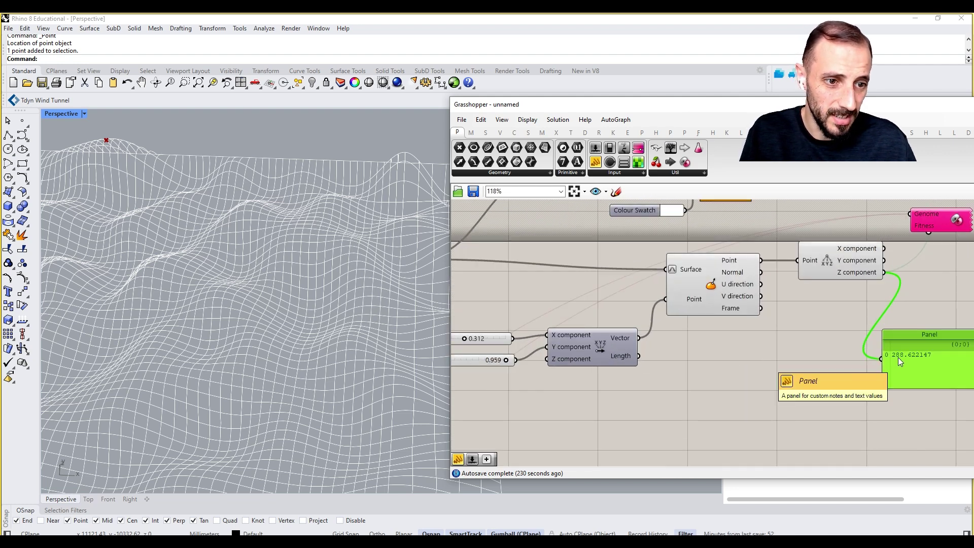
# Turn on the preview of the Move component that displaces the grid points and select it to show them on the surface
pyautogui.scroll(-5, 847, 324)
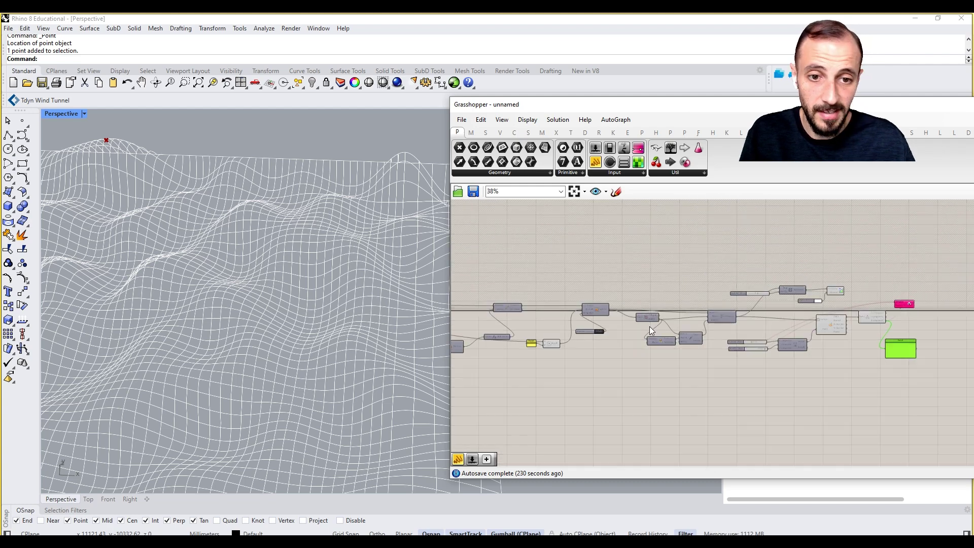
pyautogui.scroll(2, 608, 310)
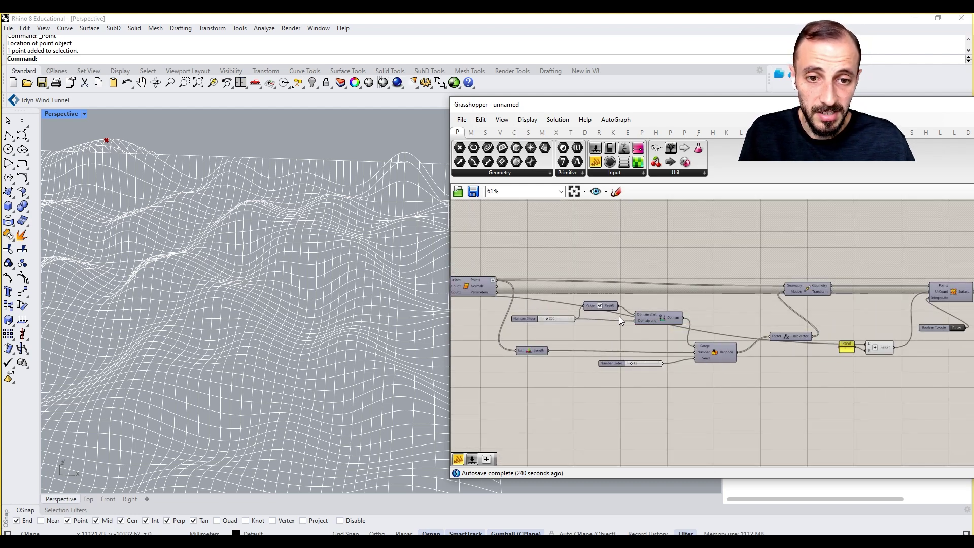
pyautogui.keyDown('shift'); pyautogui.moveTo(356, 294); pyautogui.dragTo(616, 312, button='right'); pyautogui.keyUp('shift')
pyautogui.scroll(-10, 321, 266)
pyautogui.scroll(8, 280, 218)
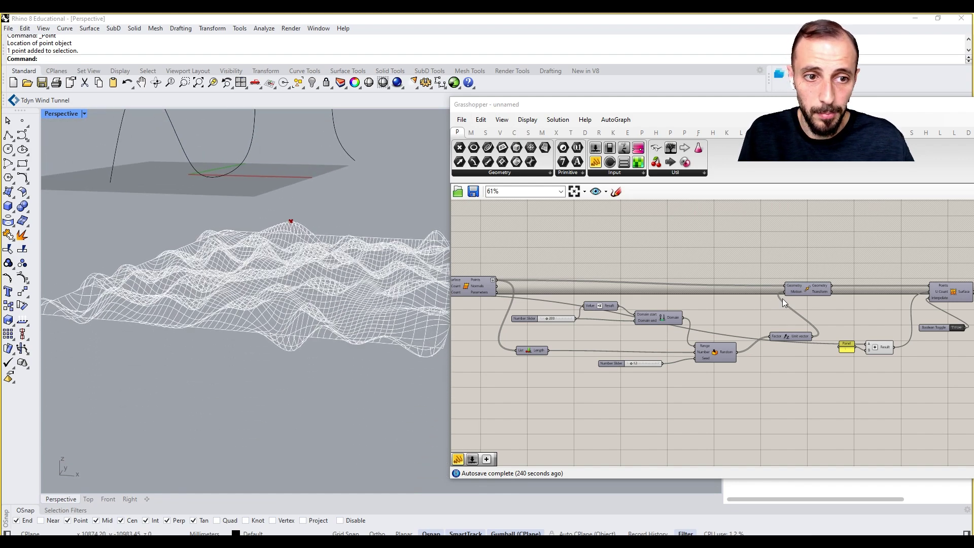
pyautogui.rightClick(810, 287)
pyautogui.click(832, 307)
pyautogui.moveTo(440, 242); pyautogui.dragTo(417, 247, button='right')
pyautogui.click(808, 289)
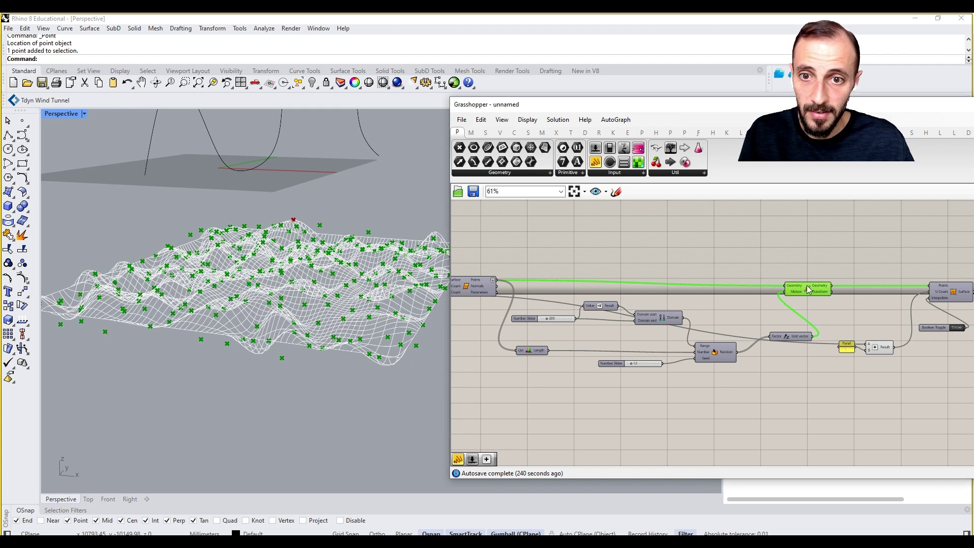
# Turn on the preview of the Surface component and compare the surface's peak with the displaced points of the Move component
pyautogui.scroll(3, 911, 313)
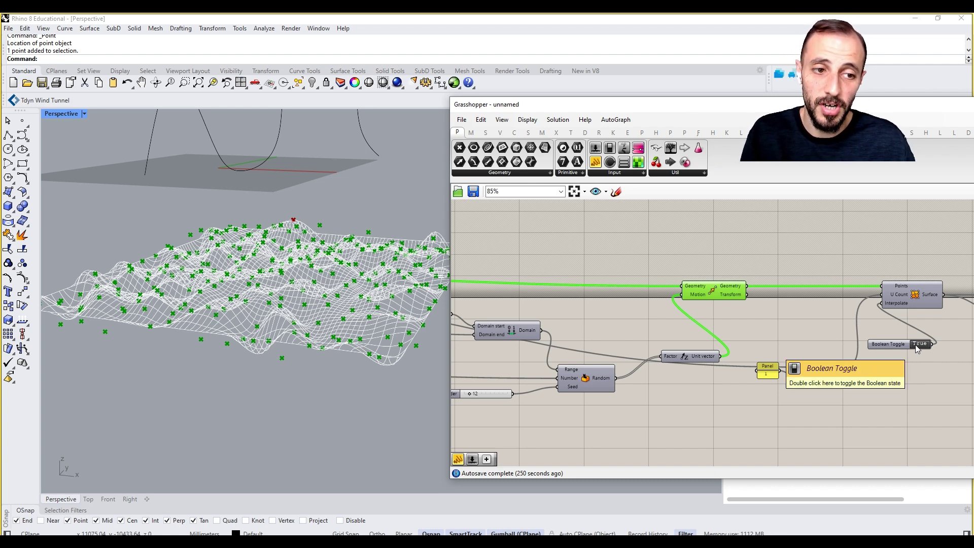
pyautogui.moveTo(914, 344); pyautogui.dragTo(764, 343, button='right')
pyautogui.click(748, 293)
pyautogui.rightClick(769, 241)
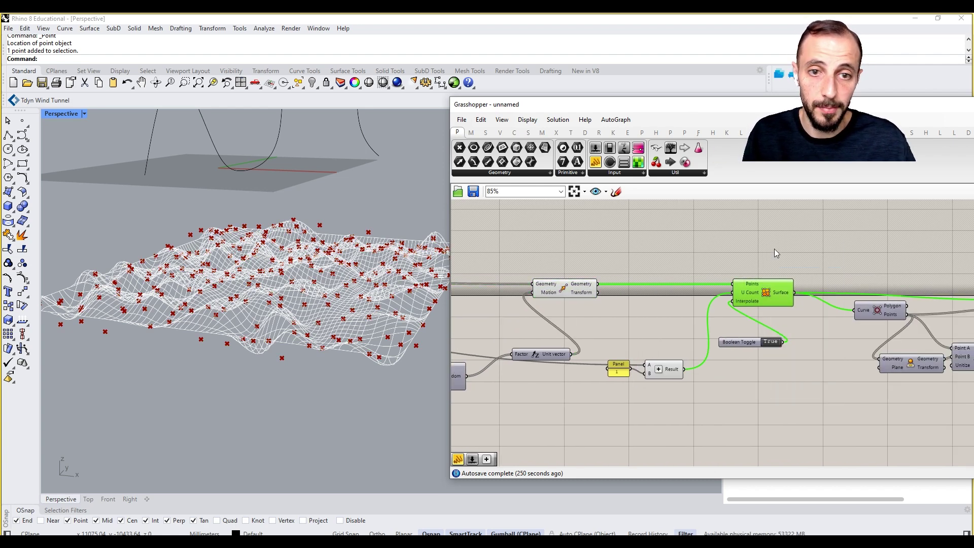
pyautogui.click(773, 247)
pyautogui.click(561, 294)
pyautogui.moveTo(391, 218); pyautogui.dragTo(313, 189, button='right')
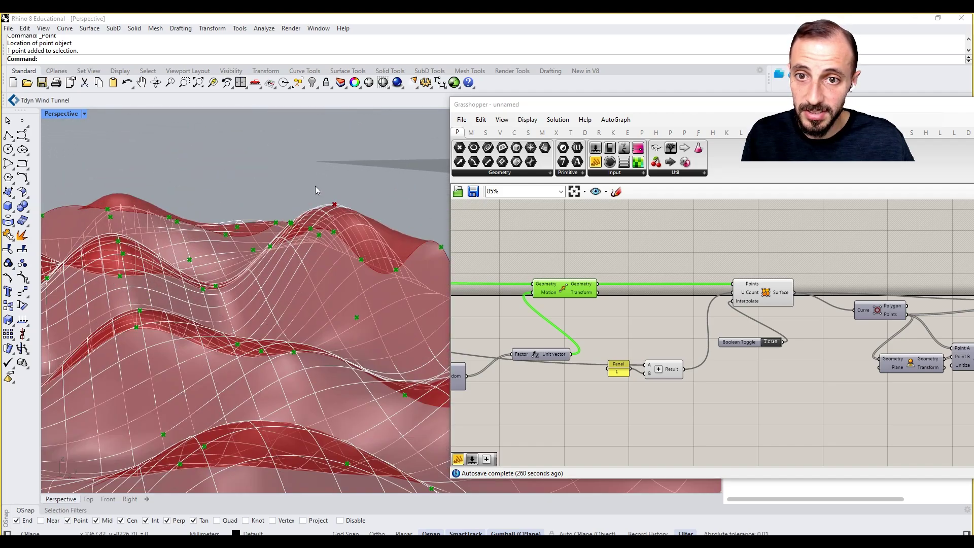
pyautogui.scroll(8, 389, 218)
pyautogui.moveTo(388, 218)
pyautogui.mouseDown(button='right')
pyautogui.moveTo(355, 208)
pyautogui.moveTo(371, 218)
pyautogui.mouseUp(button='right')
# Turn on the preview of the deform component with Geometry, Points and Motion inputs and examine its peak against the grid points
pyautogui.moveTo(804, 274); pyautogui.dragTo(751, 282, button='right')
pyautogui.click(836, 308)
pyautogui.middleClick(793, 261)
pyautogui.click(806, 268)
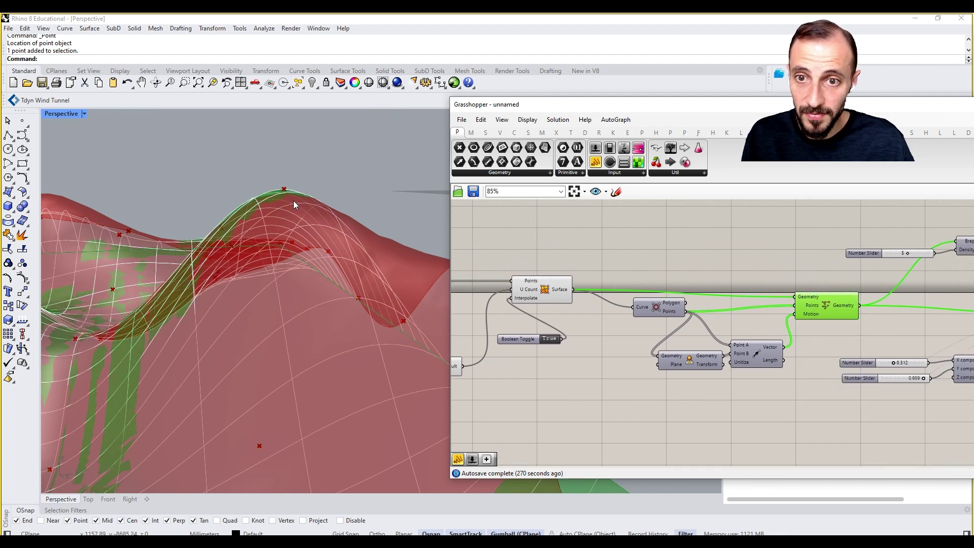
pyautogui.moveTo(299, 208); pyautogui.dragTo(321, 217, button='right')
# Turn off the preview of the Surface component and inspect the deformed surface with the displaced points
pyautogui.click(523, 282)
pyautogui.rightClick(572, 249)
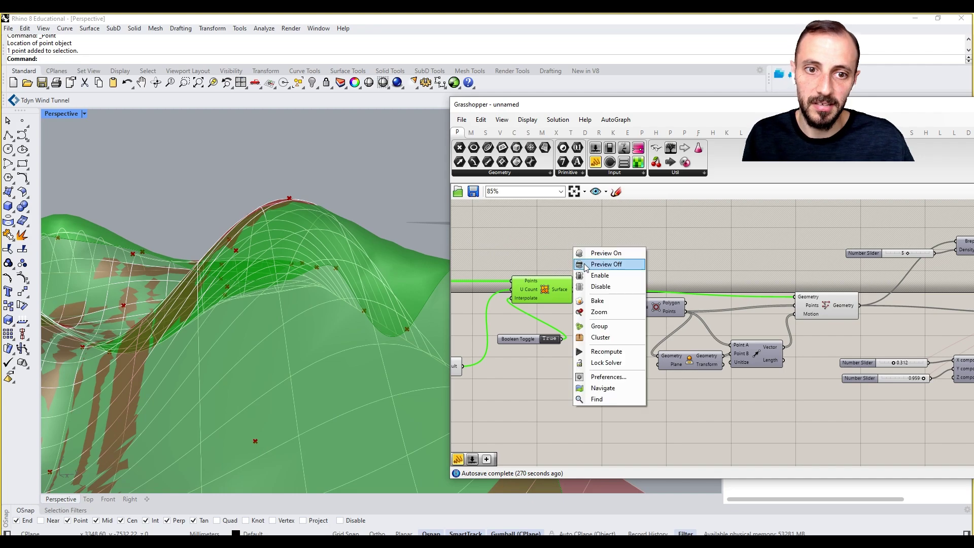
pyautogui.click(584, 264)
pyautogui.moveTo(280, 266); pyautogui.dragTo(365, 285, button='right')
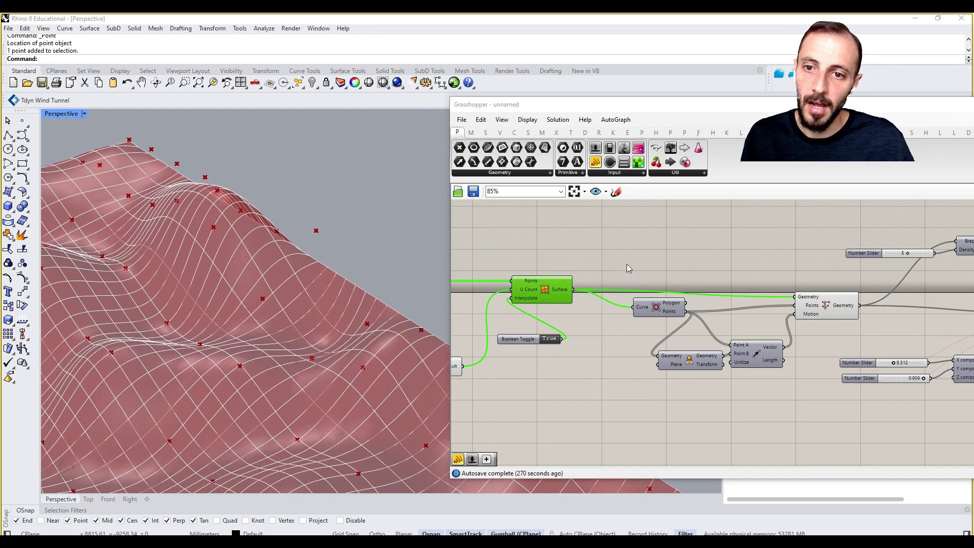
# Open the Galapagos editor with Fitness left on Maximize, place it over the Rhino viewport and start the evolutionary solver
pyautogui.scroll(-5, 726, 279)
pyautogui.scroll(6, 817, 306)
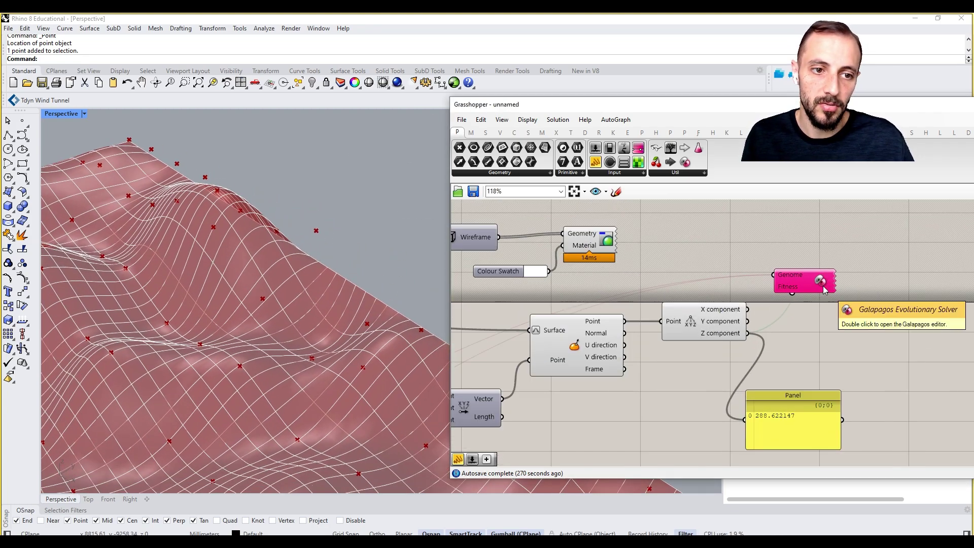
pyautogui.doubleClick(820, 284)
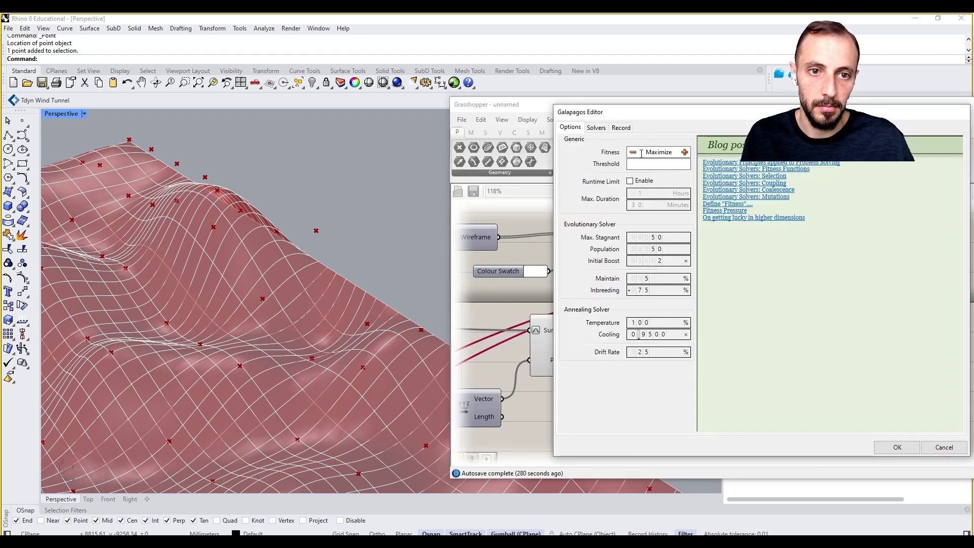
pyautogui.click(603, 128)
pyautogui.click(621, 127)
pyautogui.click(596, 127)
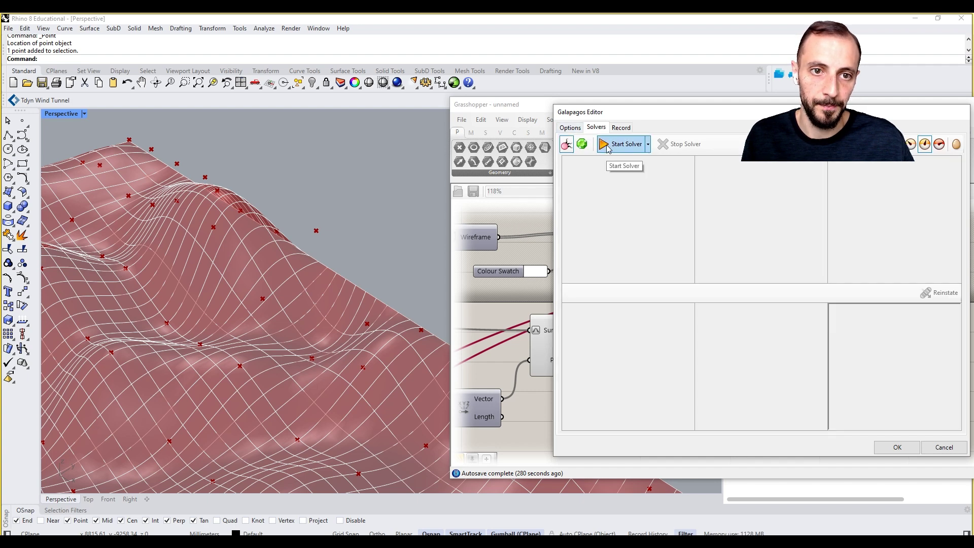
pyautogui.moveTo(647, 112); pyautogui.dragTo(240, 132)
pyautogui.click(203, 163)
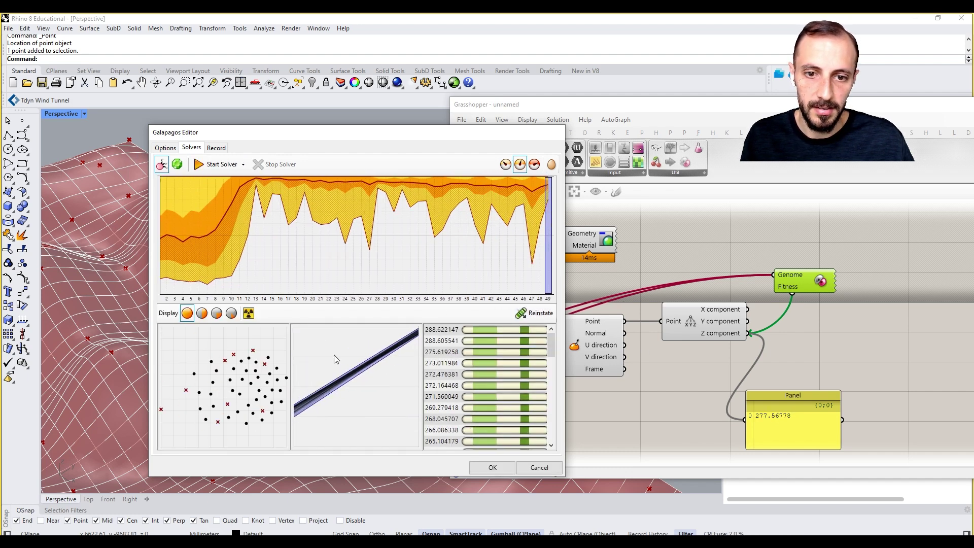
# Look through the solver's genome list, shift the editor aside and close it
pyautogui.scroll(-5, 542, 385)
pyautogui.click(515, 444)
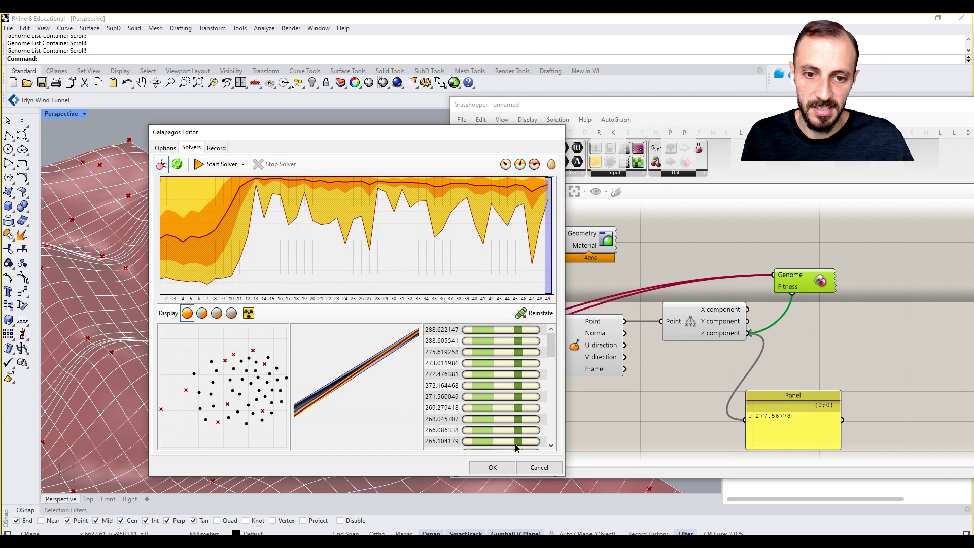
pyautogui.moveTo(454, 135); pyautogui.dragTo(754, 117)
pyautogui.click(768, 449)
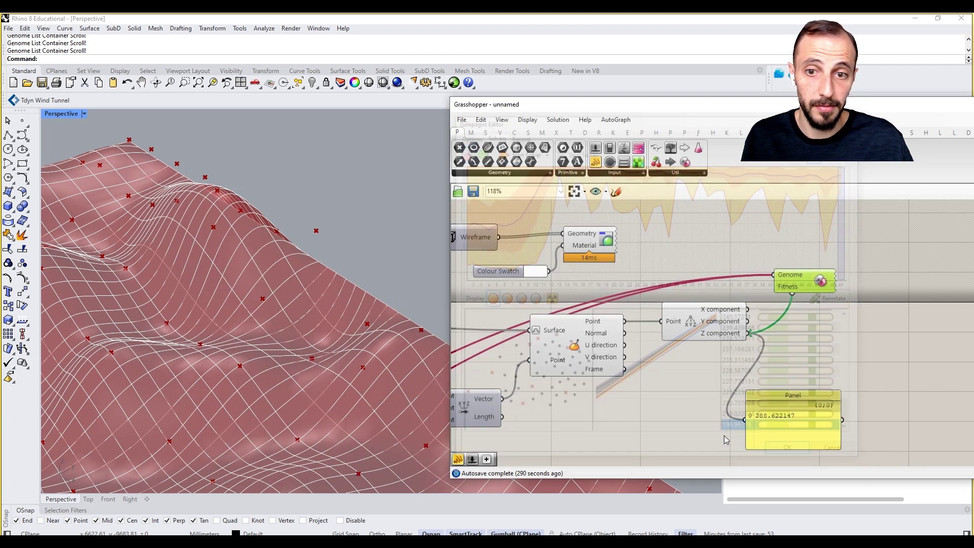
# Turn off the preview of the deformed surface, Wireframe, vector and surface evaluation components, leaving the custom preview on
pyautogui.scroll(-10, 287, 326)
pyautogui.keyDown('shift'); pyautogui.moveTo(292, 371); pyautogui.dragTo(286, 300, button='right'); pyautogui.keyUp('shift')
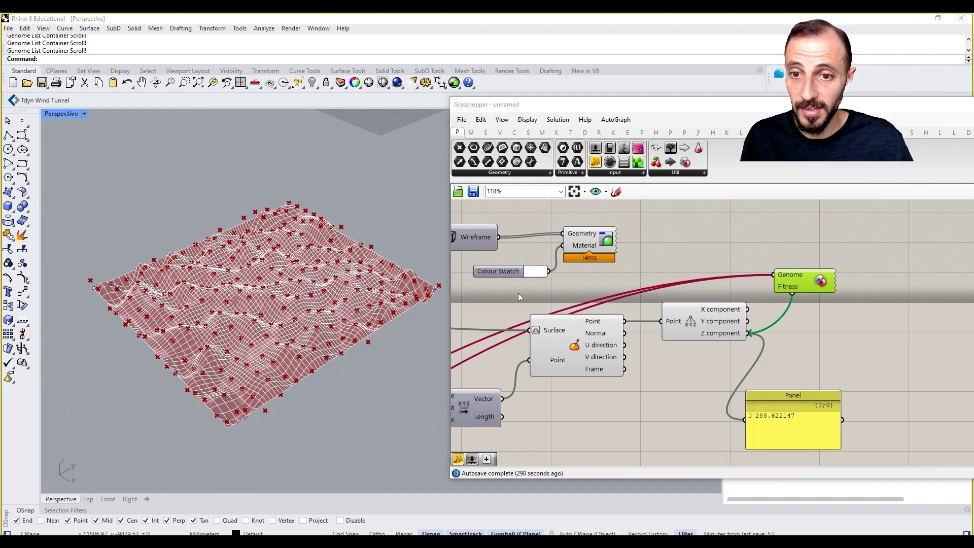
pyautogui.moveTo(718, 332); pyautogui.dragTo(801, 308, button='right')
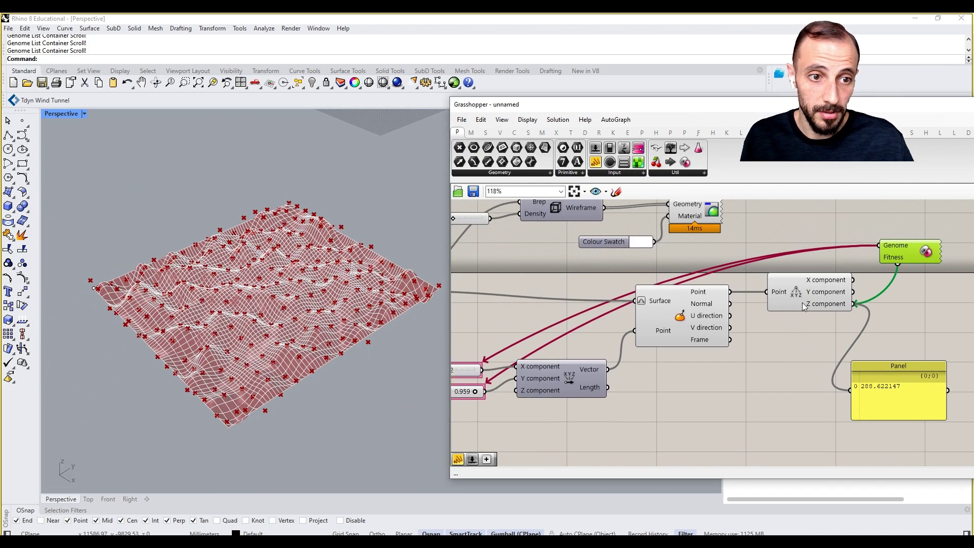
pyautogui.click(813, 292)
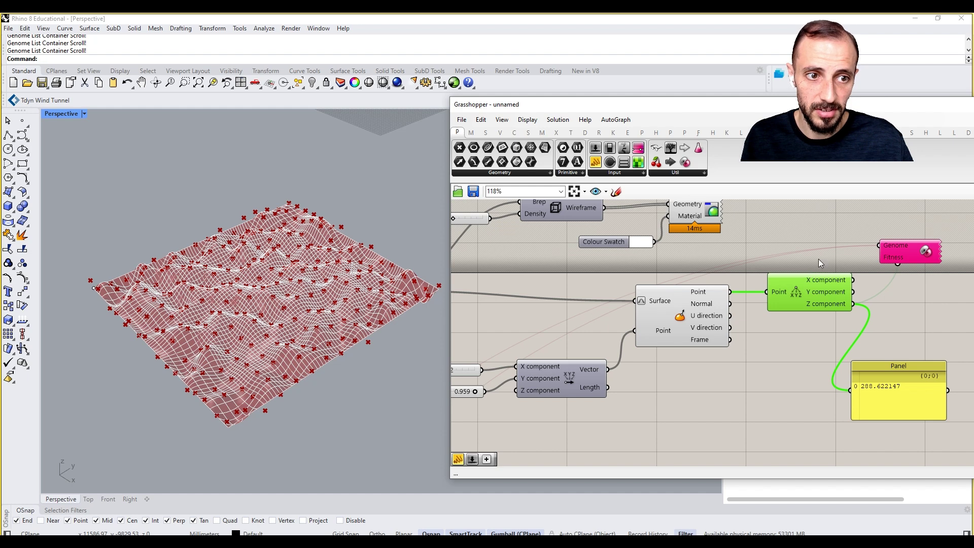
pyautogui.moveTo(653, 289); pyautogui.dragTo(816, 290, button='right')
pyautogui.scroll(-1, 816, 291)
pyautogui.scroll(-2, 815, 290)
pyautogui.moveTo(861, 221); pyautogui.dragTo(628, 384)
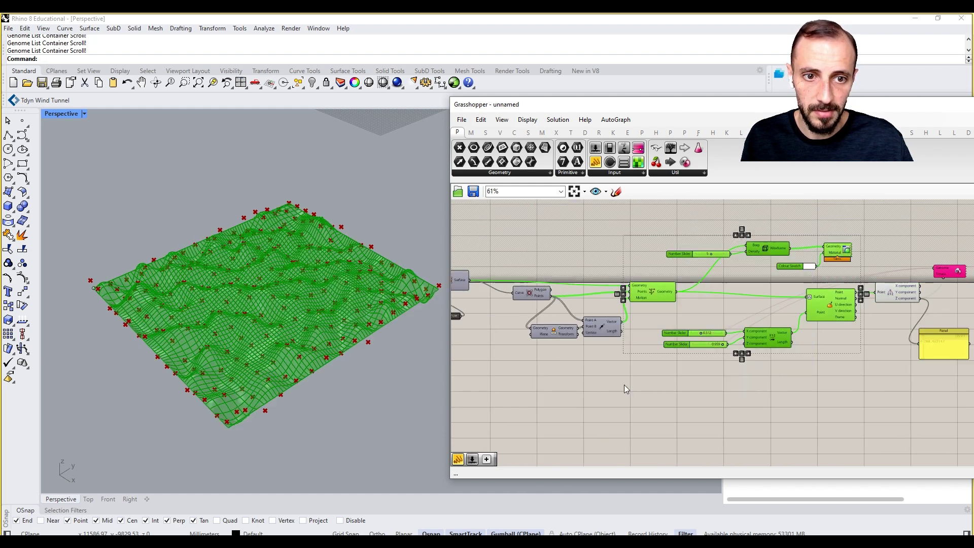
pyautogui.moveTo(588, 383); pyautogui.dragTo(725, 372, button='right')
pyautogui.scroll(-2, 726, 363)
pyautogui.scroll(2, 823, 274)
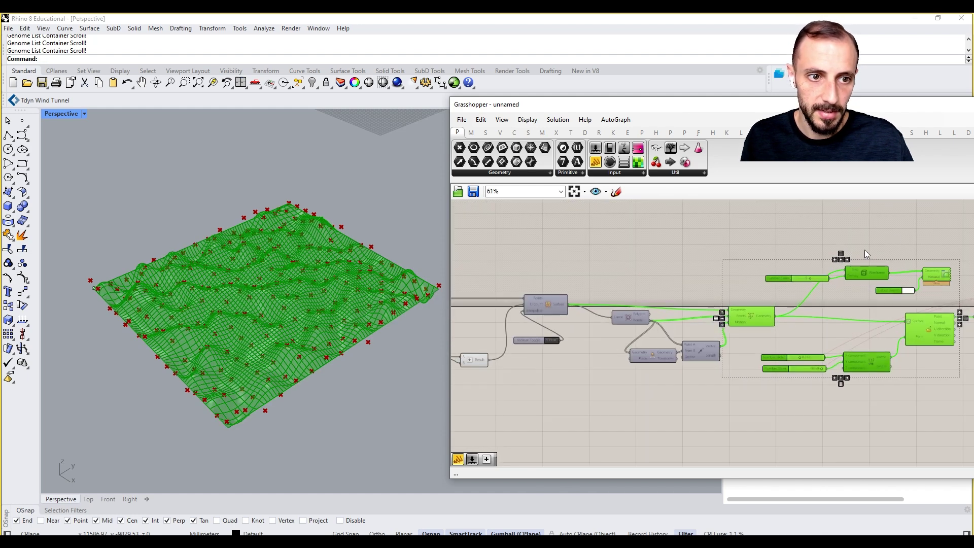
pyautogui.moveTo(892, 235); pyautogui.dragTo(888, 279)
pyautogui.moveTo(913, 245); pyautogui.dragTo(725, 424)
pyautogui.rightClick(708, 267)
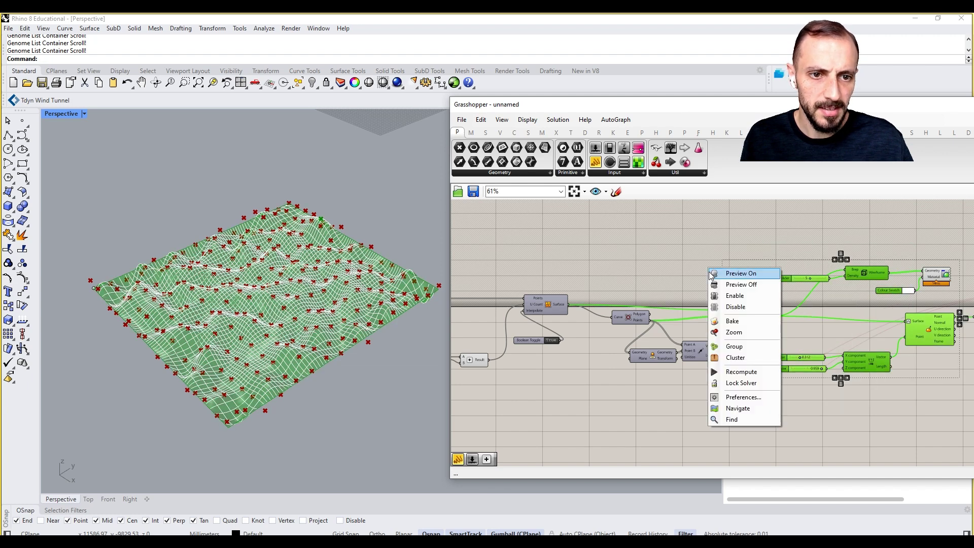
pyautogui.click(731, 282)
# Turn off the preview of the displaced grid points
pyautogui.moveTo(663, 280); pyautogui.dragTo(888, 298, button='right')
pyautogui.moveTo(867, 286); pyautogui.dragTo(751, 334)
pyautogui.rightClick(753, 270)
pyautogui.click(785, 288)
# Turn the preview of the surface evaluation component back on to show only its point on the wireframe
pyautogui.moveTo(912, 291); pyautogui.dragTo(735, 330, button='right')
pyautogui.scroll(2, 854, 354)
pyautogui.moveTo(829, 352); pyautogui.dragTo(778, 352, button='right')
pyautogui.click(760, 353)
pyautogui.rightClick(830, 239)
pyautogui.click(836, 248)
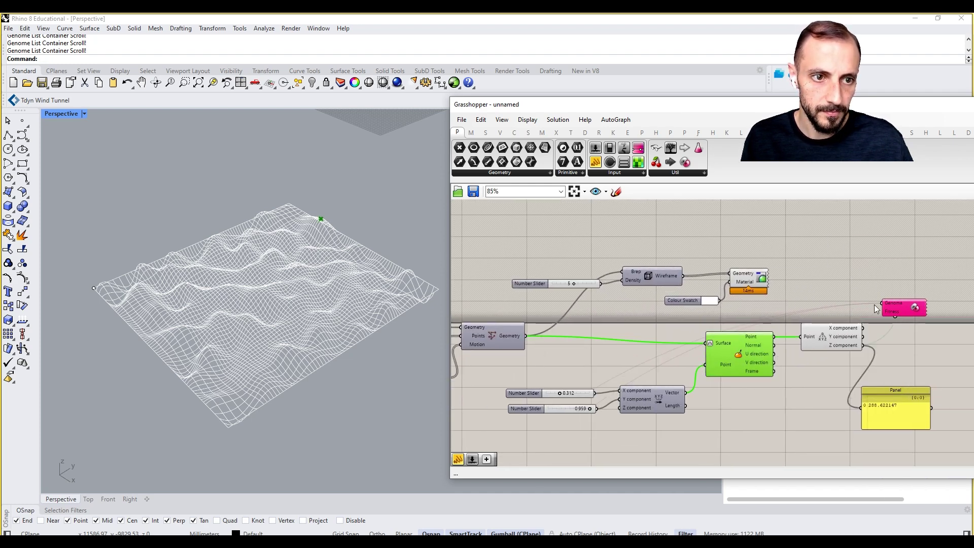
# Reopen the Galapagos editor and run the evolutionary solver with Fitness on Maximize
pyautogui.doubleClick(914, 305)
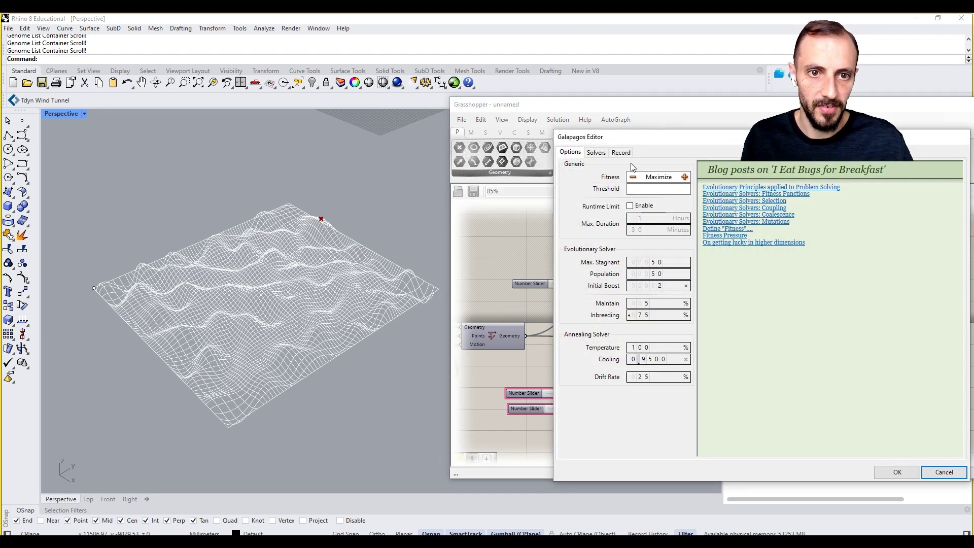
pyautogui.click(595, 153)
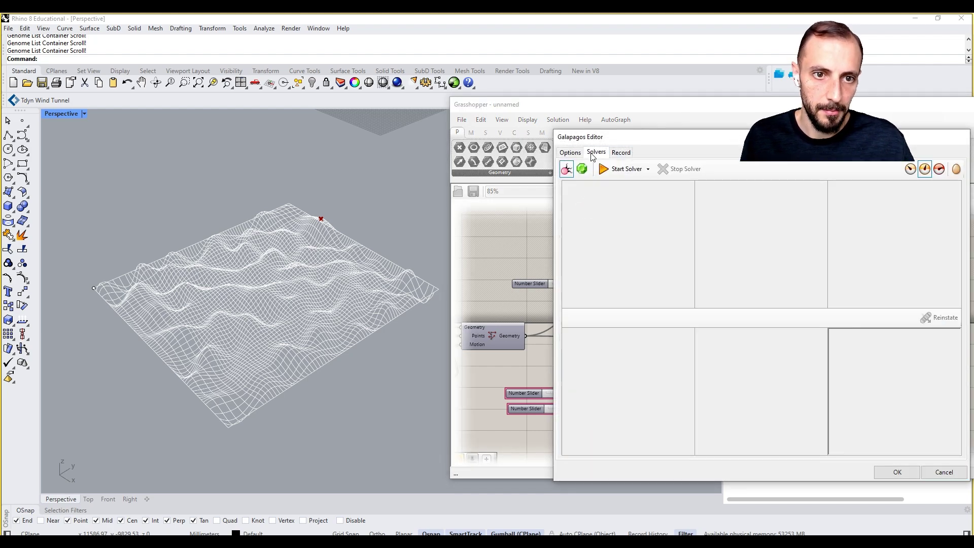
pyautogui.click(613, 171)
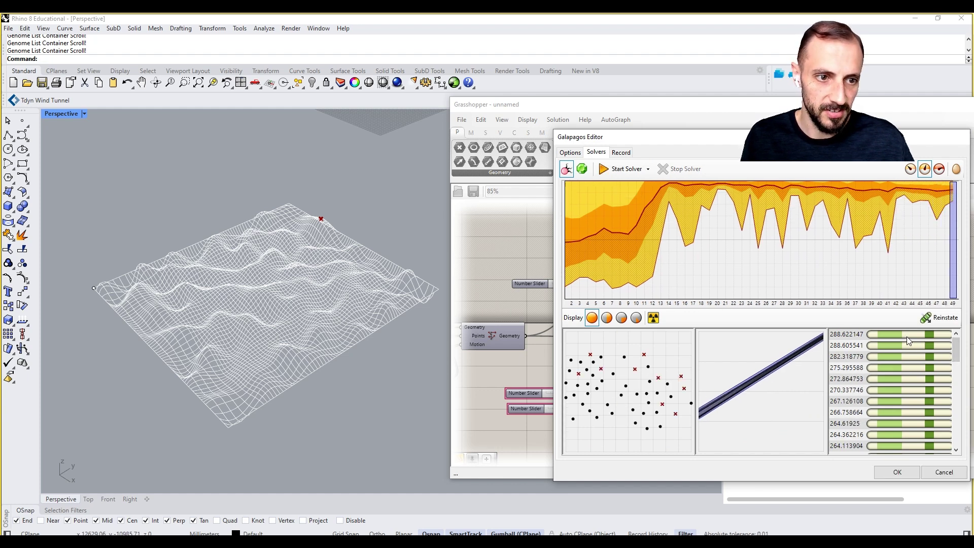
# Reinstate the lower-ranked genomes 218.213702 and 204.119763 to compare their points on the surface, and close the editor
pyautogui.click(937, 333)
pyautogui.scroll(-5, 872, 408)
pyautogui.click(863, 403)
pyautogui.click(940, 320)
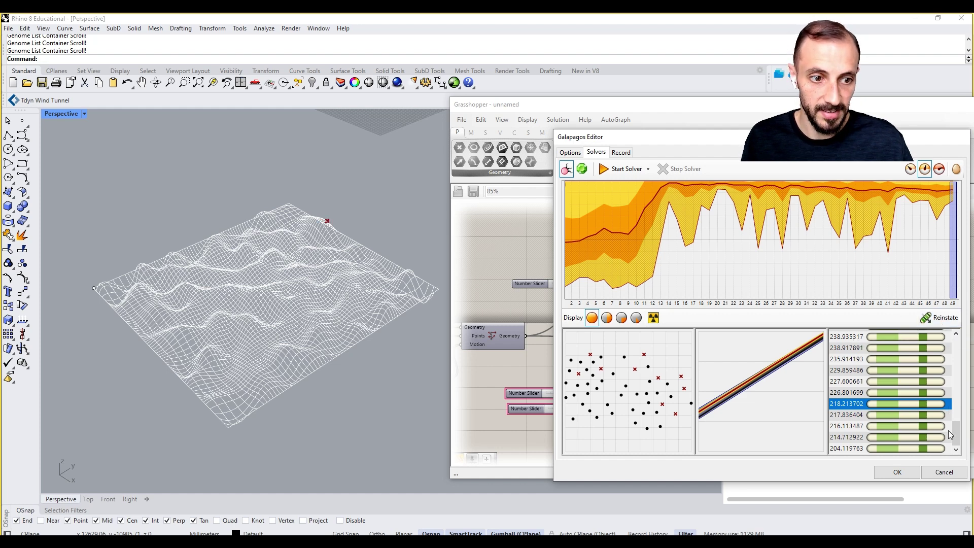
pyautogui.click(887, 448)
pyautogui.click(939, 317)
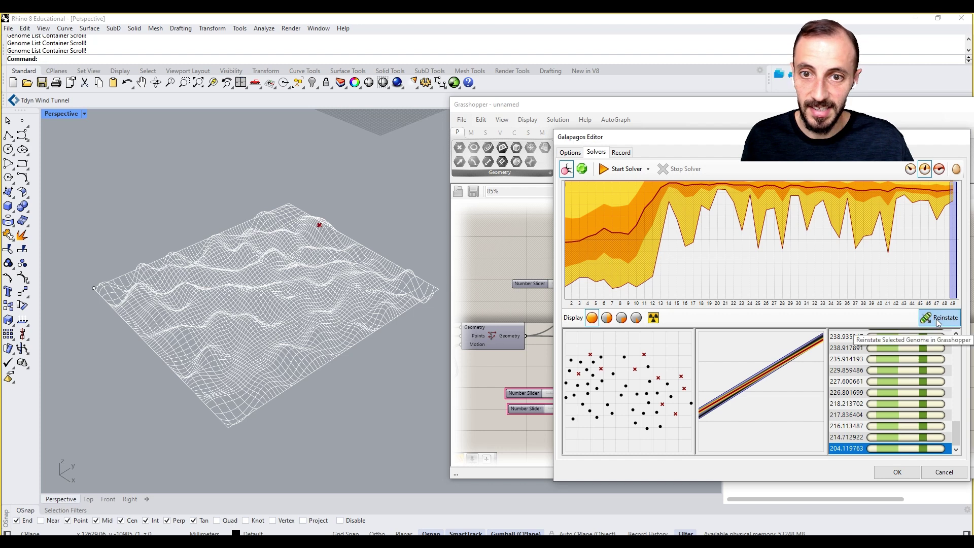
pyautogui.click(938, 471)
# Set the X component slider to 0.000 and the Y component slider to its minimum to move the point to the surface's corner
pyautogui.scroll(4, 767, 384)
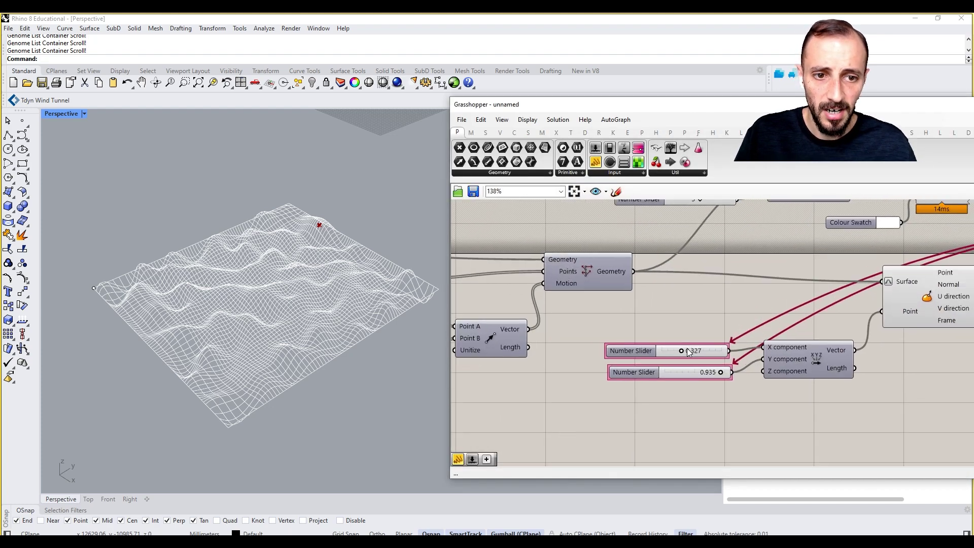
pyautogui.scroll(4, 689, 351)
pyautogui.moveTo(683, 351); pyautogui.dragTo(652, 350)
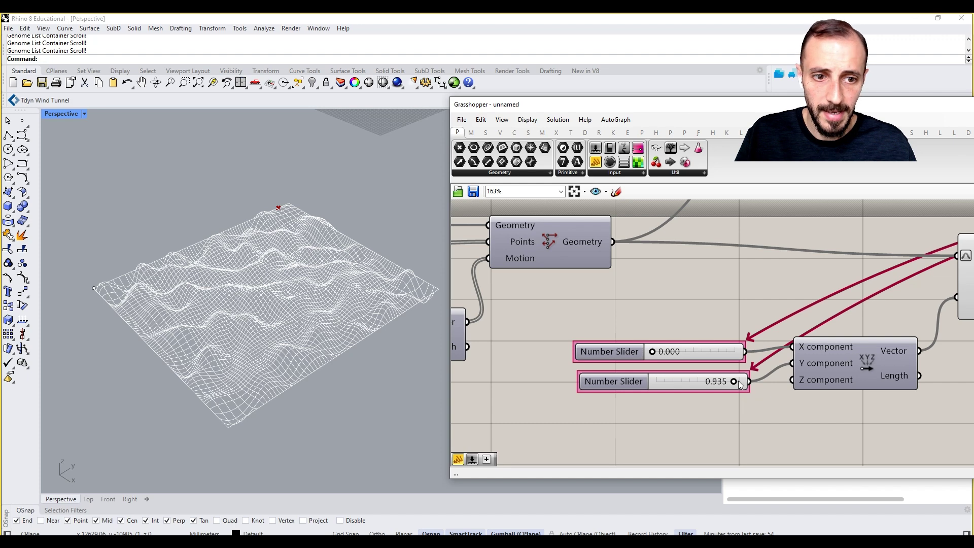
pyautogui.moveTo(715, 383); pyautogui.dragTo(623, 381)
# Open the Galapagos editor again and start the evolutionary solver from the reset sliders
pyautogui.scroll(-6, 849, 395)
pyautogui.moveTo(873, 348); pyautogui.dragTo(761, 348, button='right')
pyautogui.scroll(6, 761, 348)
pyautogui.doubleClick(785, 310)
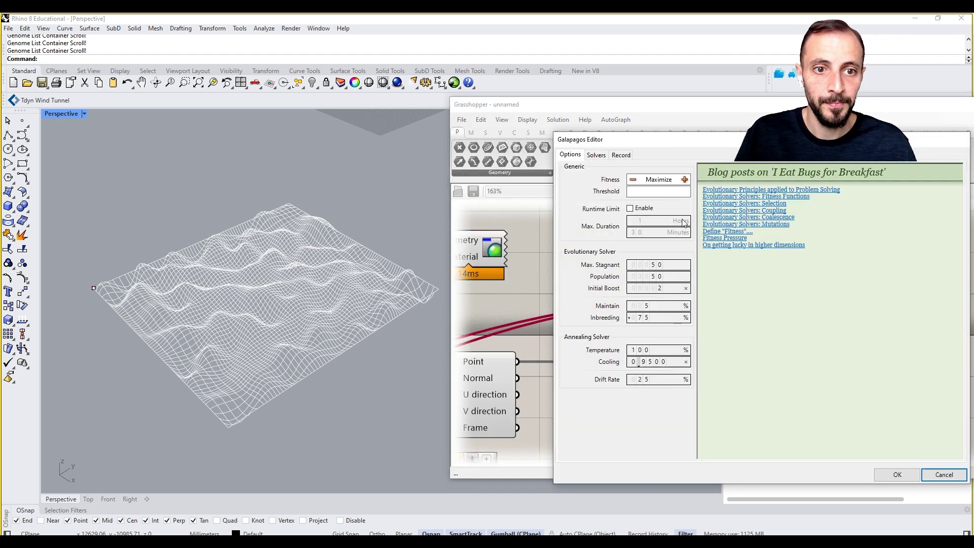
pyautogui.click(596, 155)
pyautogui.click(624, 172)
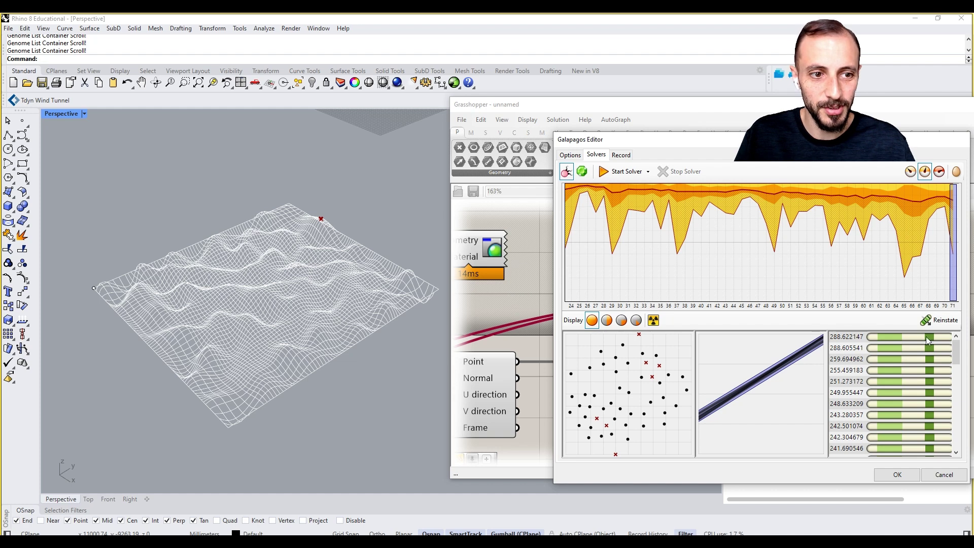
# Reinstate the lowest-ranked genomes 130.579378 and 0.0 and check where their points lie on the surface
pyautogui.moveTo(958, 350); pyautogui.dragTo(955, 439)
pyautogui.click(878, 439)
pyautogui.click(941, 320)
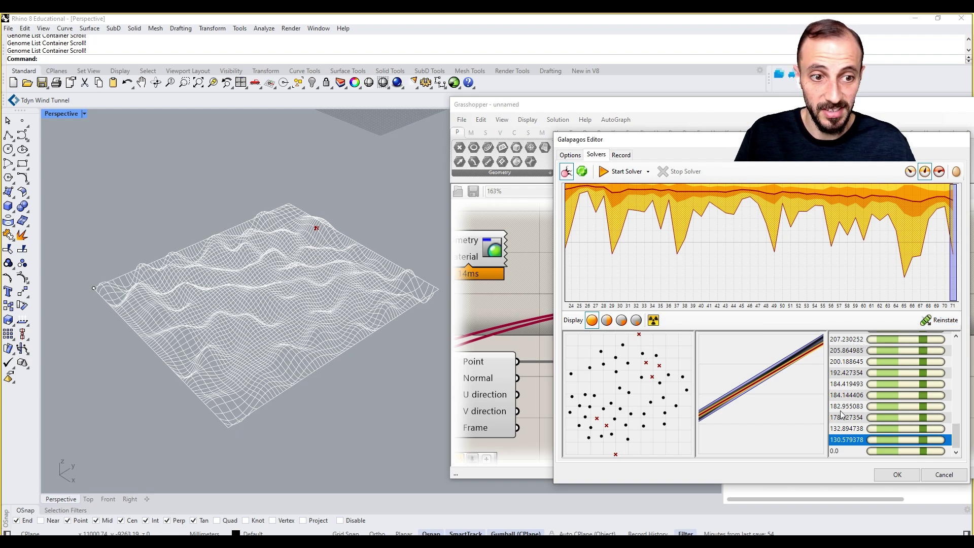
pyautogui.click(847, 451)
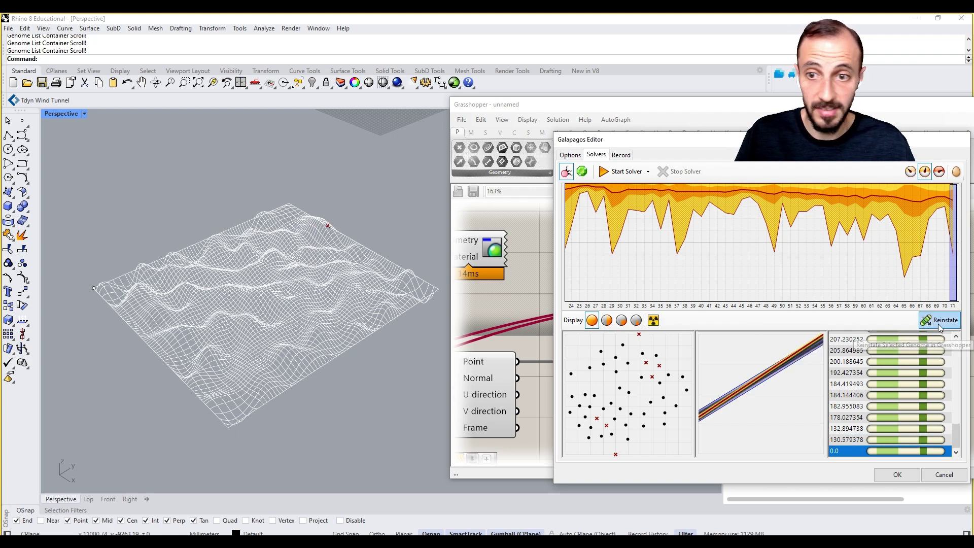
pyautogui.moveTo(285, 264); pyautogui.dragTo(390, 222, button='right')
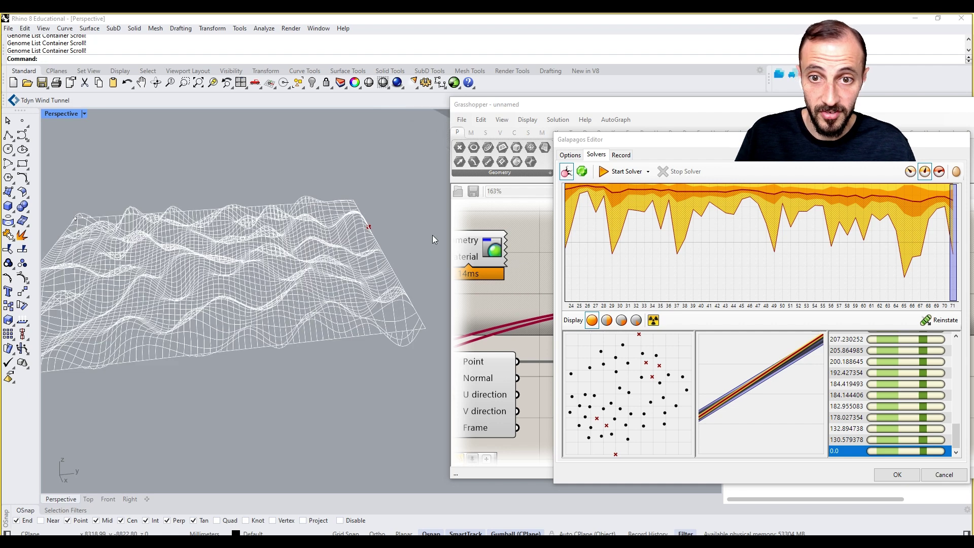
# Reinstate the best genome, 288.622147, and accept the Galapagos result
pyautogui.scroll(10, 908, 367)
pyautogui.click(909, 339)
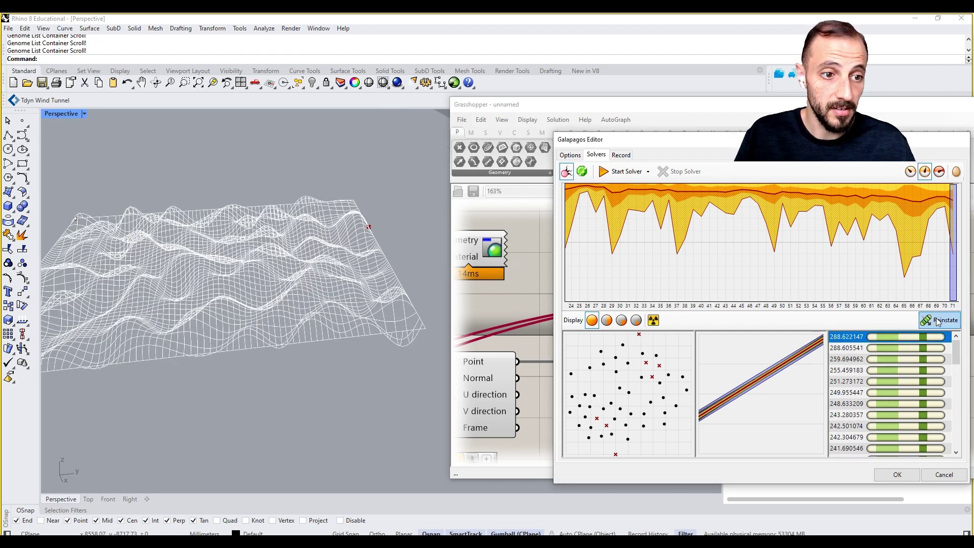
pyautogui.click(897, 475)
# Group all the components of the highest-point definition together with their title
pyautogui.scroll(-5, 821, 362)
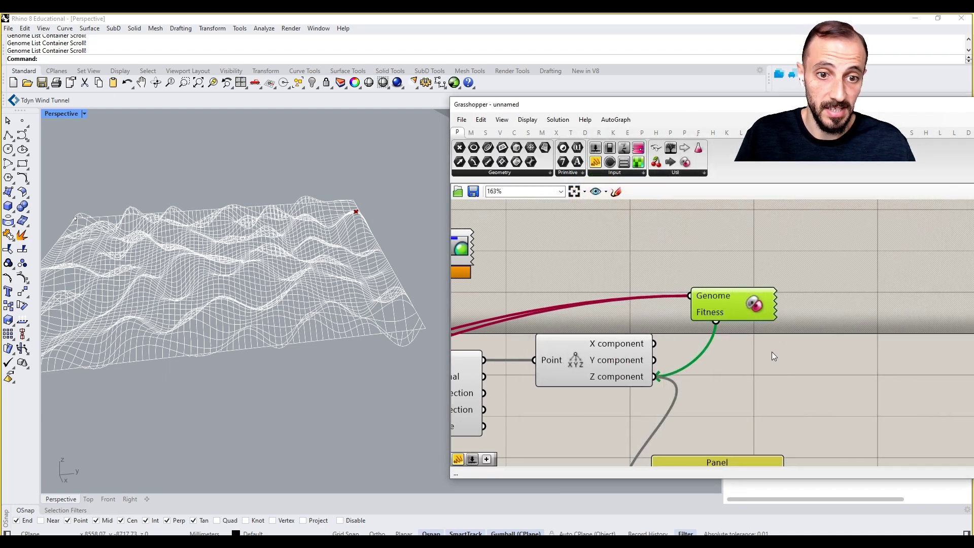
pyautogui.moveTo(201, 261); pyautogui.dragTo(451, 246, button='right')
pyautogui.scroll(-5, 718, 287)
pyautogui.moveTo(717, 287); pyautogui.dragTo(832, 299, button='right')
pyautogui.moveTo(913, 279); pyautogui.dragTo(540, 381)
pyautogui.rightClick(556, 375)
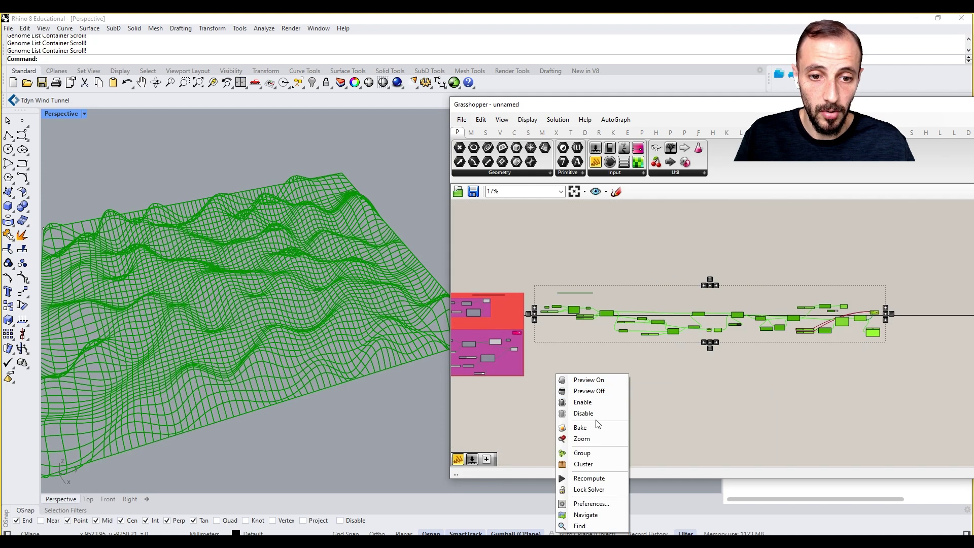
pyautogui.click(592, 459)
pyautogui.scroll(5, 584, 288)
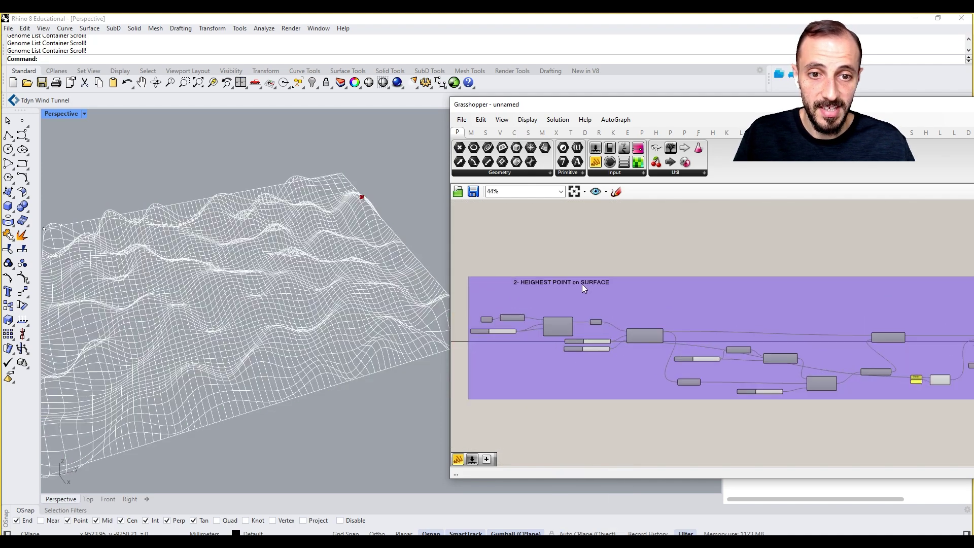
# Examine the optimized point on the surface's peak
pyautogui.scroll(-3, 834, 287)
pyautogui.scroll(-12, 212, 285)
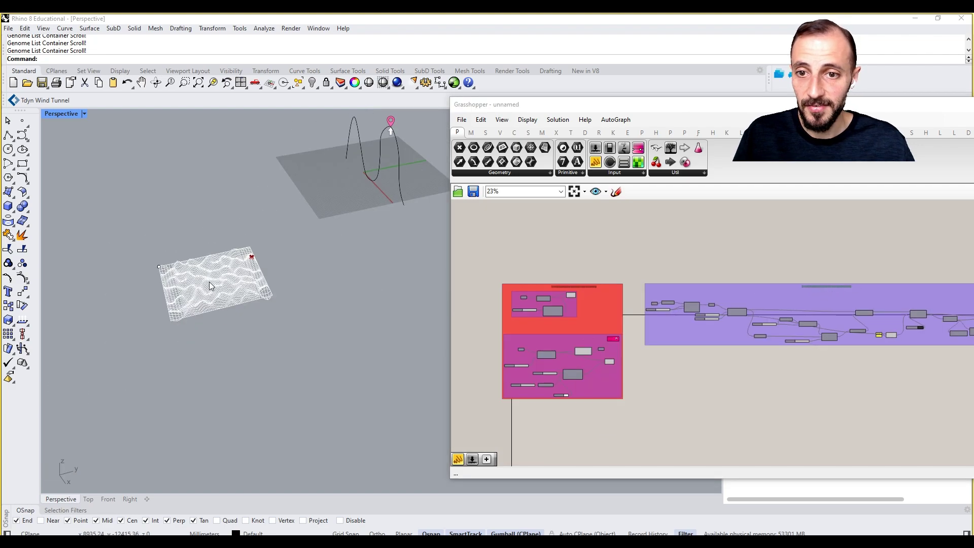
pyautogui.scroll(14, 213, 283)
pyautogui.moveTo(259, 208)
pyautogui.mouseDown(button='right')
pyautogui.moveTo(333, 236)
pyautogui.moveTo(367, 206)
pyautogui.mouseUp(button='right')
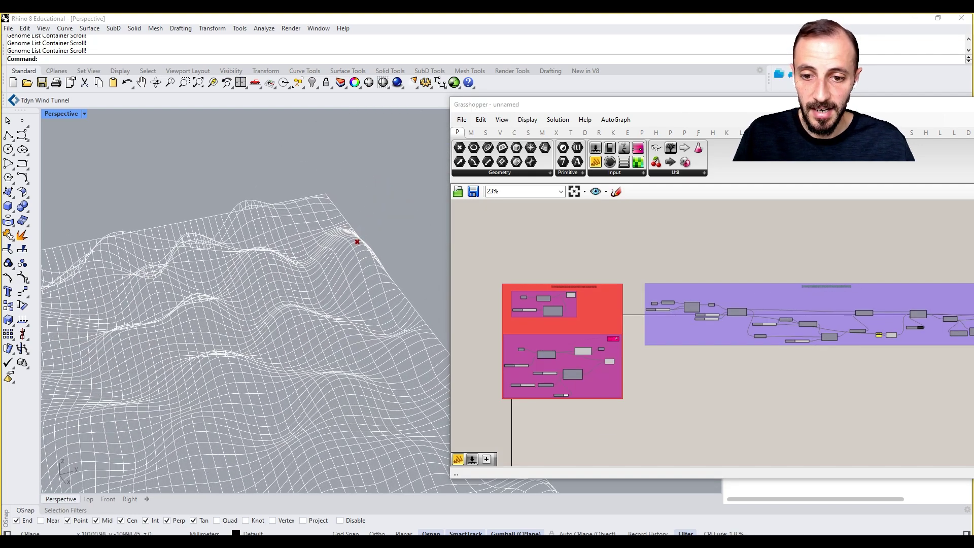